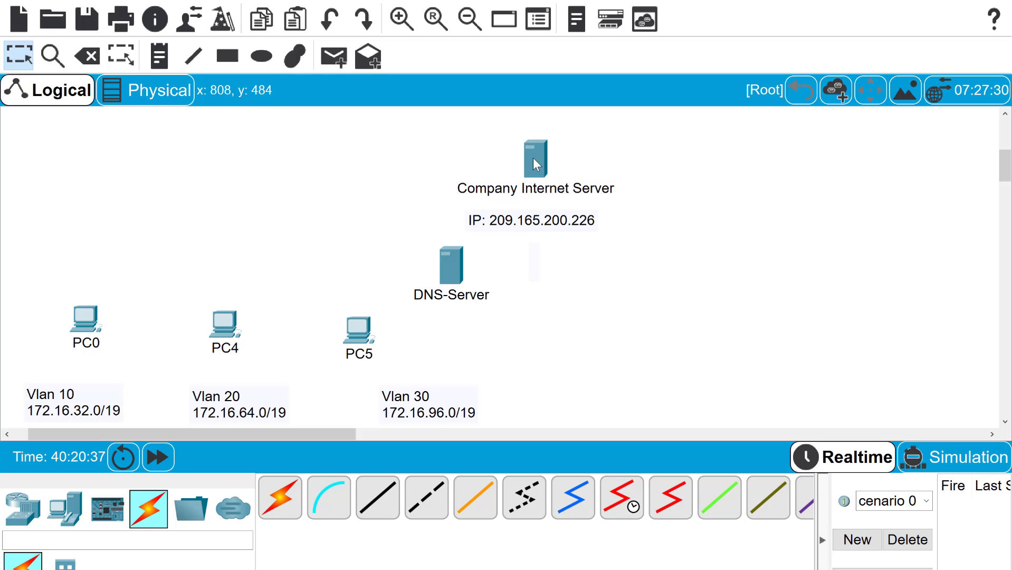
Nudge the 209.165.200.226 IP label slightly up and right above the DNS-Server
{"action": "left_click_drag", "start_coordinate": [523, 215], "coordinate": [528, 209]}
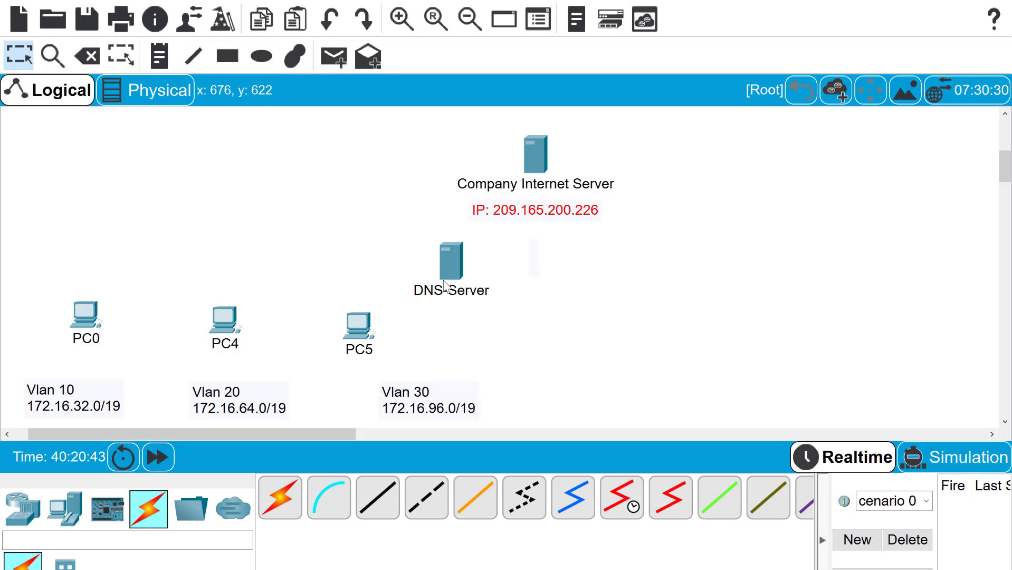
{"action": "mouse_move", "coordinate": [450, 270]}
Place a 3560-24PS multilayer switch left of the Company Internet Server
{"action": "left_click", "coordinate": [23, 507]}
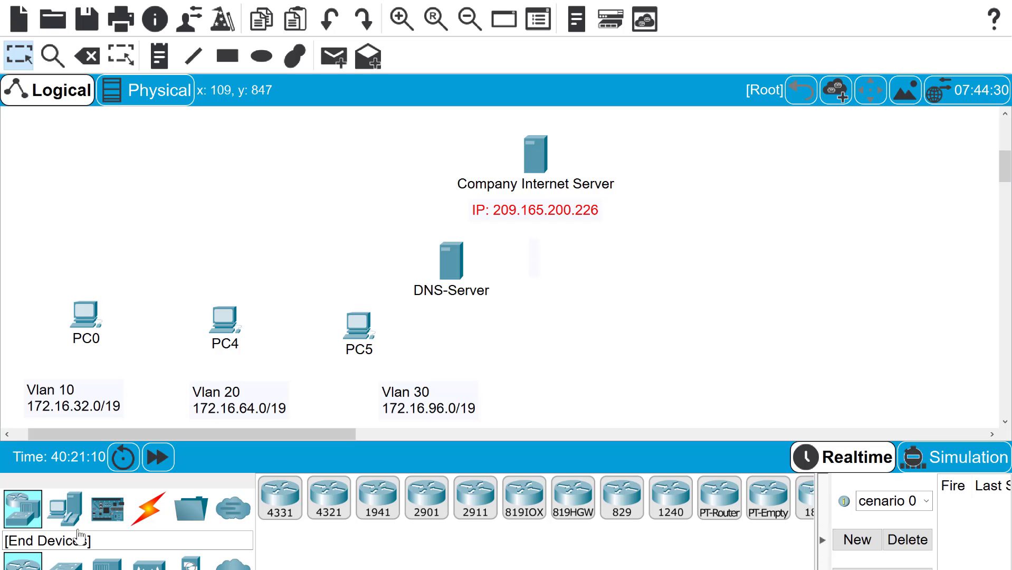
{"action": "left_click", "coordinate": [65, 562]}
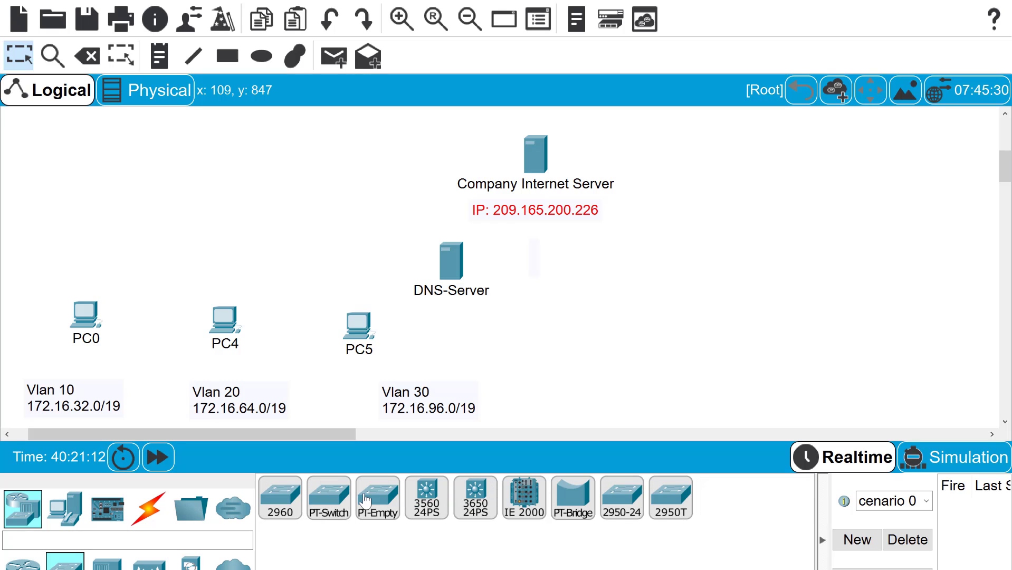
{"action": "left_click_drag", "start_coordinate": [475, 497], "coordinate": [295, 268]}
{"action": "left_click_drag", "start_coordinate": [275, 196], "coordinate": [271, 163]}
{"action": "left_click_drag", "start_coordinate": [337, 146], "coordinate": [335, 146]}
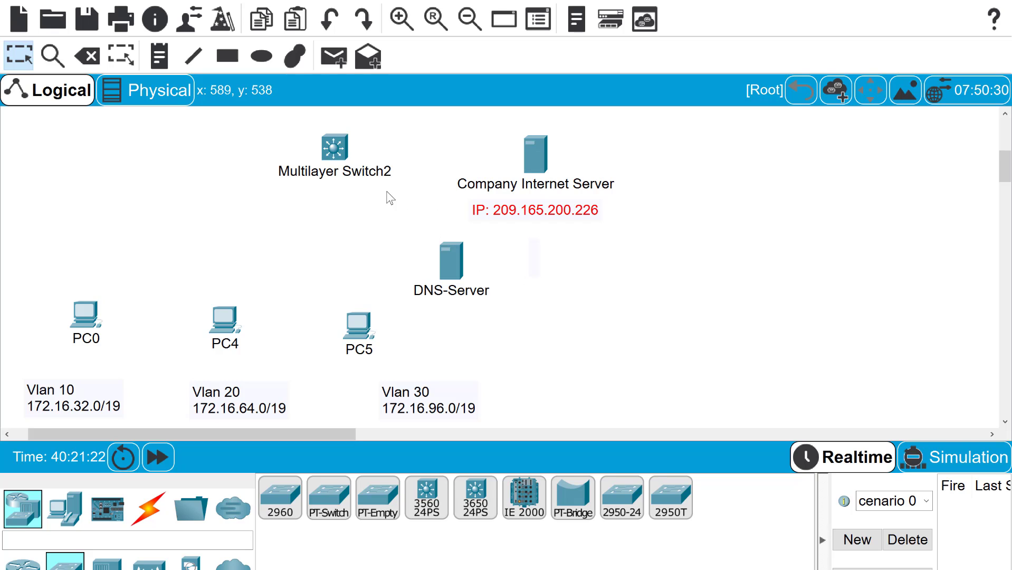
Rename the switch label from 'Multilayer Switch2' to 'Multilayer Switch'
{"action": "left_click", "coordinate": [363, 171]}
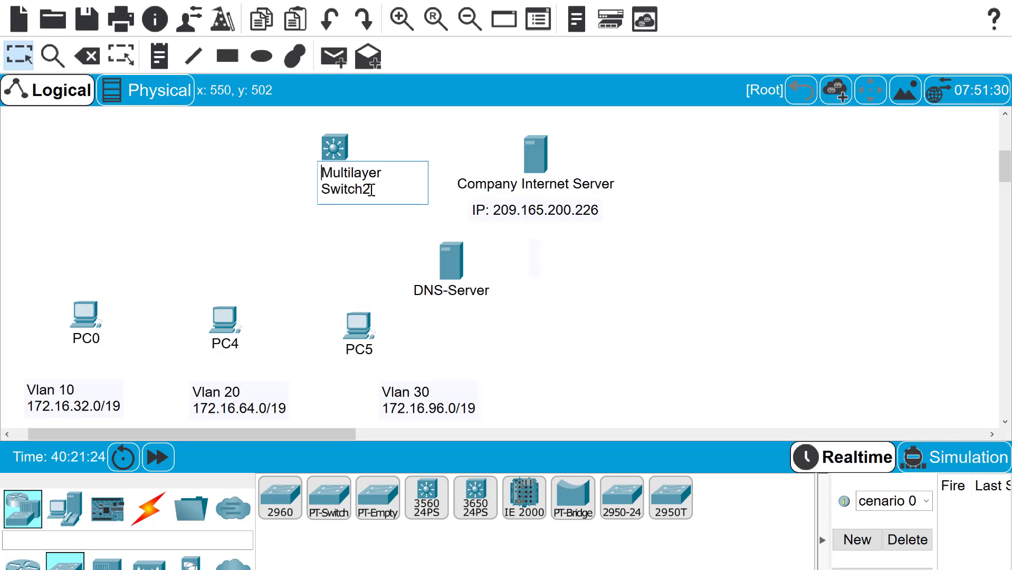
{"action": "mouse_move", "coordinate": [371, 188]}
{"action": "left_mouse_down"}
{"action": "mouse_move", "coordinate": [323, 190]}
{"action": "mouse_move", "coordinate": [366, 194]}
{"action": "left_mouse_up"}
{"action": "key", "text": "BackSpace"}
{"action": "left_click", "coordinate": [359, 212]}
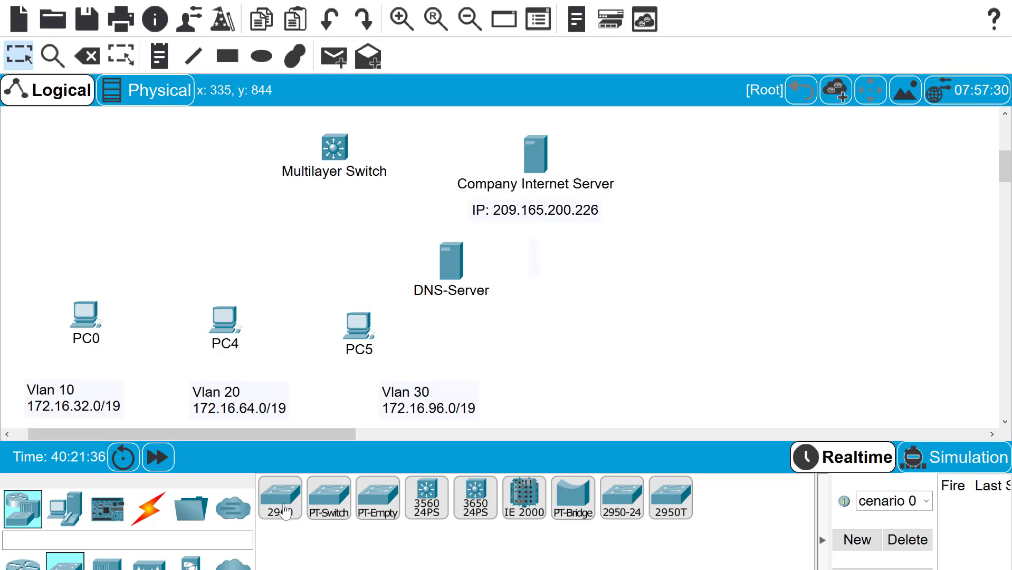
Add a 2960 switch, Switch5, above PC4 and bring up its CLI
{"action": "left_click_drag", "start_coordinate": [281, 509], "coordinate": [251, 253]}
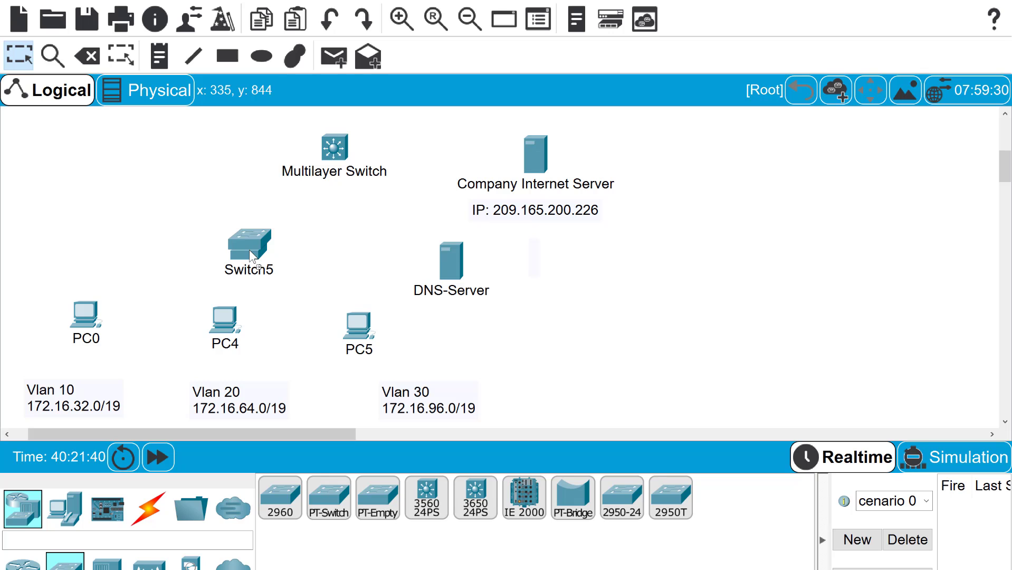
{"action": "left_click", "coordinate": [249, 251]}
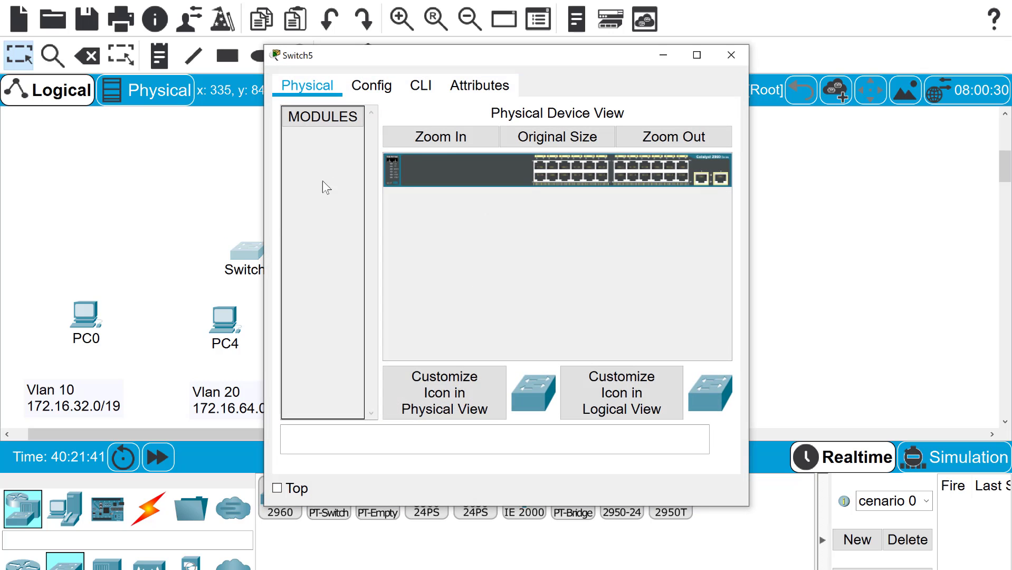
{"action": "left_click", "coordinate": [424, 89]}
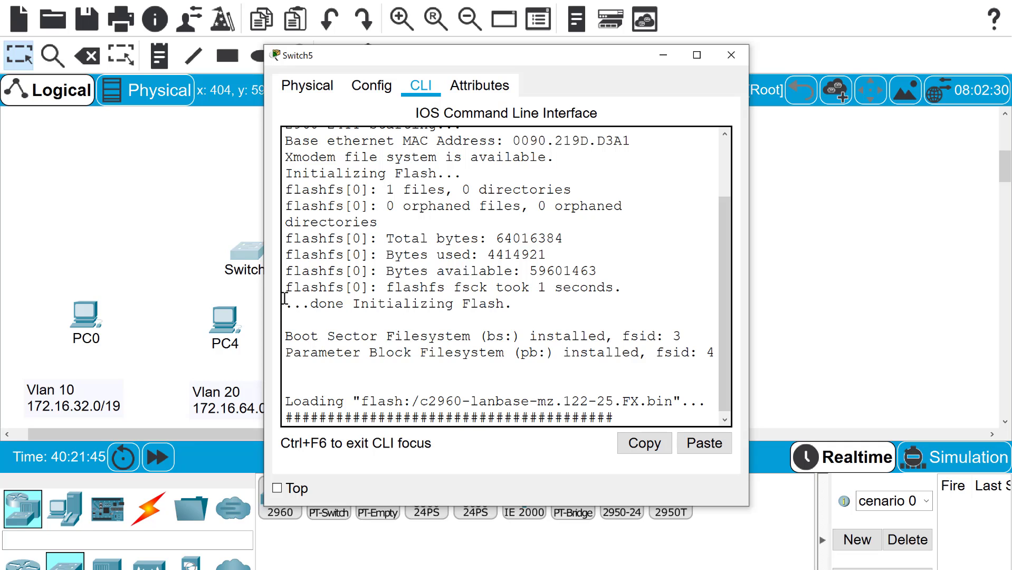
Fast-forward simulation time until Switch5 boots and shows its first command prompt
{"action": "left_click", "coordinate": [164, 459]}
{"action": "left_click", "coordinate": [164, 459]}
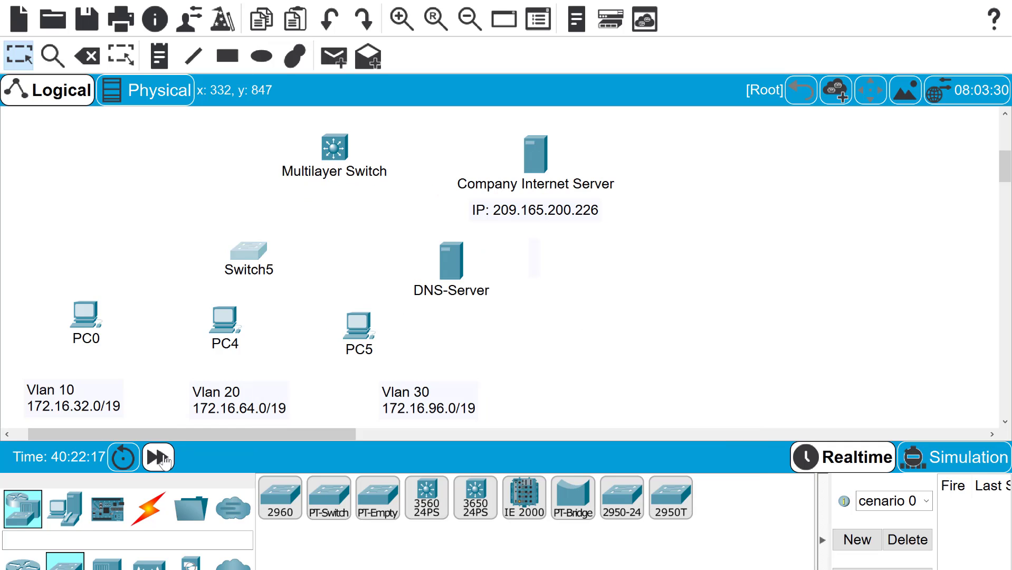
{"action": "left_click", "coordinate": [164, 459]}
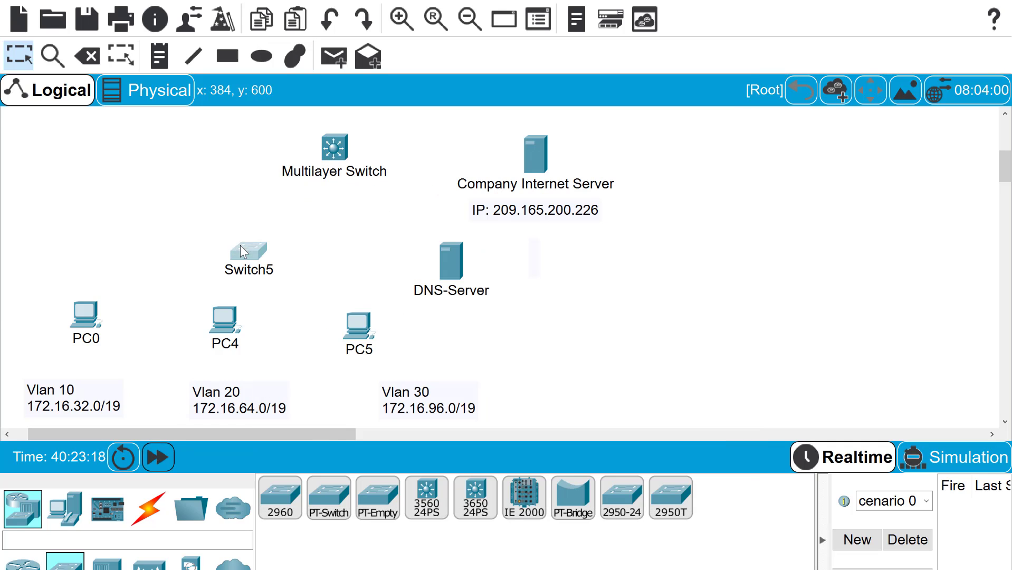
{"action": "left_click", "coordinate": [241, 251]}
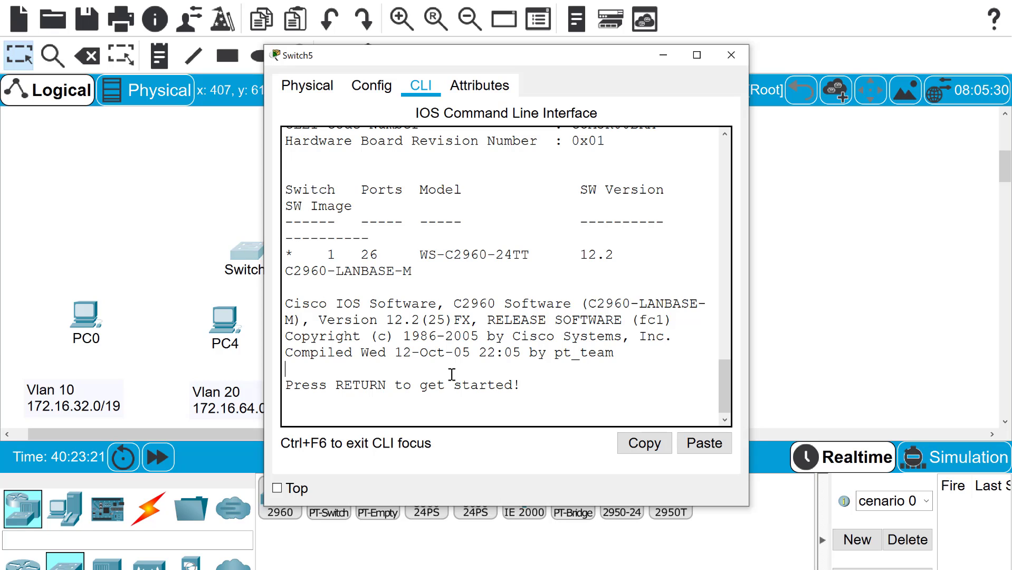
{"action": "key", "text": "Return"}
Enter global configuration mode and set the hostname to S1
{"action": "type", "text": "en"}
{"action": "key", "text": "Return"}
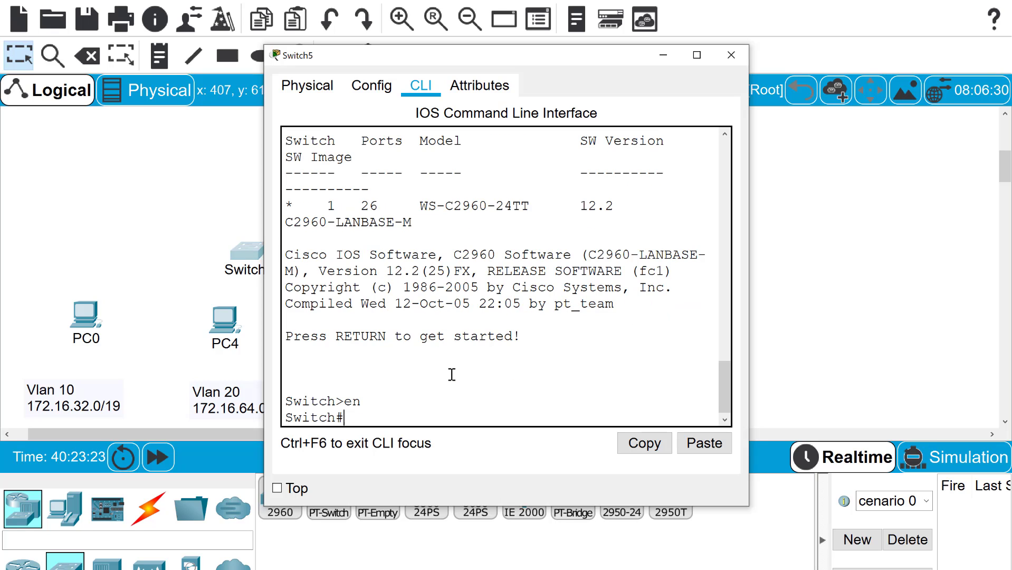
{"action": "type", "text": "conf t"}
{"action": "key", "text": "Return"}
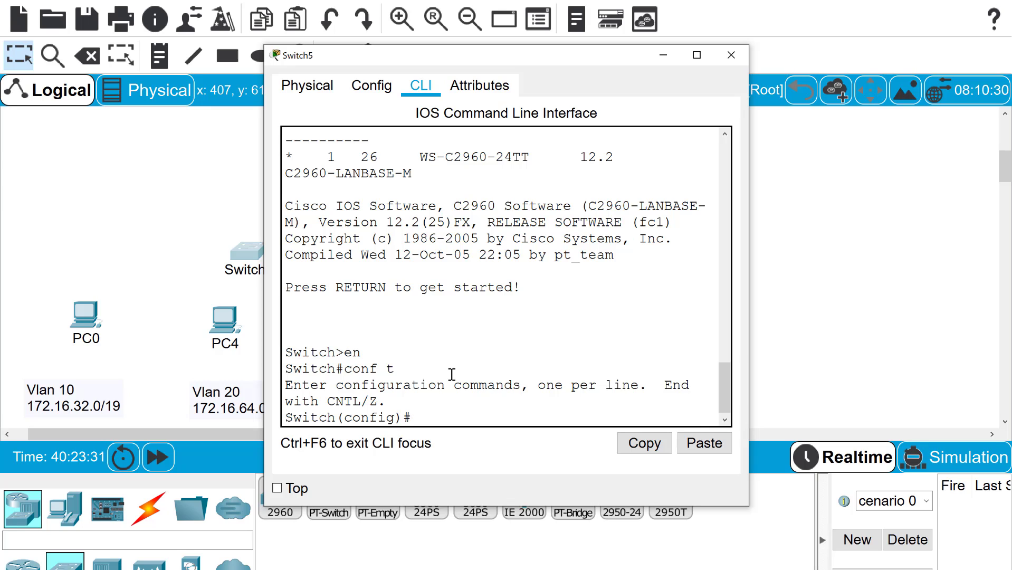
{"action": "type", "text": "hostnam"}
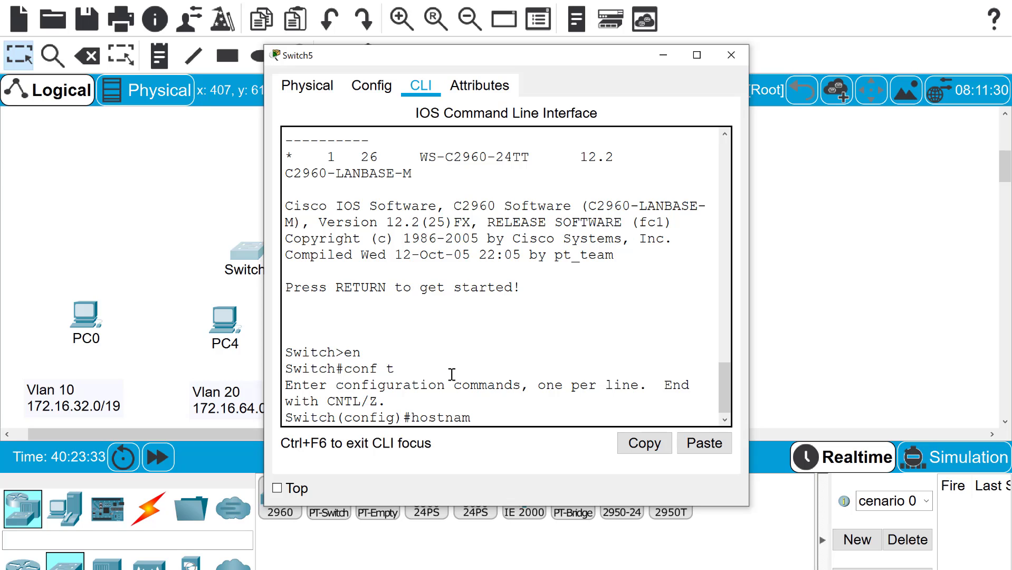
{"action": "type", "text": "e S1"}
{"action": "key", "text": "Return"}
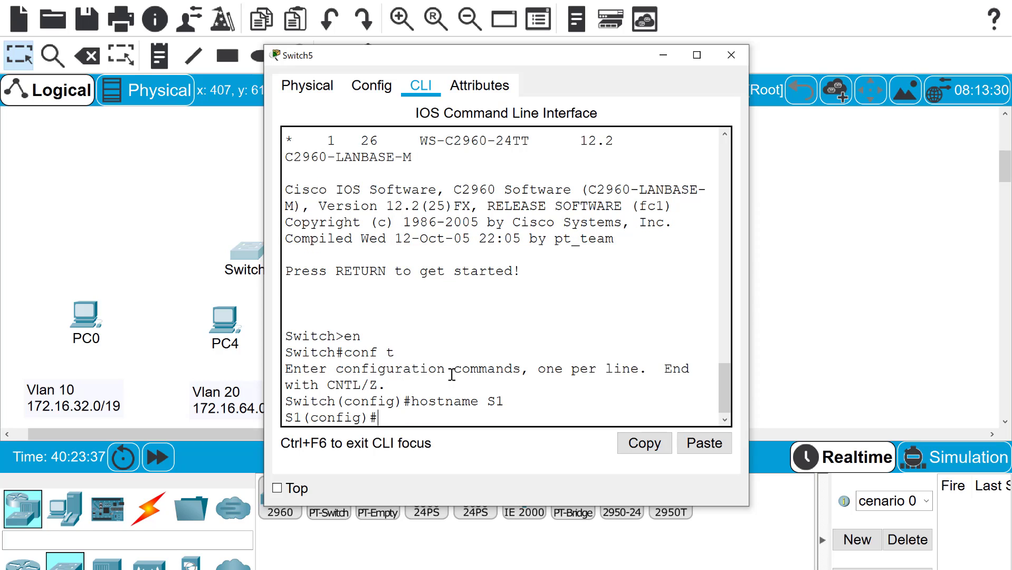
Set the message-of-the-day banner to 'Keep OUT'
{"action": "type", "text": "banner mot"}
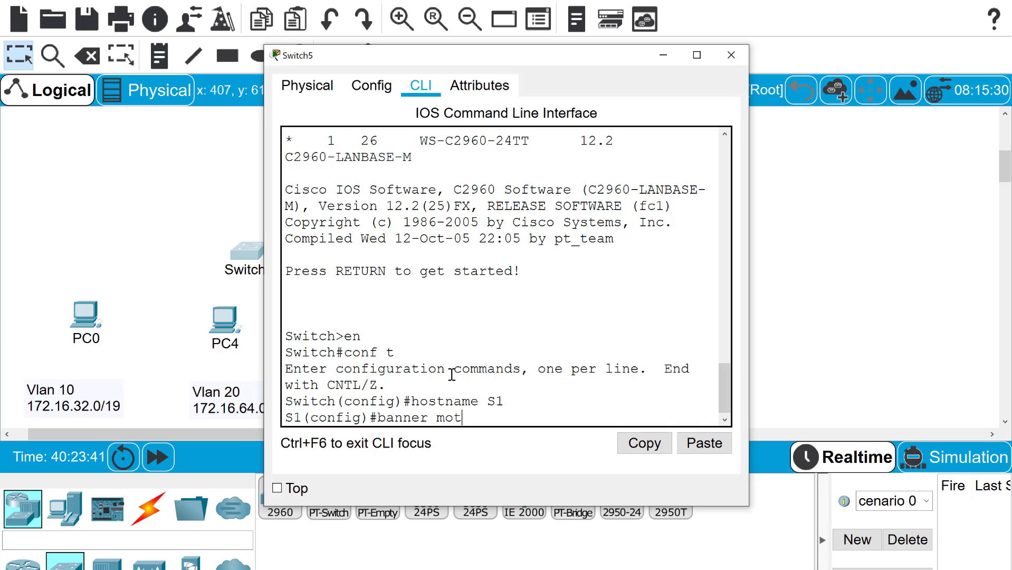
{"action": "type", "text": "d *Keep OUT*"}
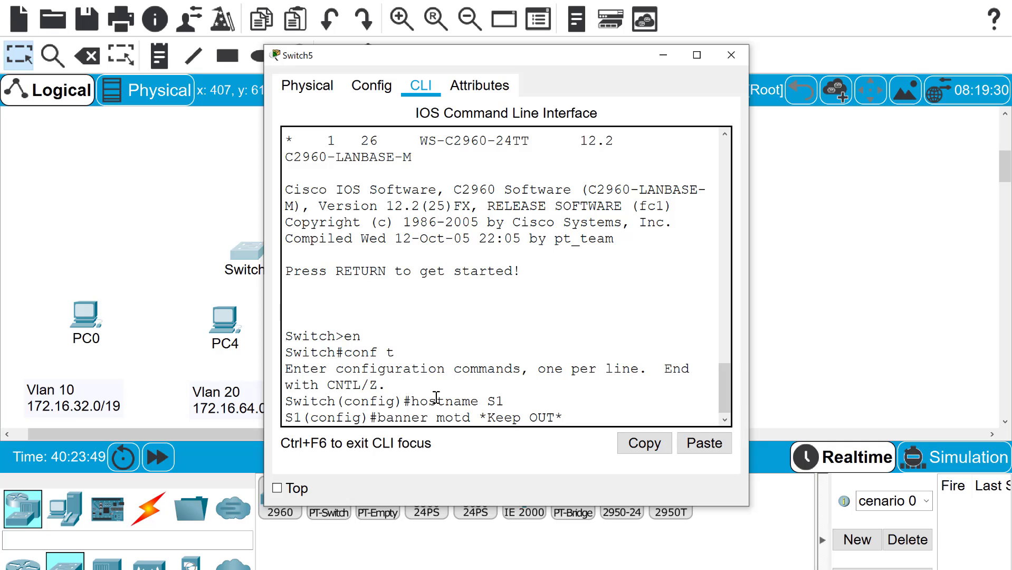
{"action": "key", "text": "Return"}
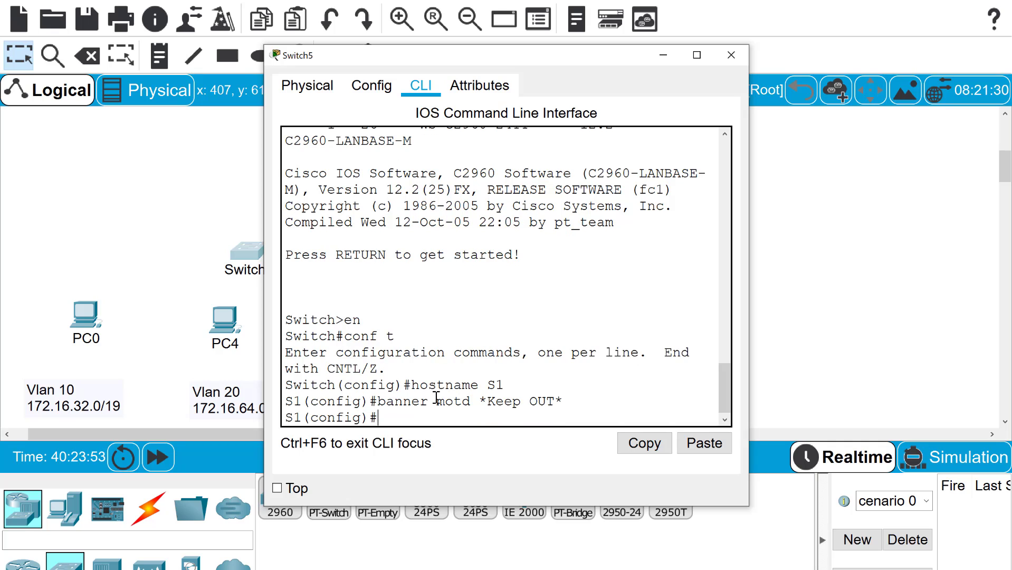
Set an enable secret and create local user admin with a password
{"action": "type", "text": "enable secret"}
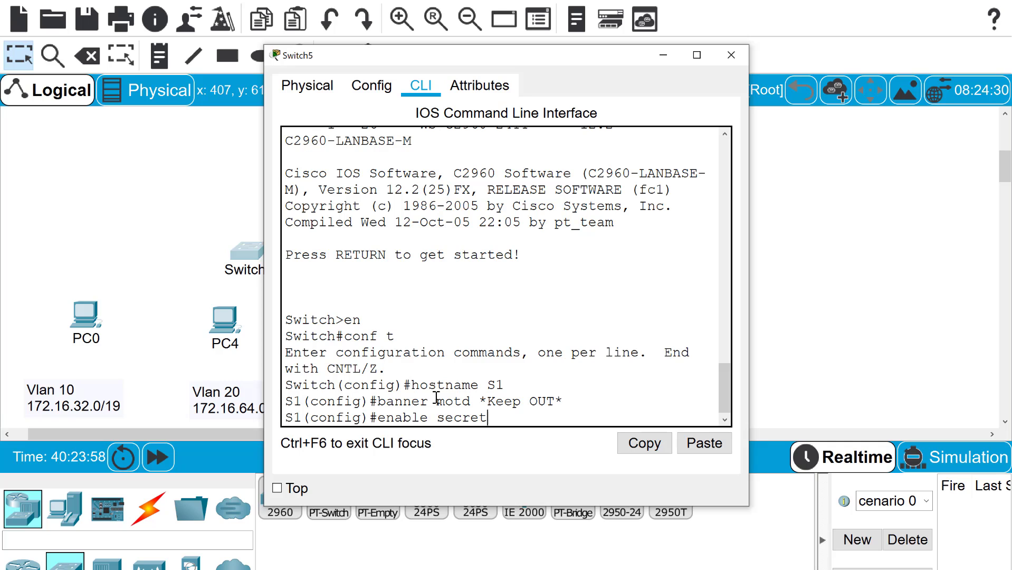
{"action": "type", "text": " class"}
{"action": "key", "text": "Return"}
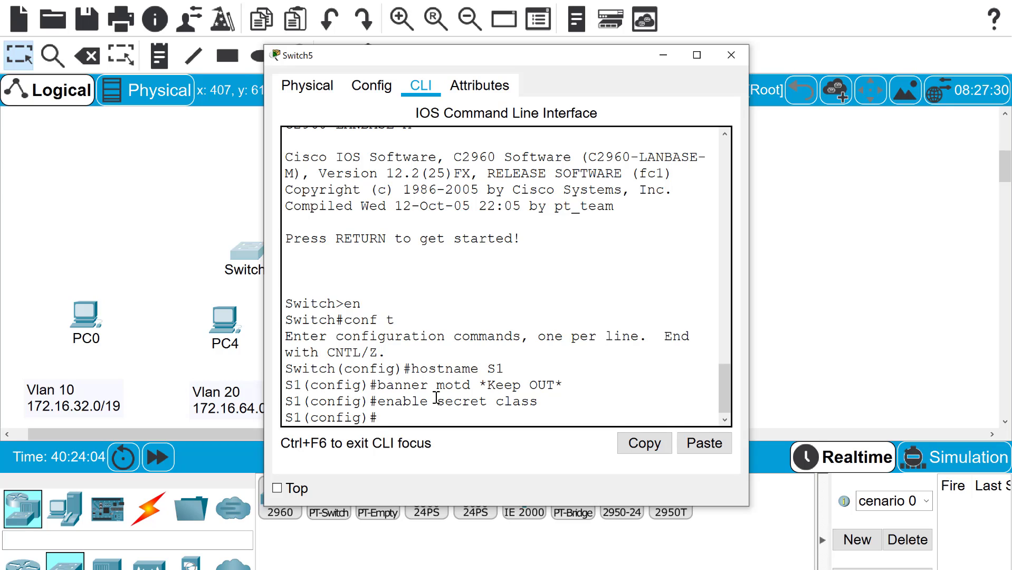
{"action": "type", "text": "usa"}
{"action": "key", "text": "BackSpace"}
{"action": "type", "text": "ername"}
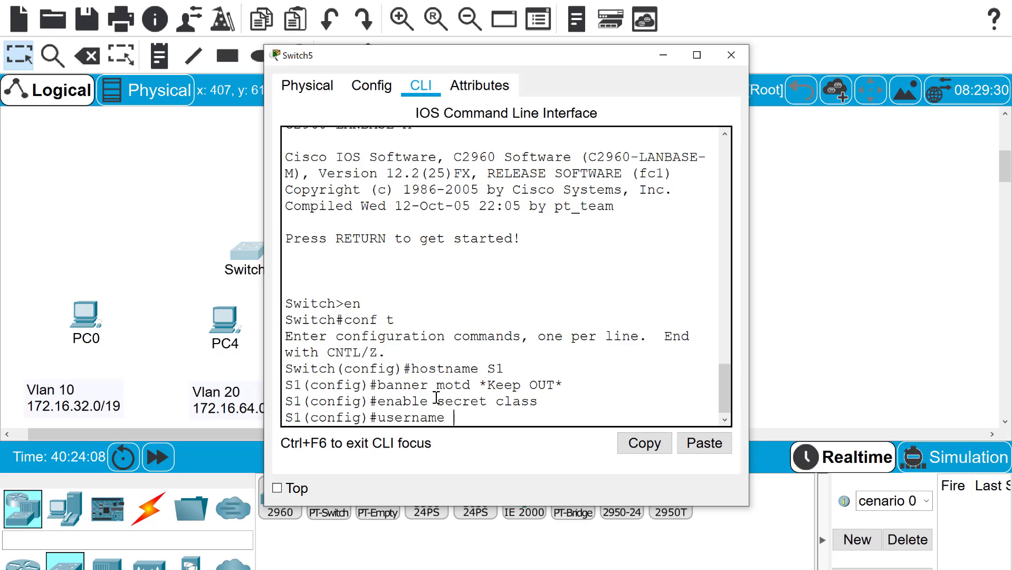
{"action": "type", "text": " admin pass"}
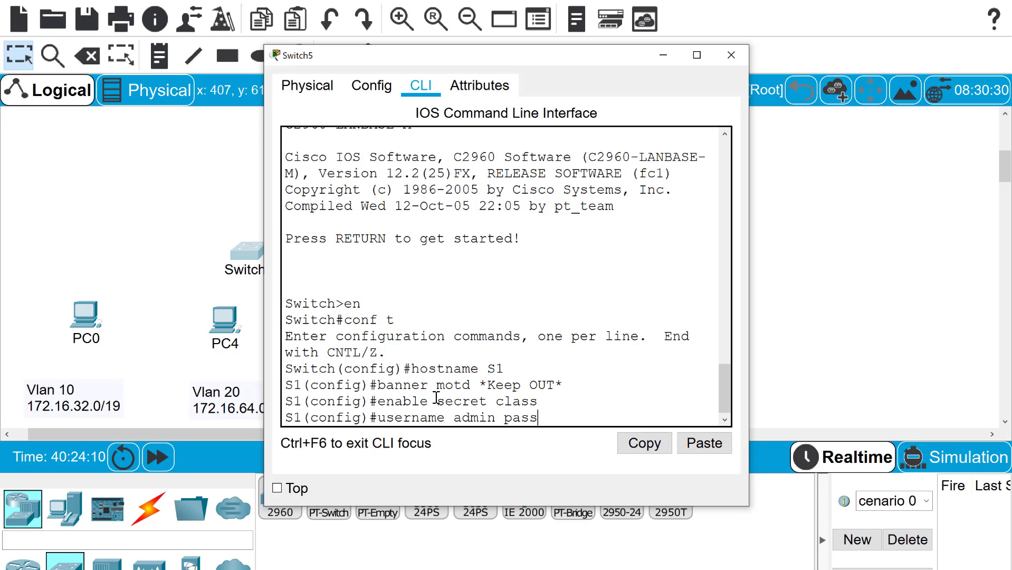
{"action": "type", "text": "word cisco"}
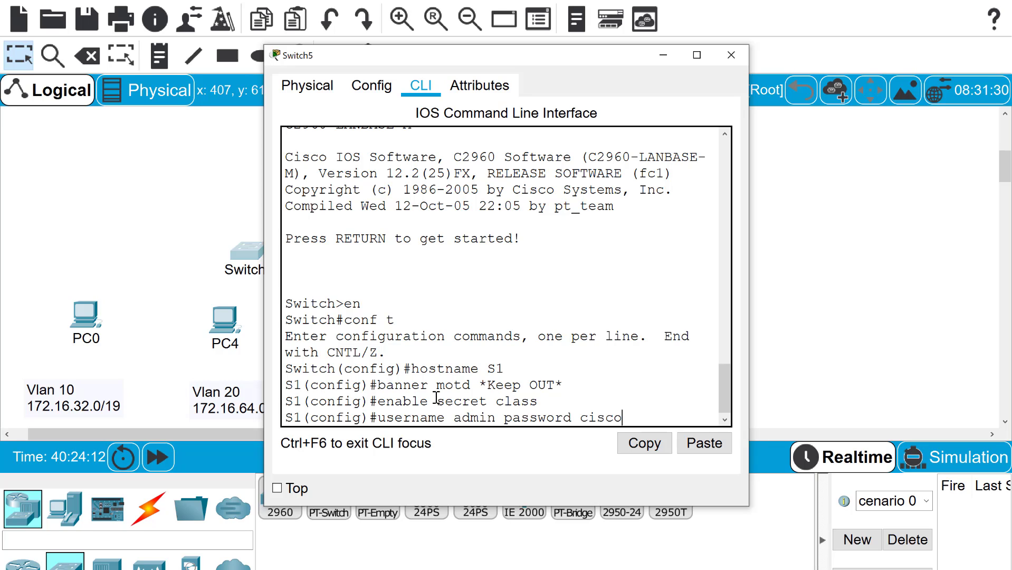
{"action": "key", "text": "Return"}
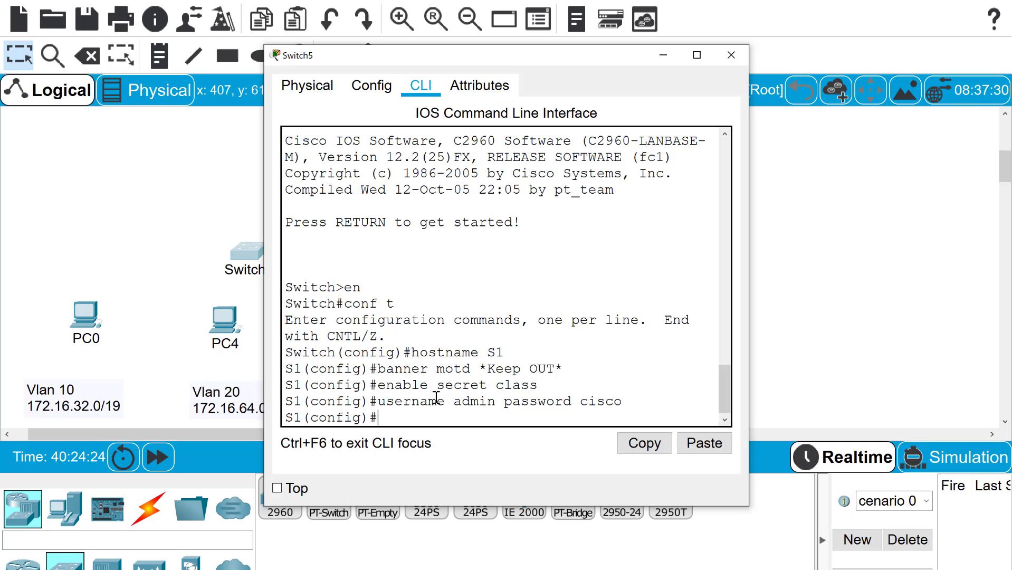
Attempt RSA key generation with crypto key generate rsa
{"action": "type", "text": "cry"}
{"action": "key", "text": "Tab"}
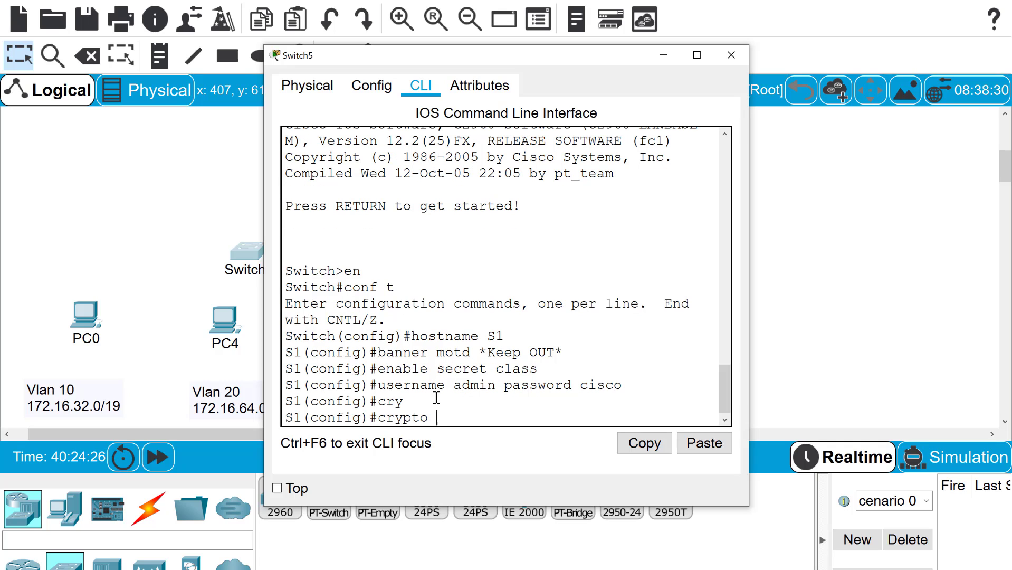
{"action": "type", "text": "key gnet"}
{"action": "key", "text": "BackSpace"}
{"action": "key", "text": "BackSpace"}
{"action": "key", "text": "BackSpace"}
{"action": "type", "text": "en"}
{"action": "key", "text": "Tab"}
{"action": "type", "text": "rsa"}
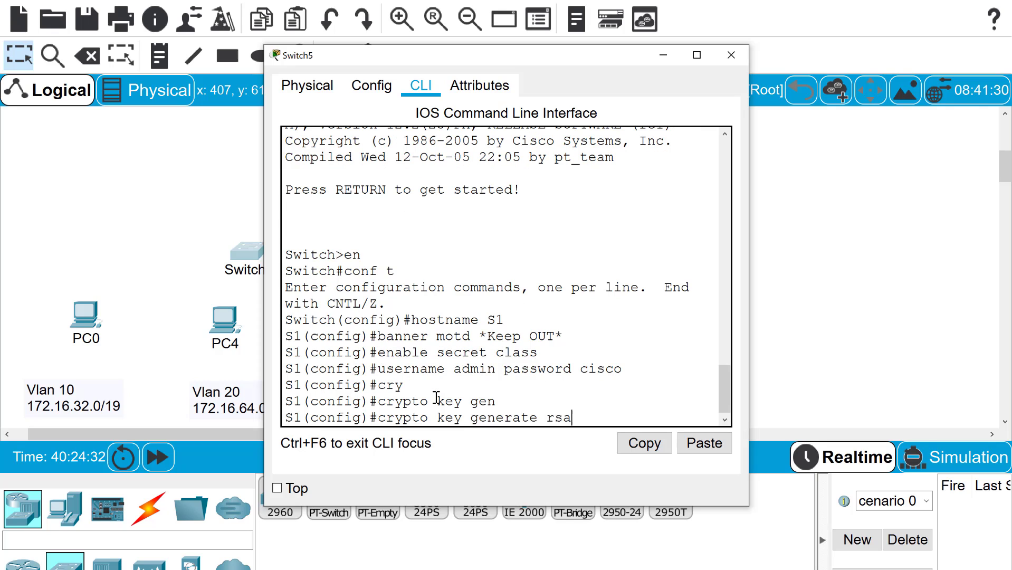
{"action": "key", "text": "Return"}
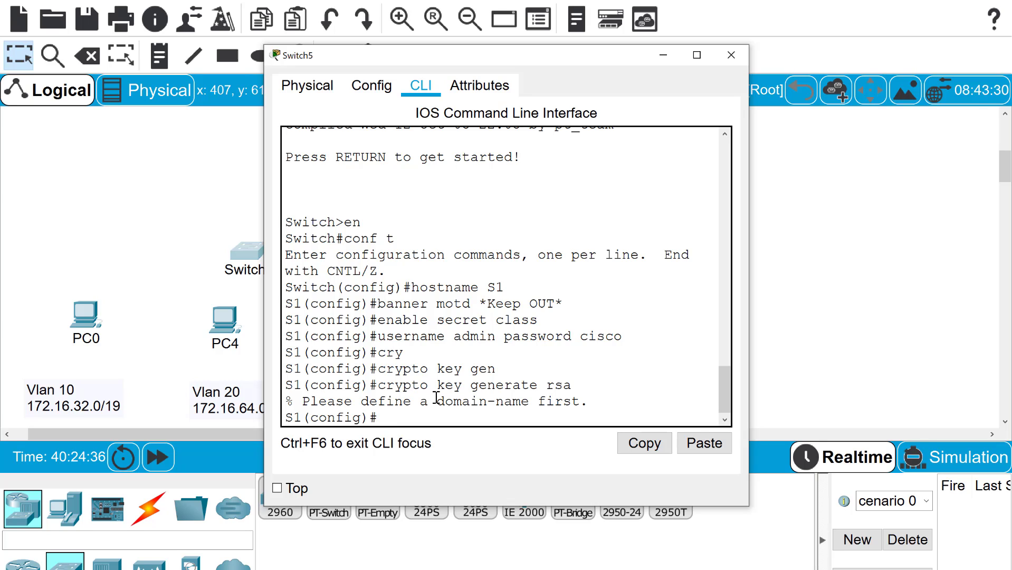
Set the IP domain name to cnt.org
{"action": "type", "text": "ip domain-name"}
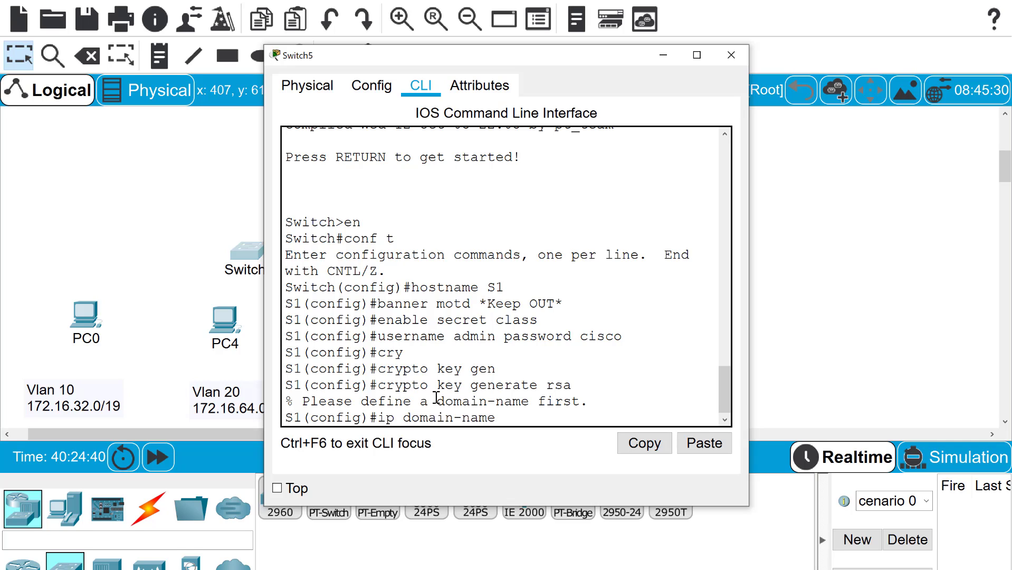
{"action": "type", "text": " cnt.org"}
{"action": "key", "text": "Return"}
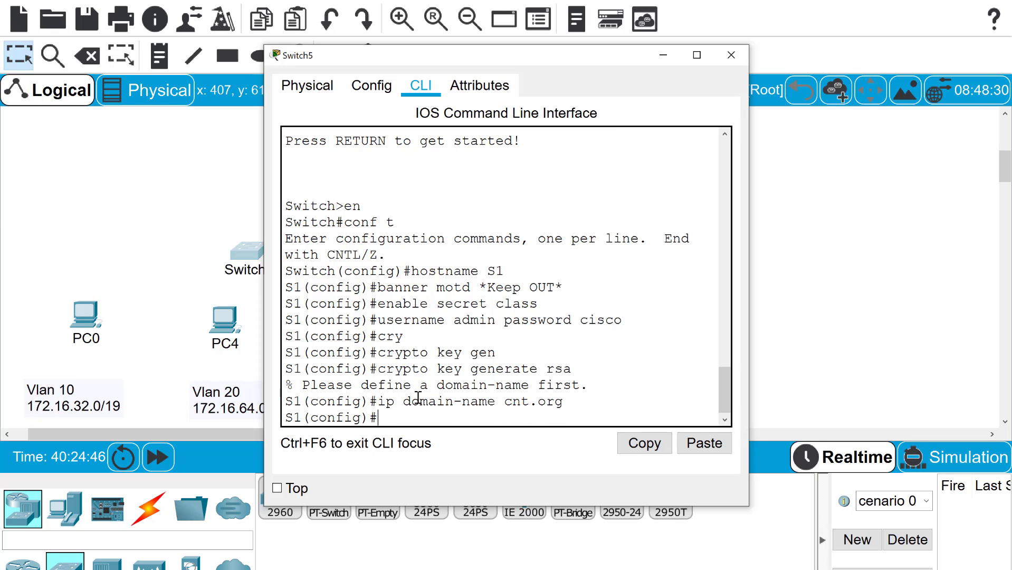
Rerun RSA key generation with a 1024-bit modulus
{"action": "key", "text": "Up"}
{"action": "key", "text": "Up"}
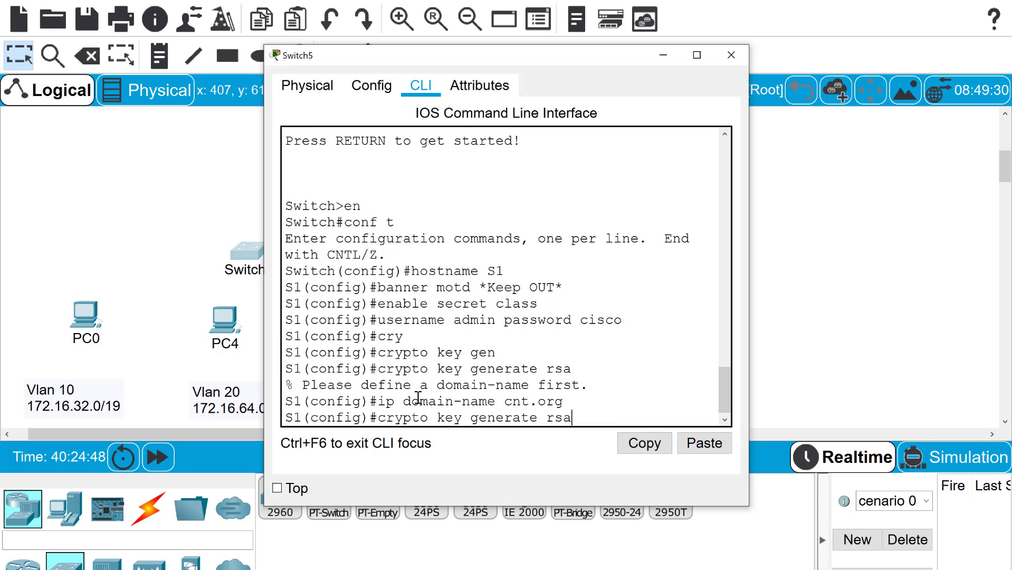
{"action": "key", "text": "Return"}
{"action": "type", "text": "1024"}
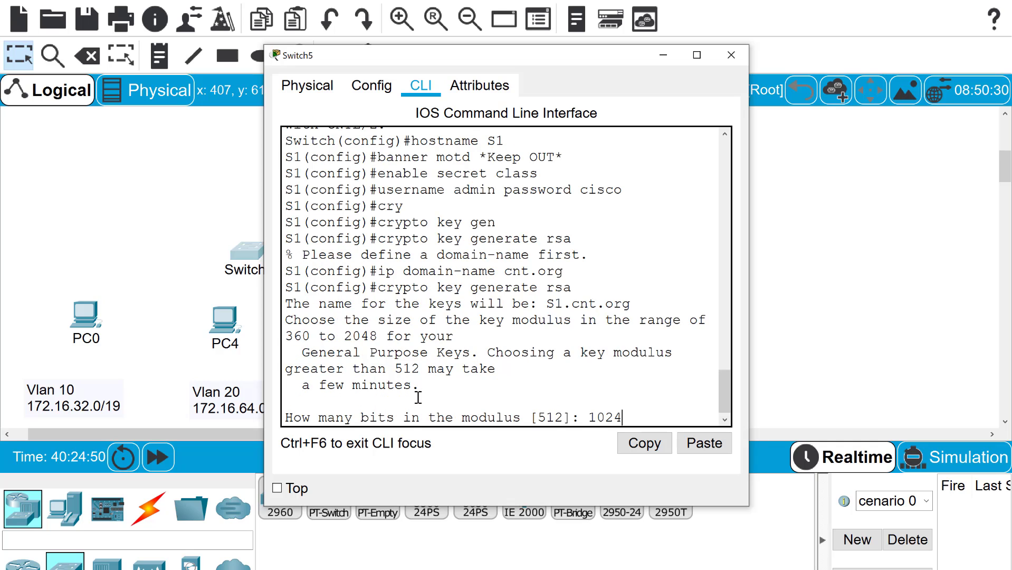
{"action": "key", "text": "Return"}
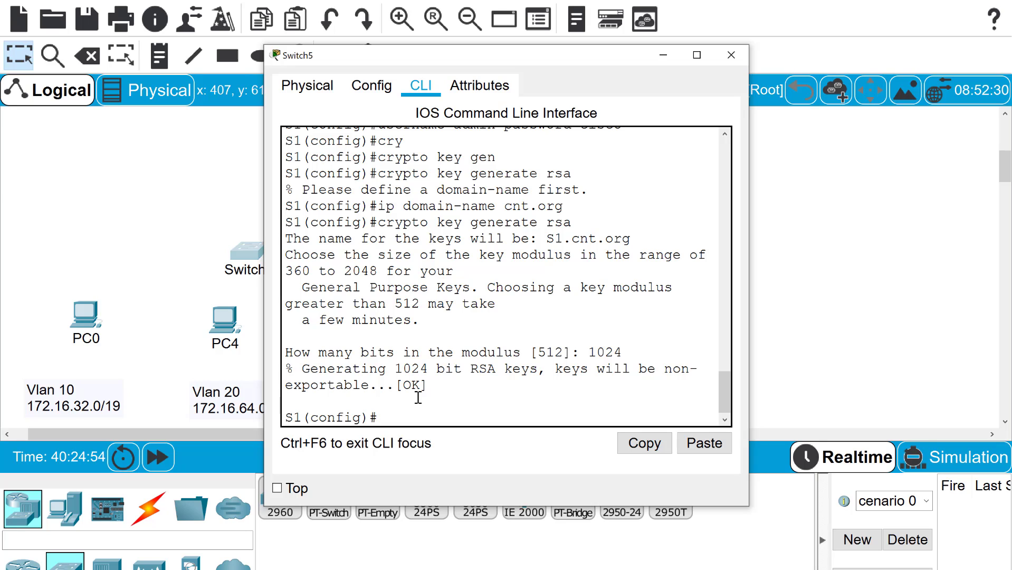
{"action": "type", "text": "line vty 0"}
On vty lines 0–15, allow only SSH as the transport input
{"action": "type", "text": "15"}
{"action": "key", "text": "Return"}
{"action": "type", "text": "trans"}
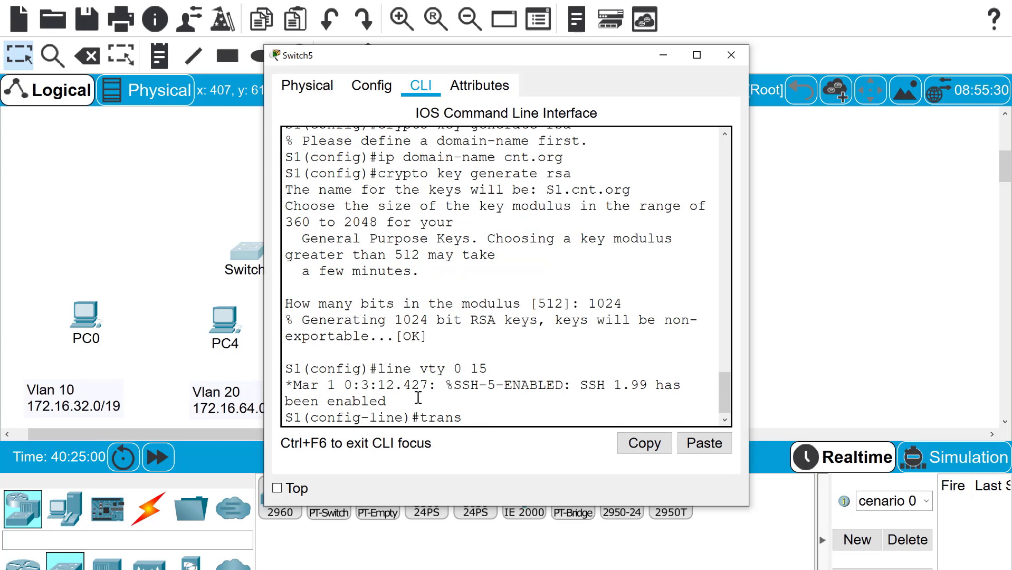
{"action": "key", "text": "Tab"}
{"action": "type", "text": "inp"}
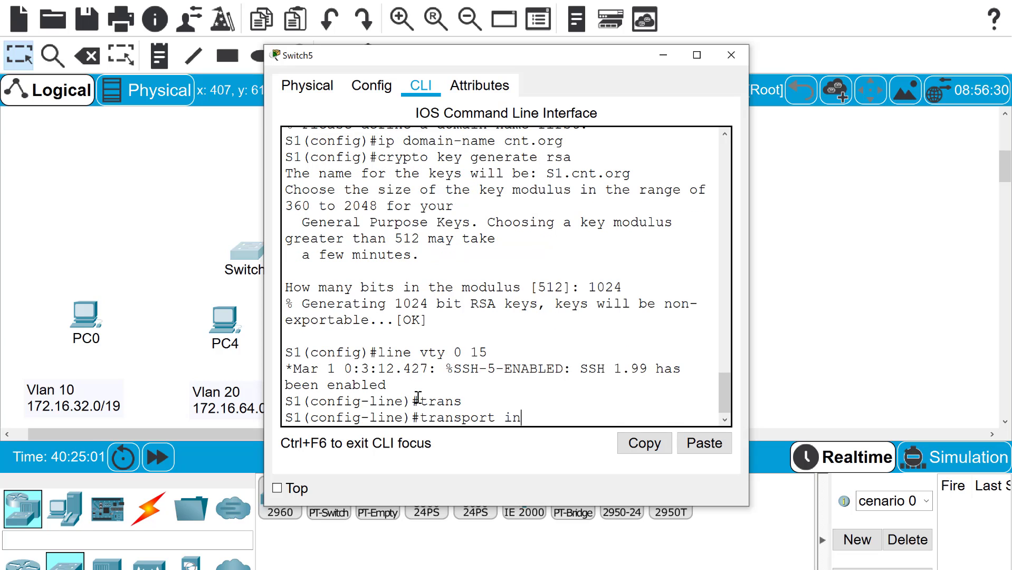
{"action": "key", "text": "Tab"}
{"action": "type", "text": "ssh"}
{"action": "key", "text": "Return"}
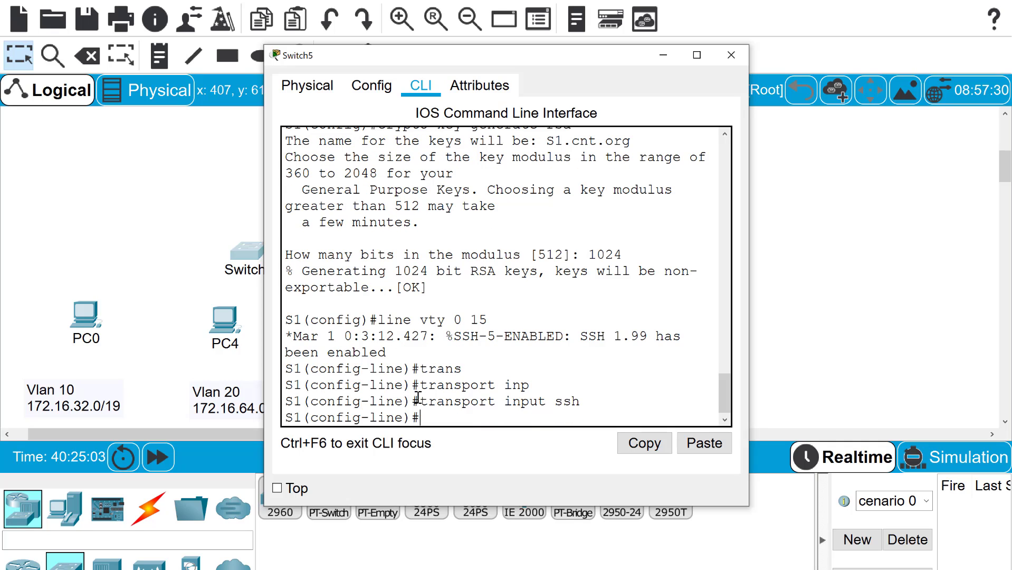
Require local user login on the vty lines and exit to global configuration
{"action": "type", "text": "login loca"}
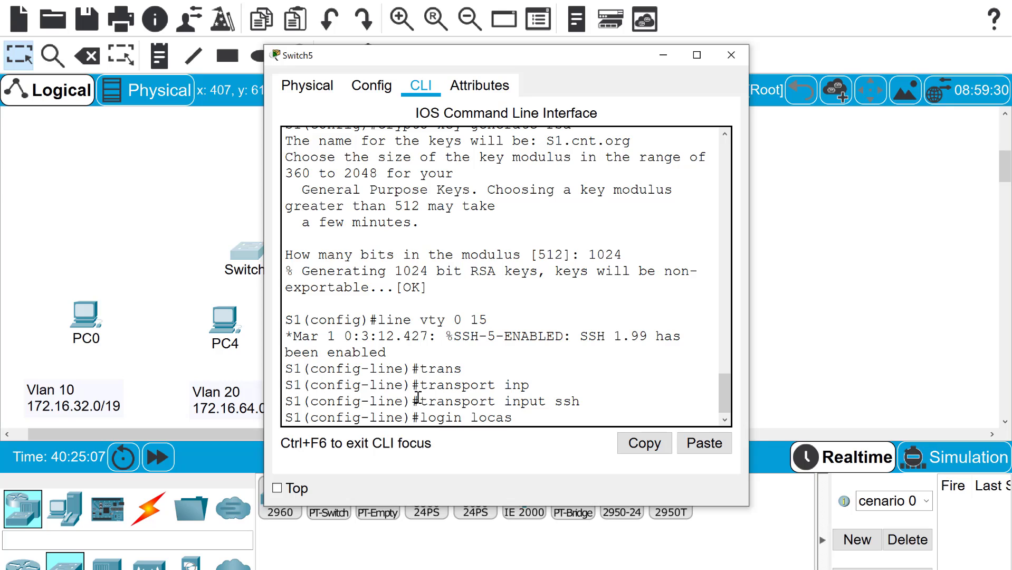
{"action": "type", "text": "s"}
{"action": "key", "text": "BackSpace"}
{"action": "type", "text": "l"}
{"action": "key", "text": "Return"}
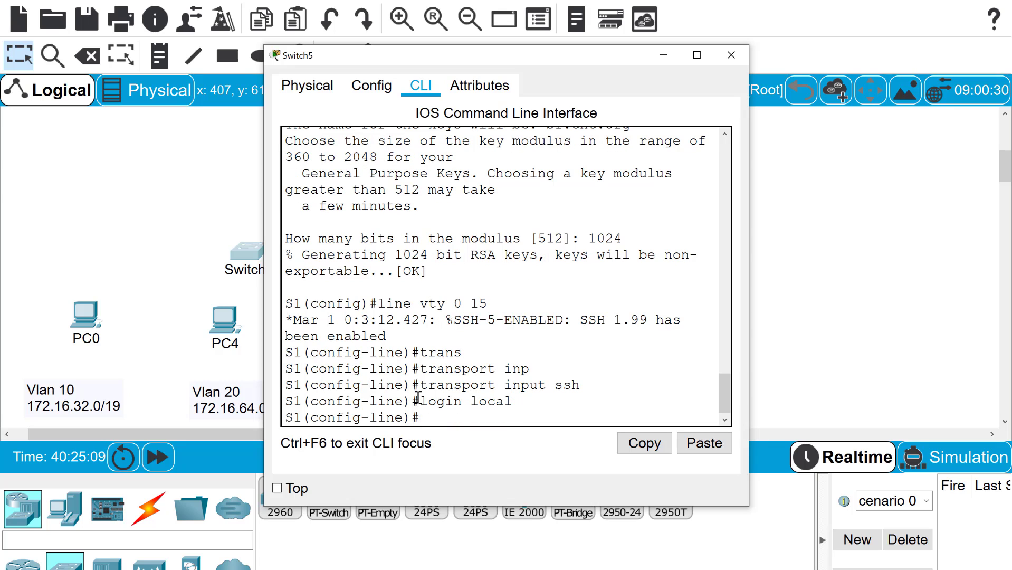
{"action": "type", "text": "e"}
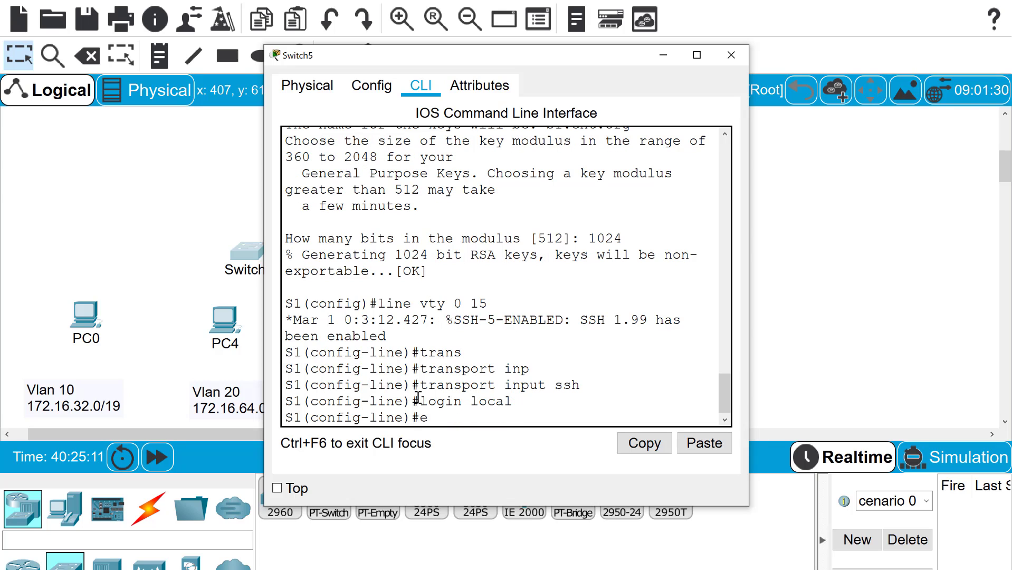
{"action": "type", "text": "xit"}
{"action": "key", "text": "Return"}
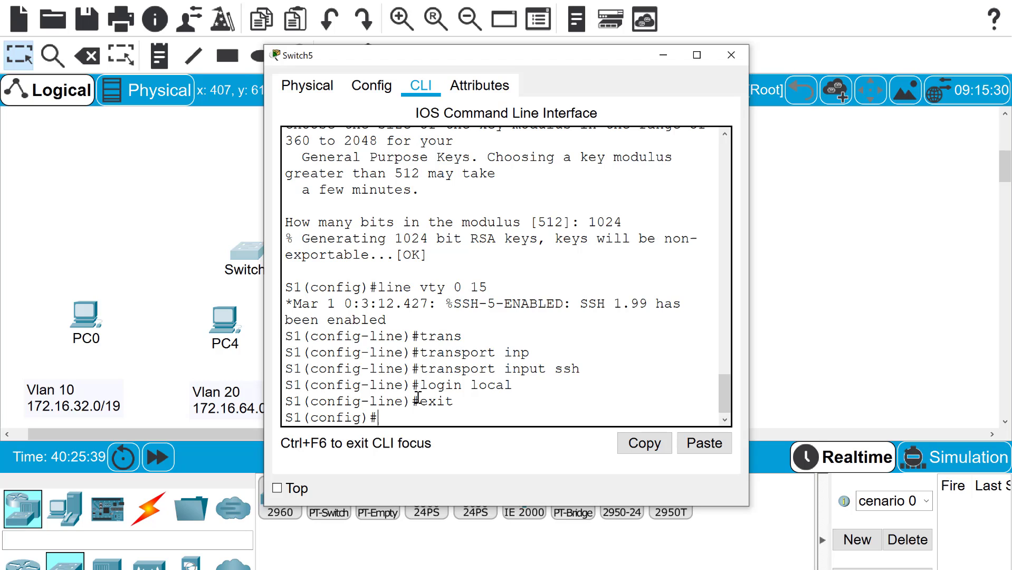
Create VLAN 10 named Staff
{"action": "type", "text": "vlan 10"}
{"action": "key", "text": "Return"}
{"action": "type", "text": "na"}
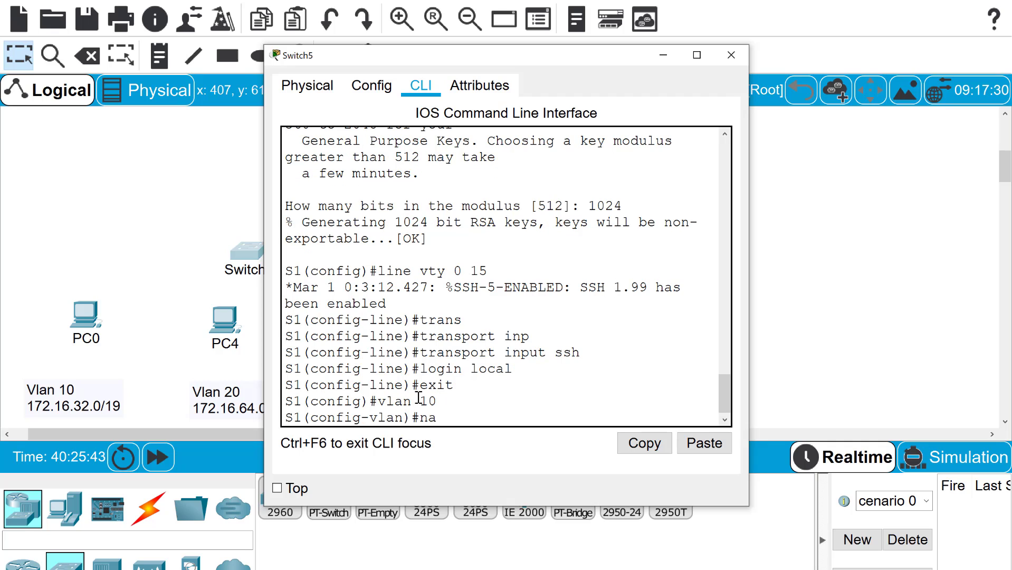
{"action": "type", "text": "me Staf"}
{"action": "key", "text": "BackSpace"}
{"action": "type", "text": "aff"}
{"action": "key", "text": "Return"}
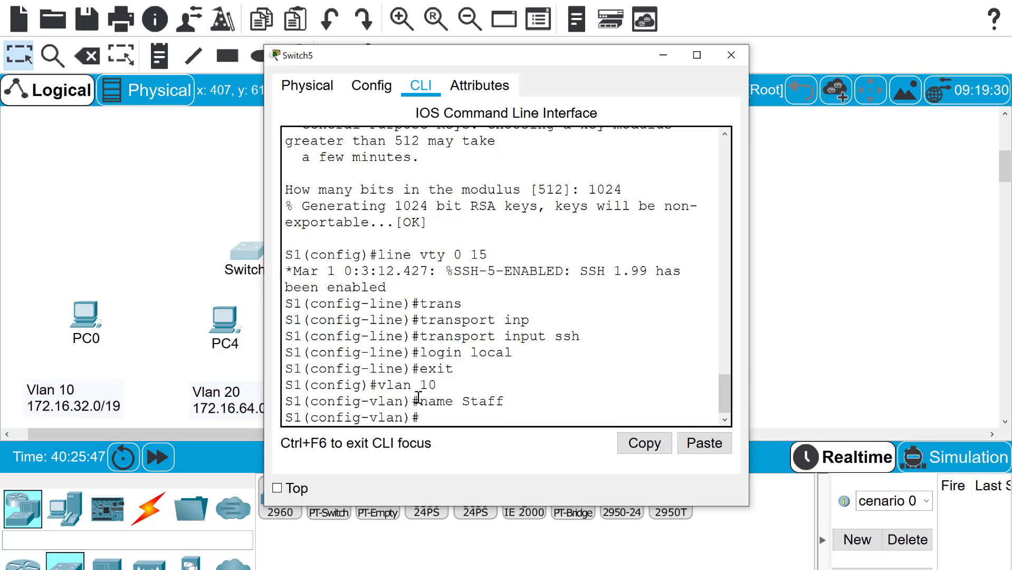
Create VLAN 20 named Student and VLAN 30 named Faculty
{"action": "type", "text": "vlan 20"}
{"action": "key", "text": "Return"}
{"action": "type", "text": "name"}
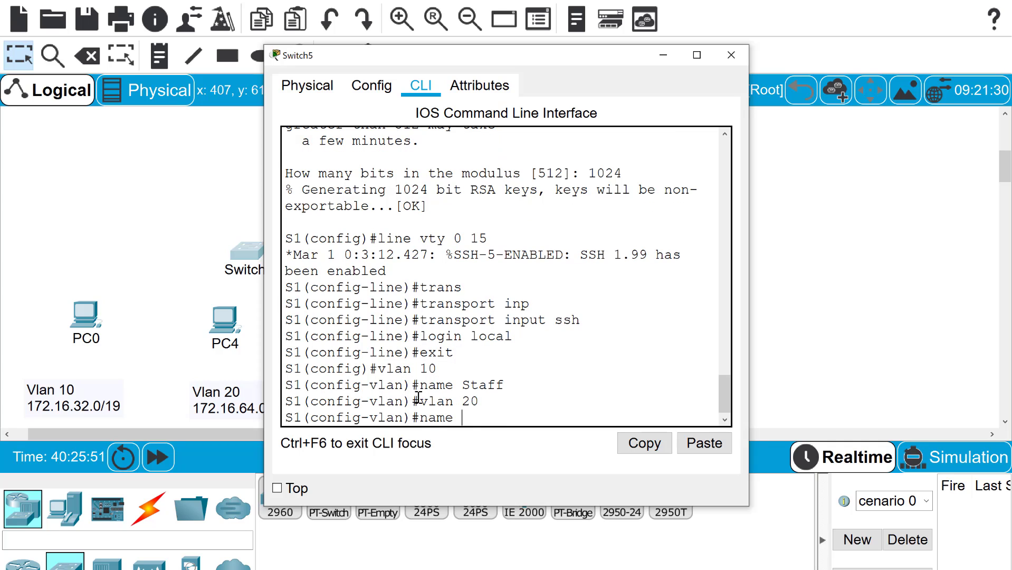
{"action": "type", "text": " Student"}
{"action": "key", "text": "Return"}
{"action": "type", "text": "vlan)#vla"}
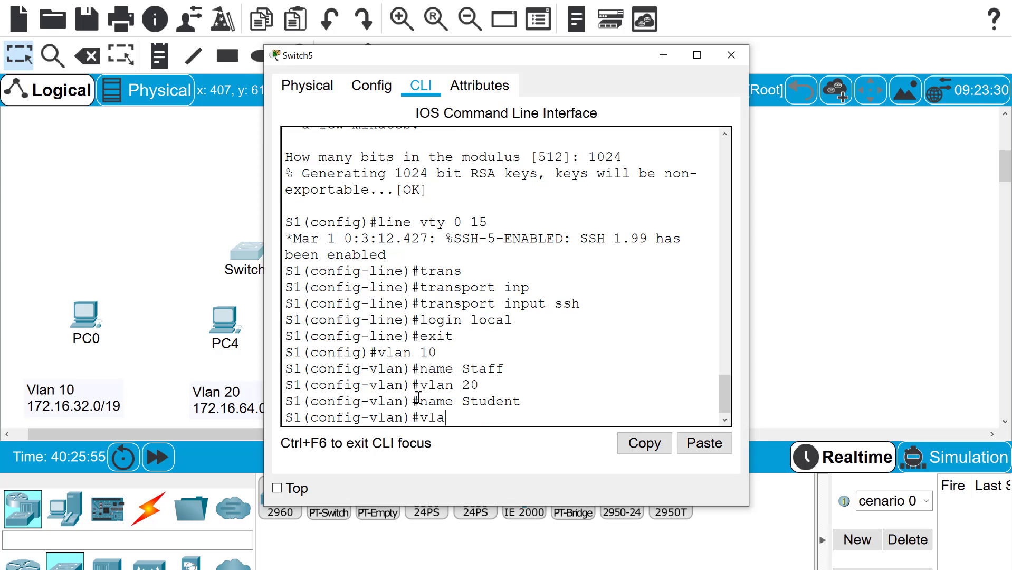
{"action": "type", "text": " 30"}
{"action": "key", "text": "Return"}
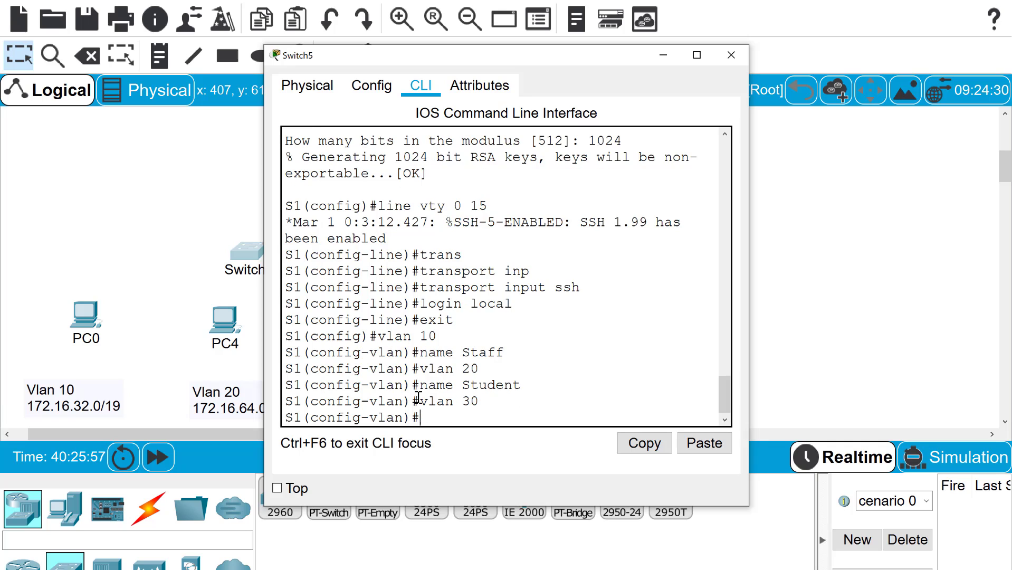
{"action": "type", "text": "name Faculty"}
{"action": "key", "text": "Return"}
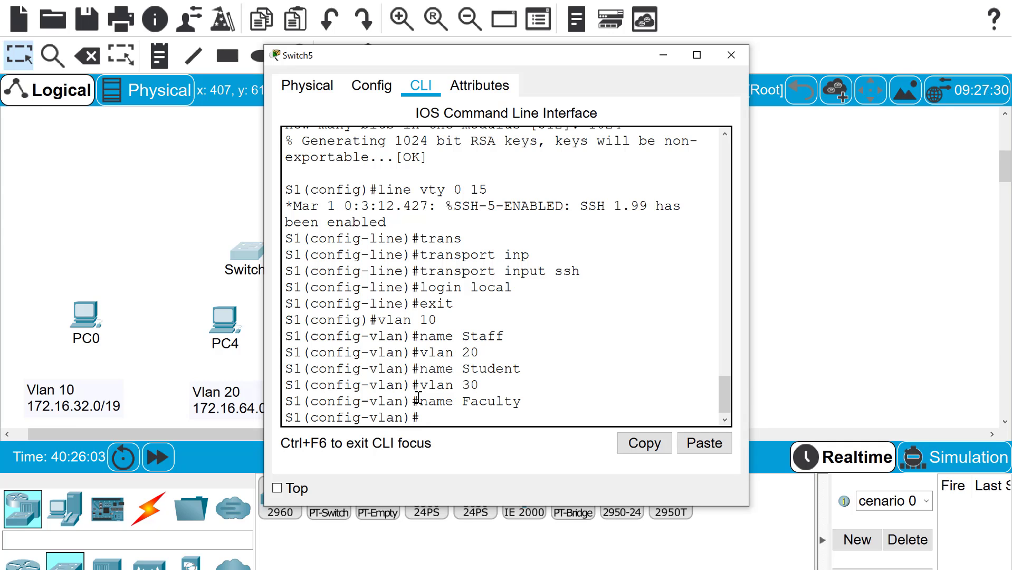
{"action": "left_click_drag", "start_coordinate": [534, 55], "coordinate": [625, 21]}
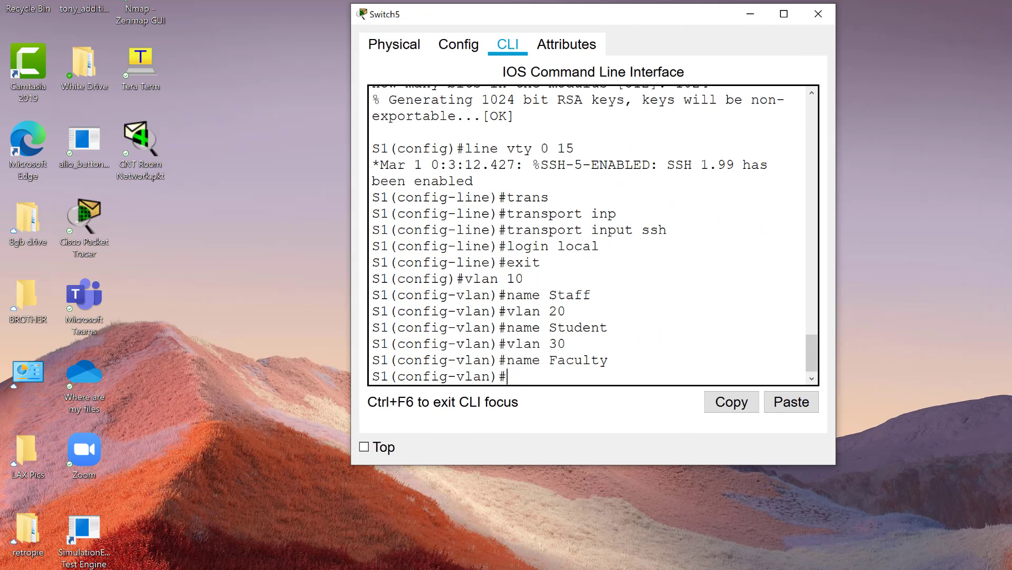
Reopen Switch5's CLI and exit VLAN configuration to global configuration mode
{"action": "left_click", "coordinate": [491, 496]}
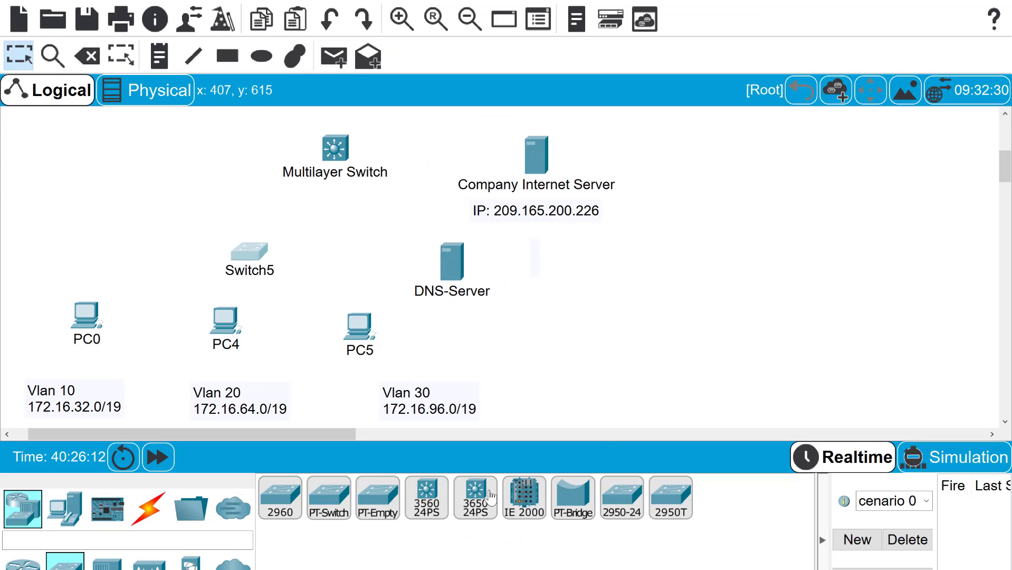
{"action": "left_click", "coordinate": [261, 262]}
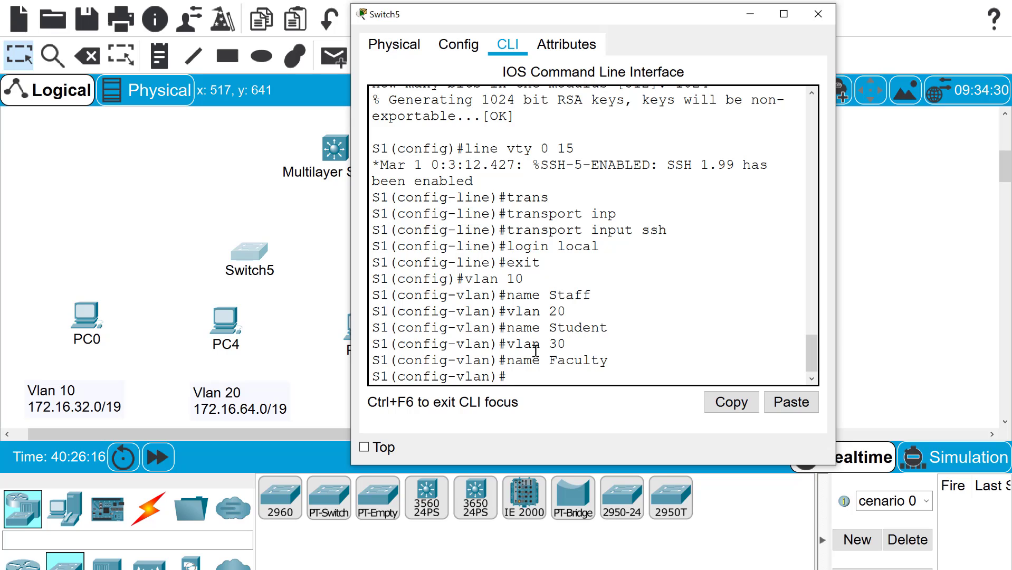
{"action": "type", "text": "exit"}
{"action": "key", "text": "Return"}
Make ports fa0/1-5 access ports in VLAN 10
{"action": "type", "text": "int r"}
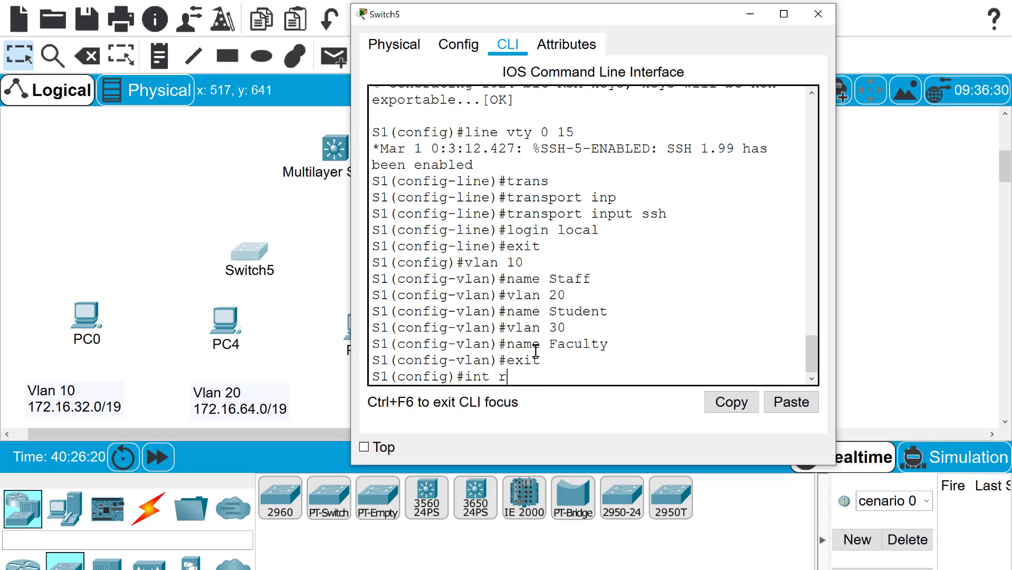
{"action": "type", "text": "ange fa0/1-"}
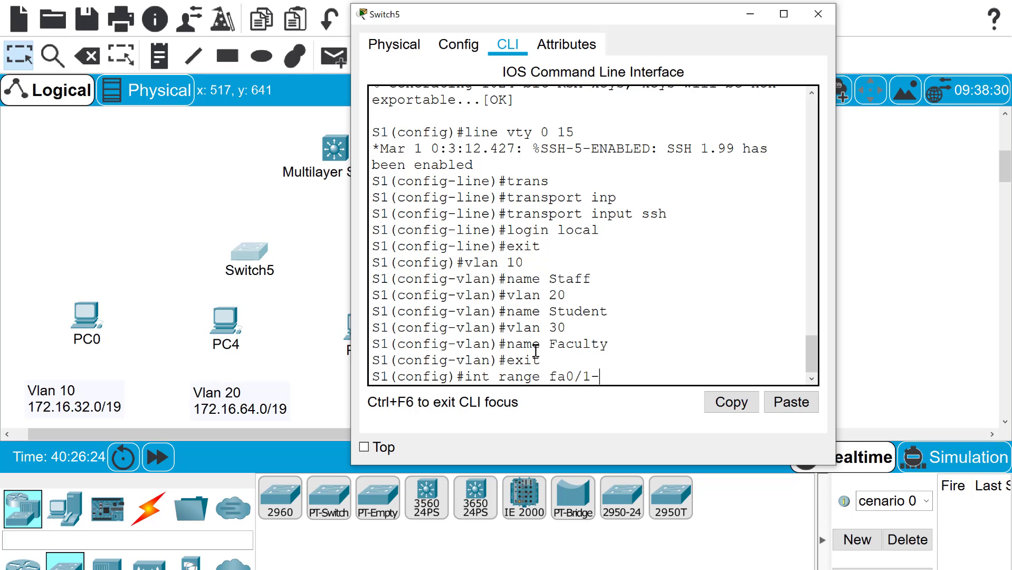
{"action": "type", "text": "5"}
{"action": "key", "text": "Return"}
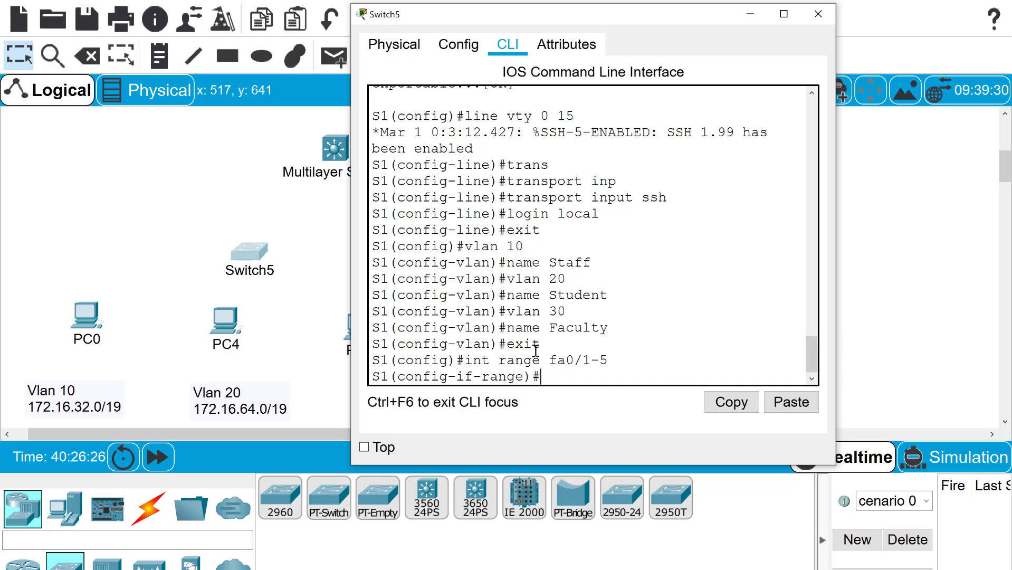
{"action": "type", "text": "switchport "}
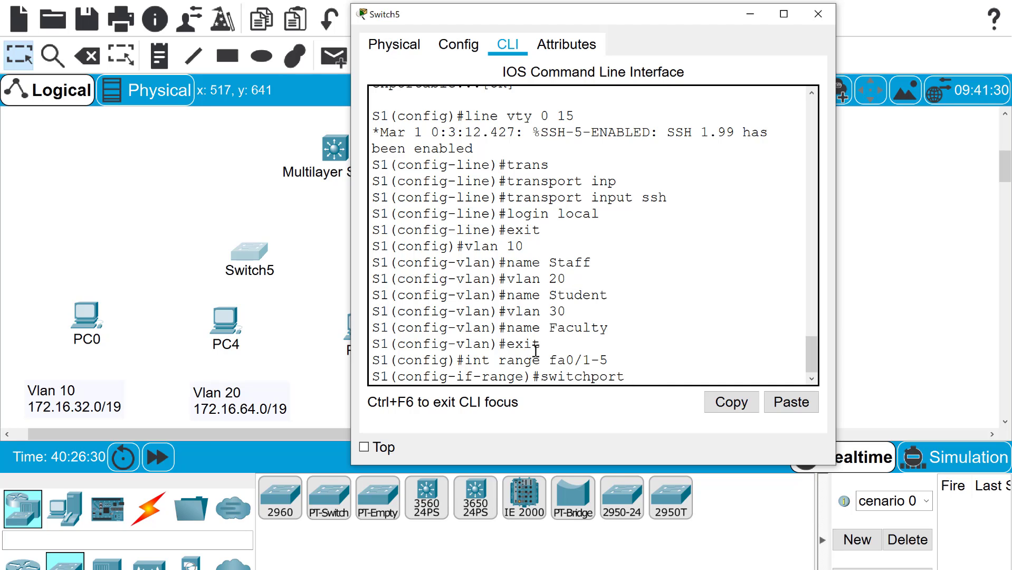
{"action": "type", "text": "mode access"}
{"action": "key", "text": "Return"}
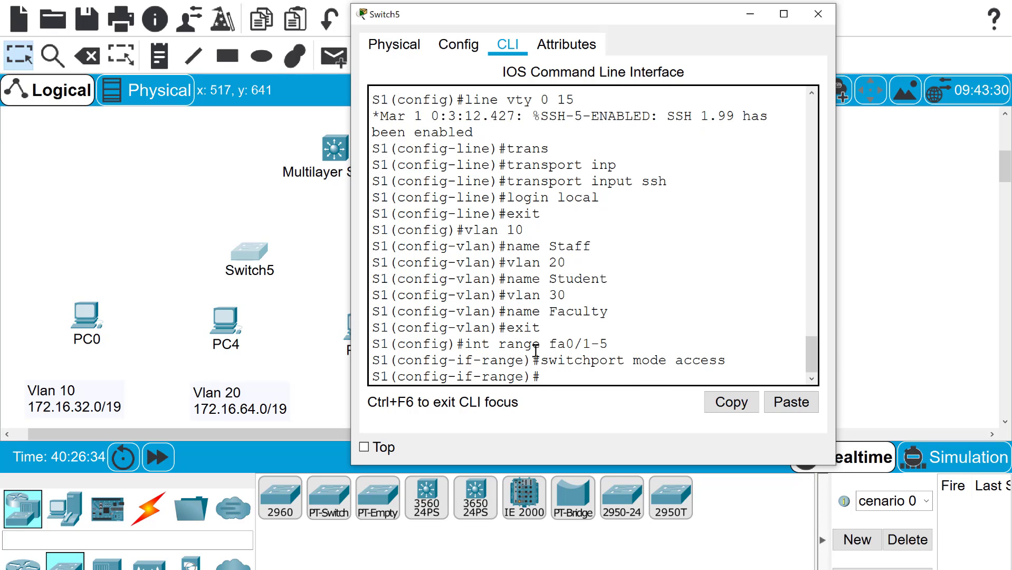
{"action": "type", "text": "switchpor"}
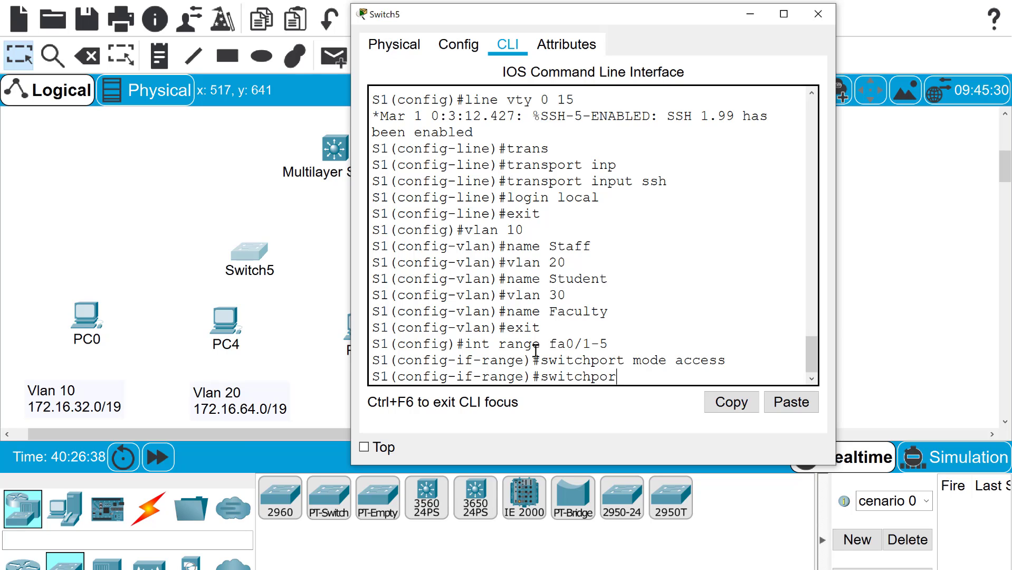
{"action": "type", "text": "t access vlan 10"}
{"action": "key", "text": "Return"}
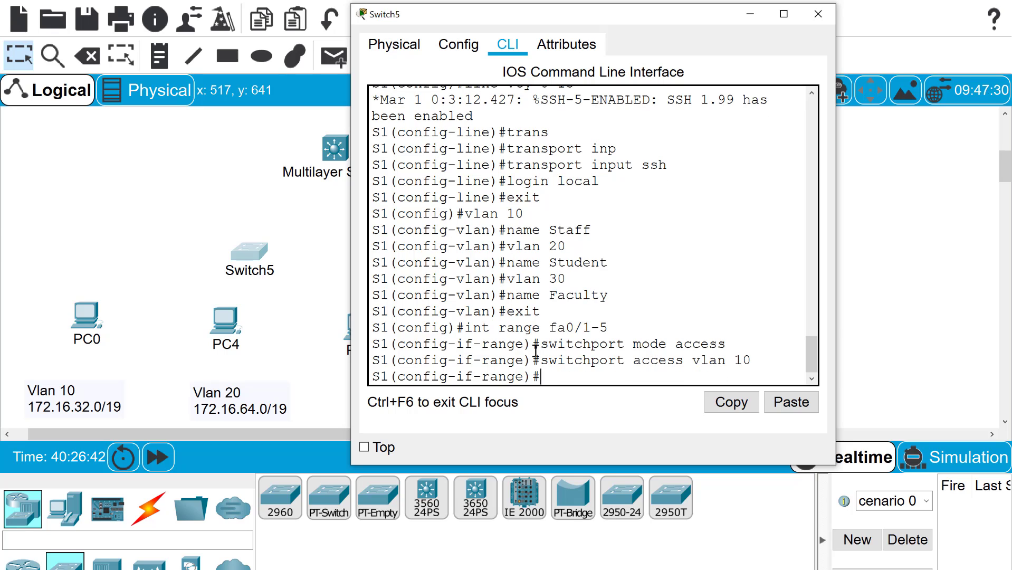
Make ports fa0/6-10 access ports in VLAN 20, correcting the rejected VLAN command
{"action": "type", "text": "int range fa0"}
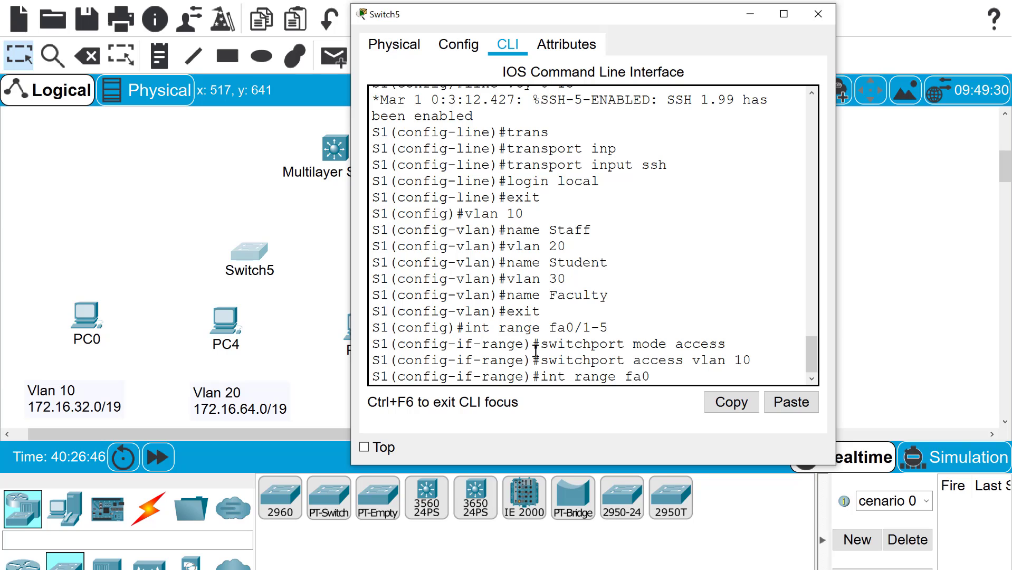
{"action": "type", "text": "/6-10"}
{"action": "key", "text": "Return"}
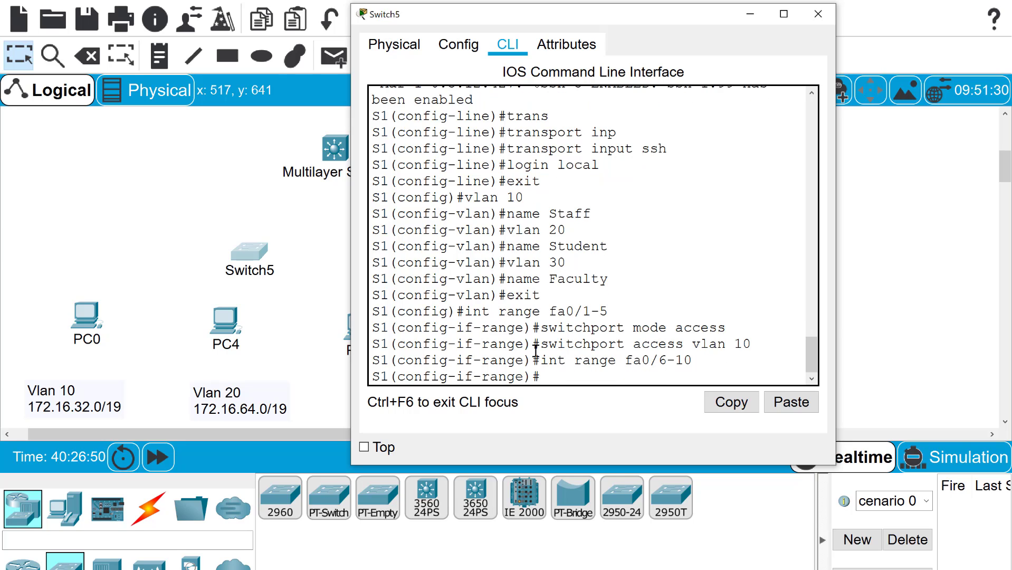
{"action": "type", "text": "switchport mode"}
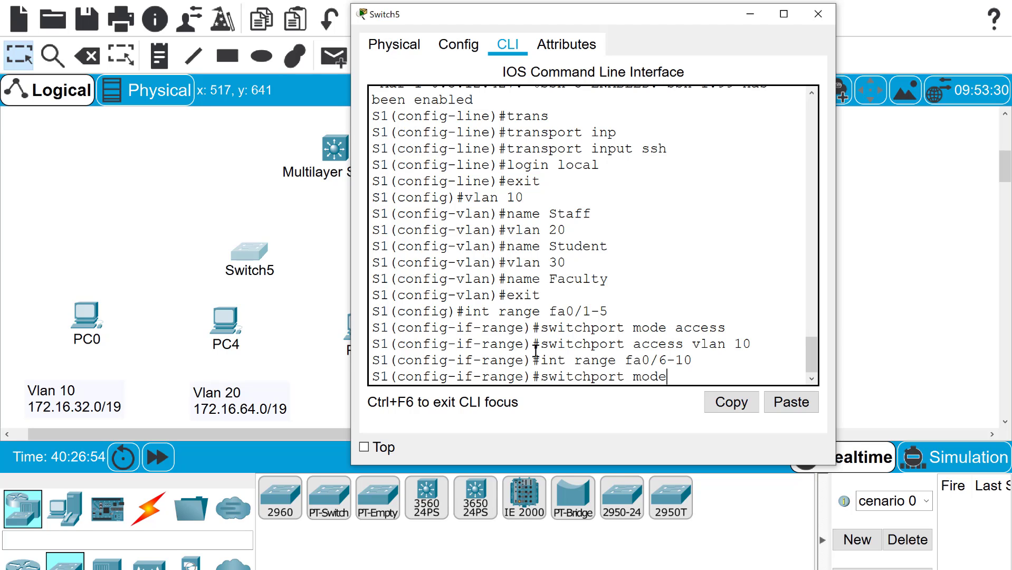
{"action": "type", "text": " accse"}
{"action": "key", "text": "BackSpace"}
{"action": "key", "text": "BackSpace"}
{"action": "type", "text": "ess"}
{"action": "key", "text": "Return"}
{"action": "type", "text": "switchport "}
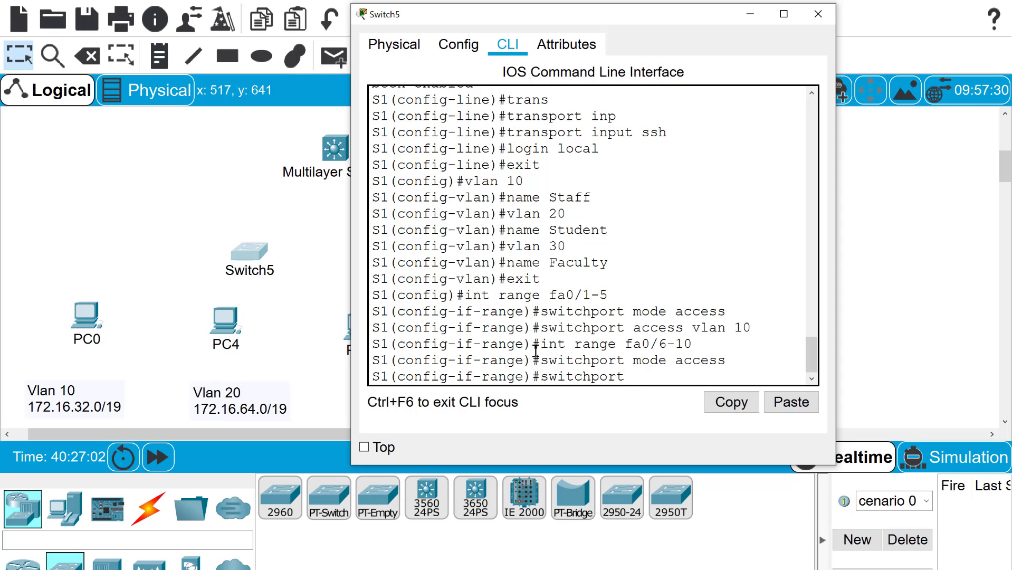
{"action": "type", "text": "vlan 20"}
{"action": "key", "text": "Return"}
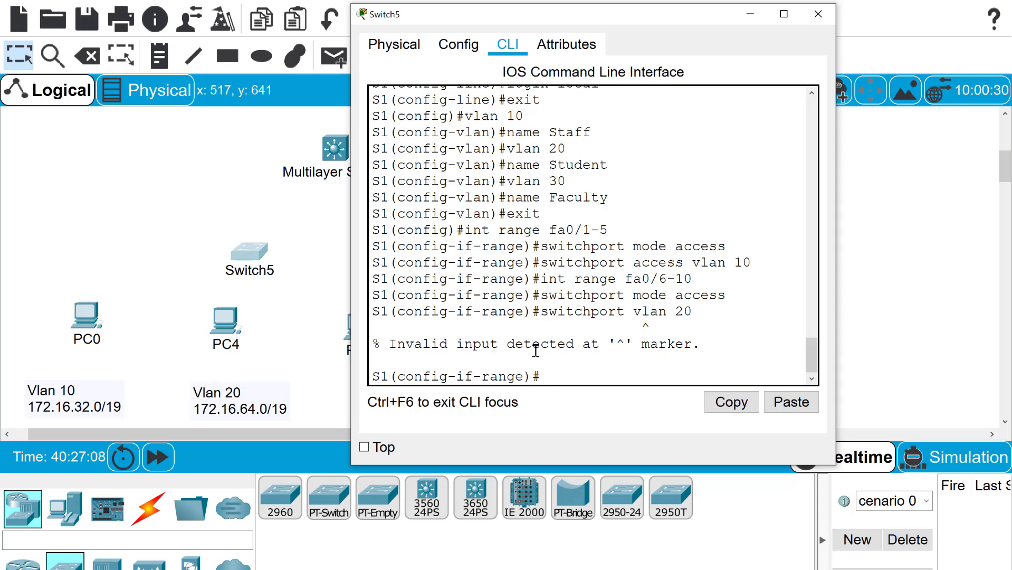
{"action": "key", "text": "Up"}
{"action": "key", "text": "Left"}
{"action": "key", "text": "Left"}
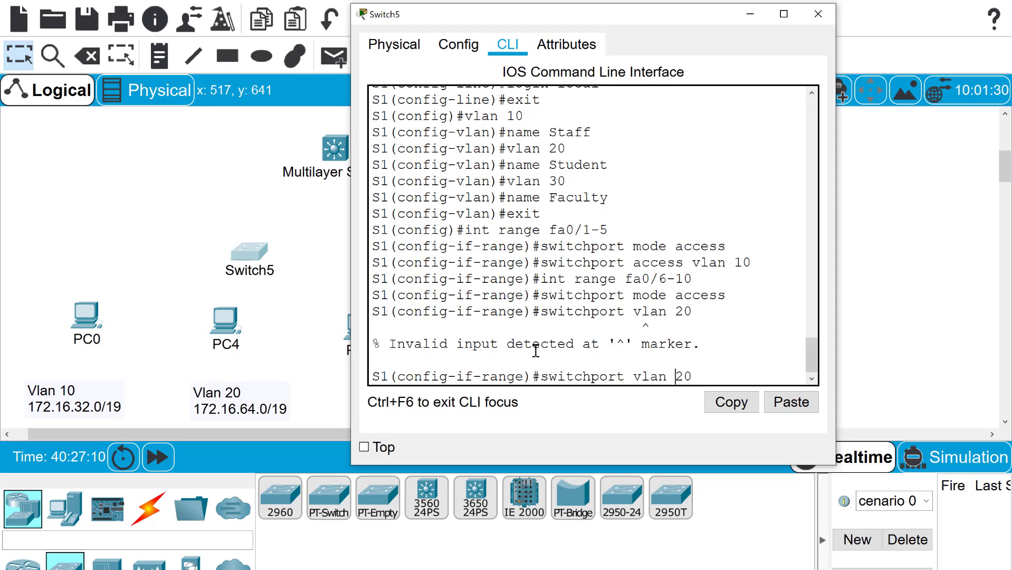
{"action": "type", "text": "access"}
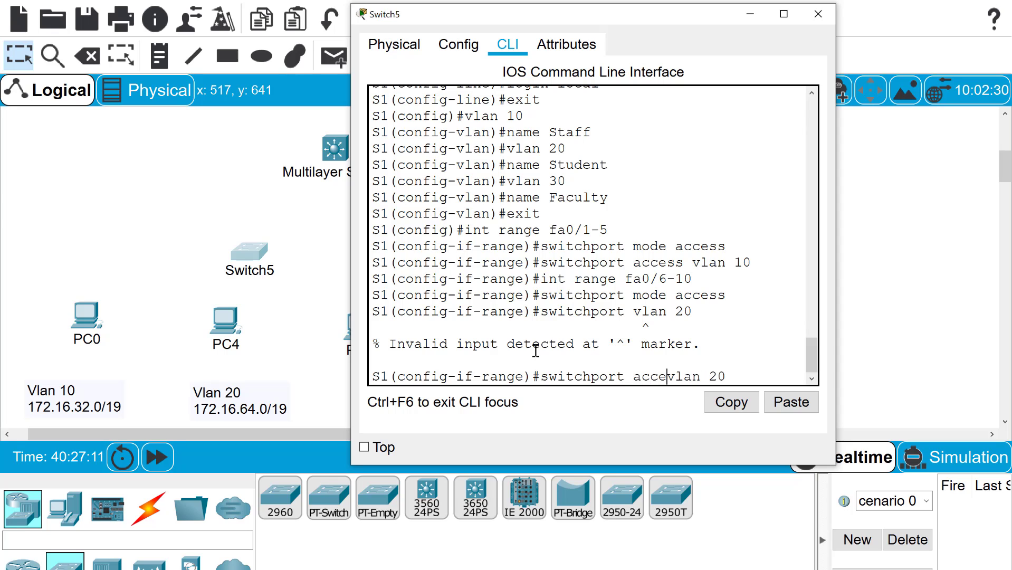
{"action": "key", "text": "Return"}
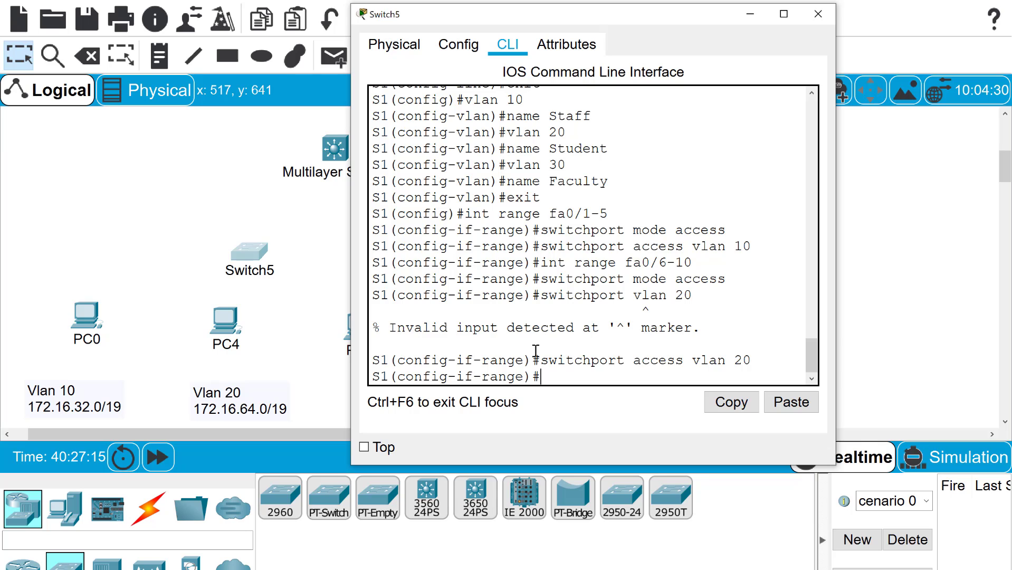
{"action": "type", "text": "int fa0/11"}
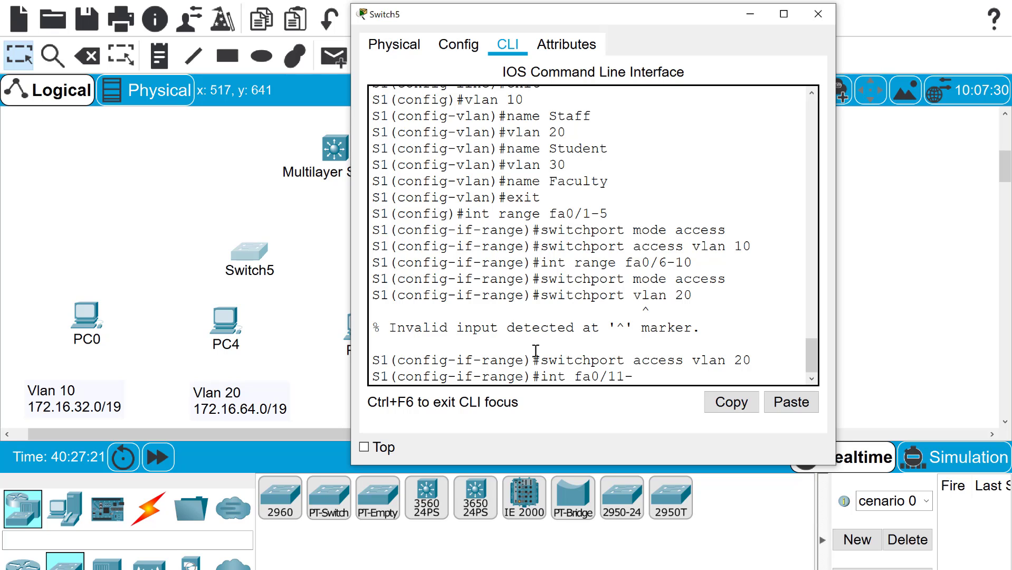
{"action": "type", "text": "-15"}
Select ports Fa0/11–15 with int range fa0/11-15, fixing the failed command
{"action": "key", "text": "Return"}
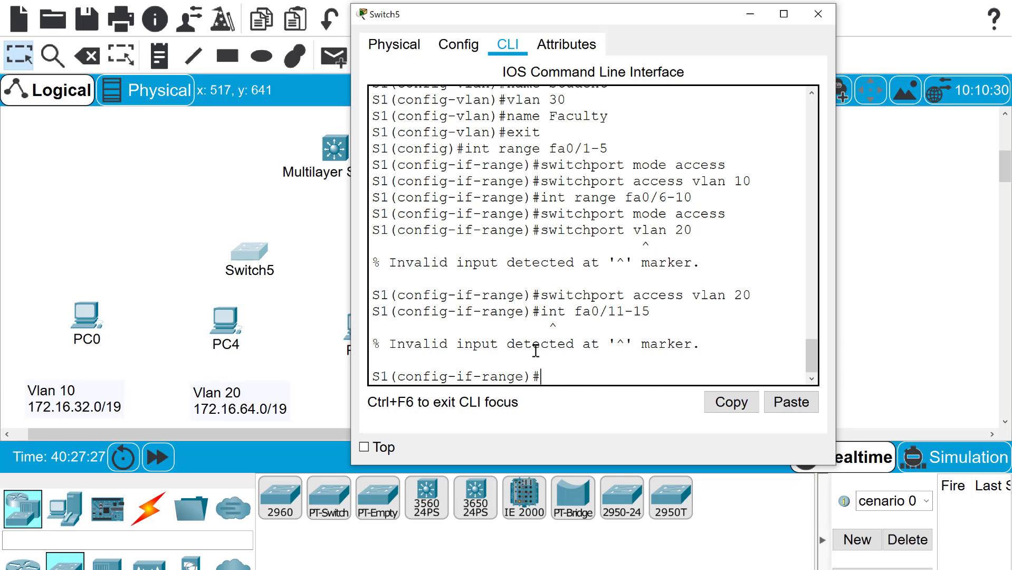
{"action": "key", "text": "Up"}
{"action": "key", "text": "Left"}
{"action": "key", "text": "Left"}
{"action": "key", "text": "Left"}
{"action": "key", "text": "Left"}
{"action": "key", "text": "Left"}
{"action": "key", "text": "Left"}
{"action": "key", "text": "Left"}
{"action": "key", "text": "Left"}
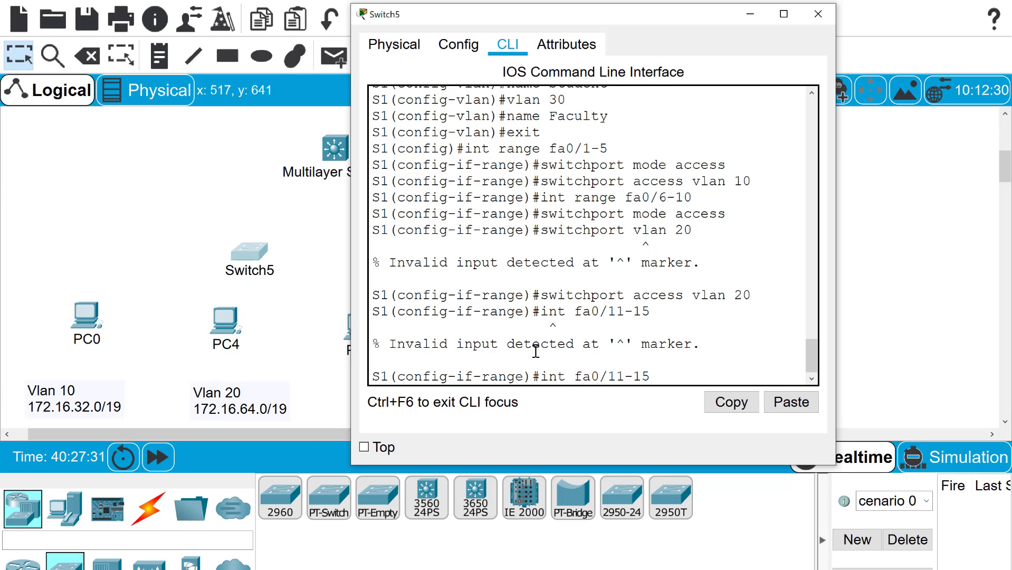
{"action": "type", "text": "ra "}
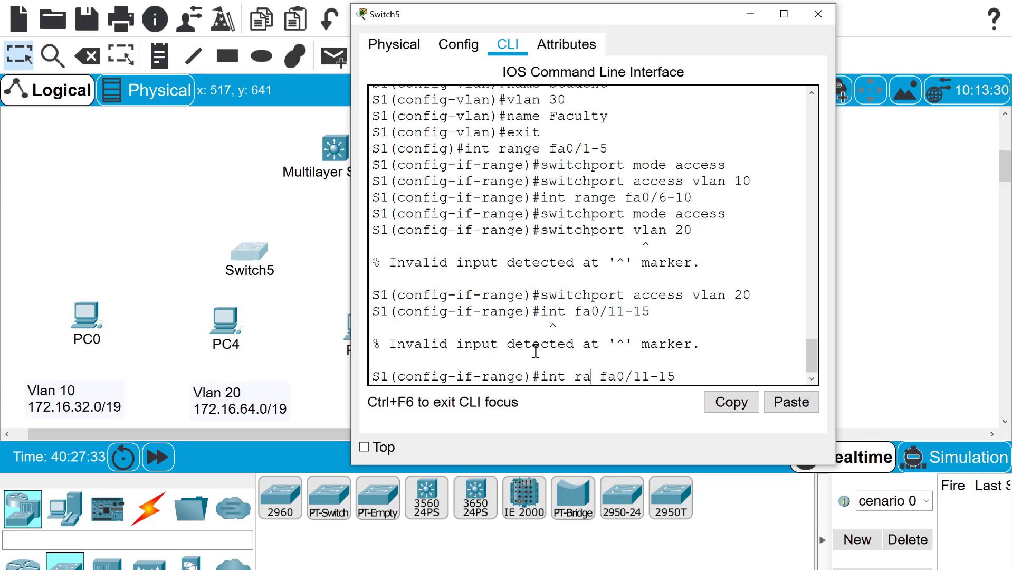
{"action": "type", "text": "nge"}
{"action": "key", "text": "Return"}
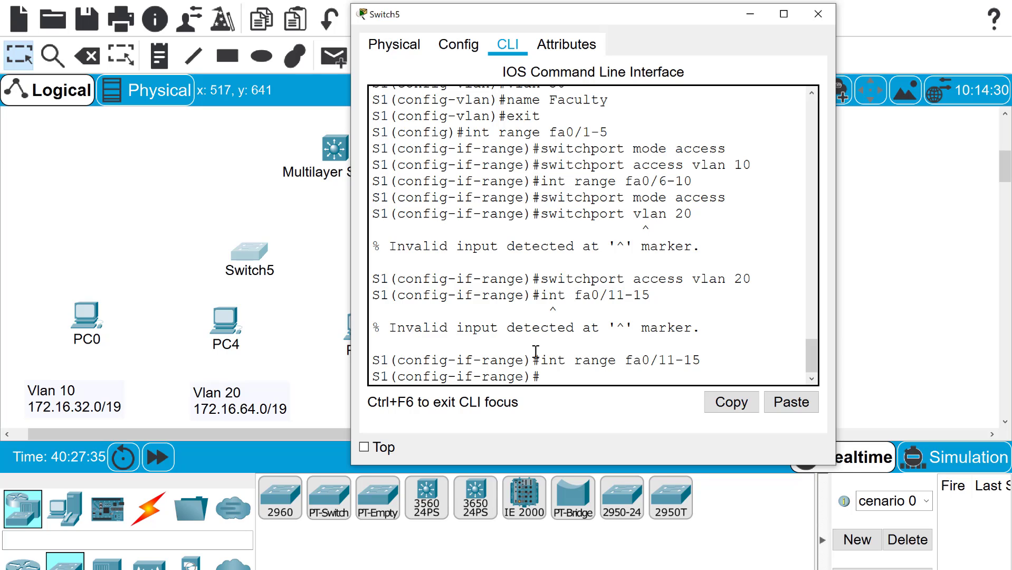
Set Fa0/11–15 to access mode and assign them to VLAN 30
{"action": "type", "text": "switchport mod"}
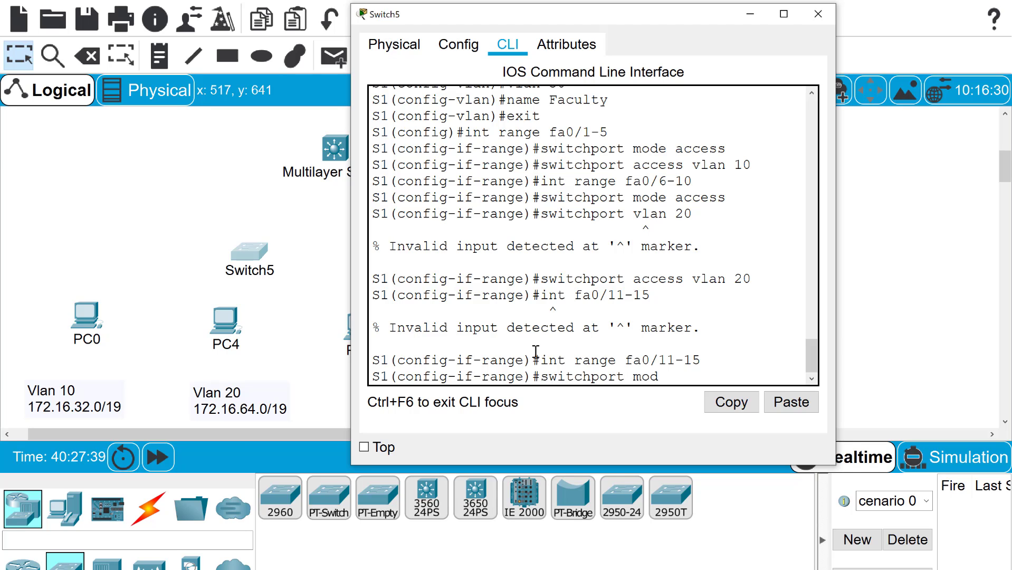
{"action": "type", "text": "e acess"}
{"action": "key", "text": "Return"}
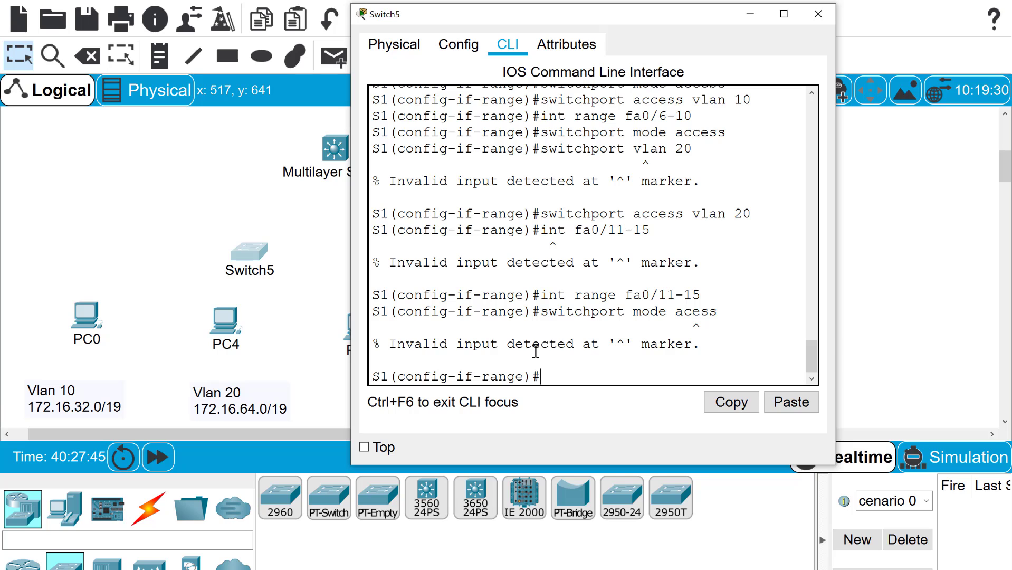
{"action": "type", "text": "witchpor"}
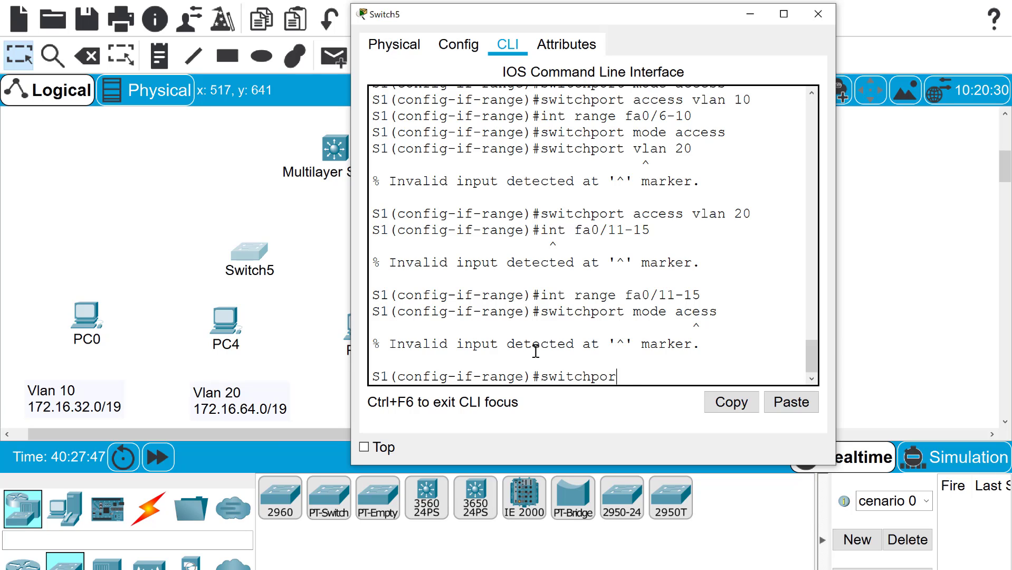
{"action": "type", "text": "t mode access"}
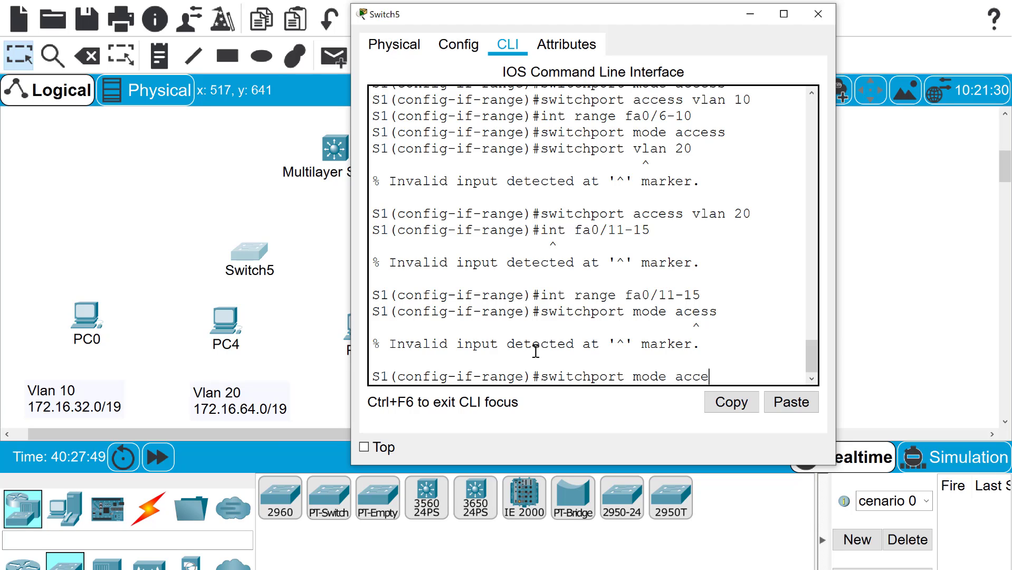
{"action": "key", "text": "Return"}
{"action": "type", "text": "swit"}
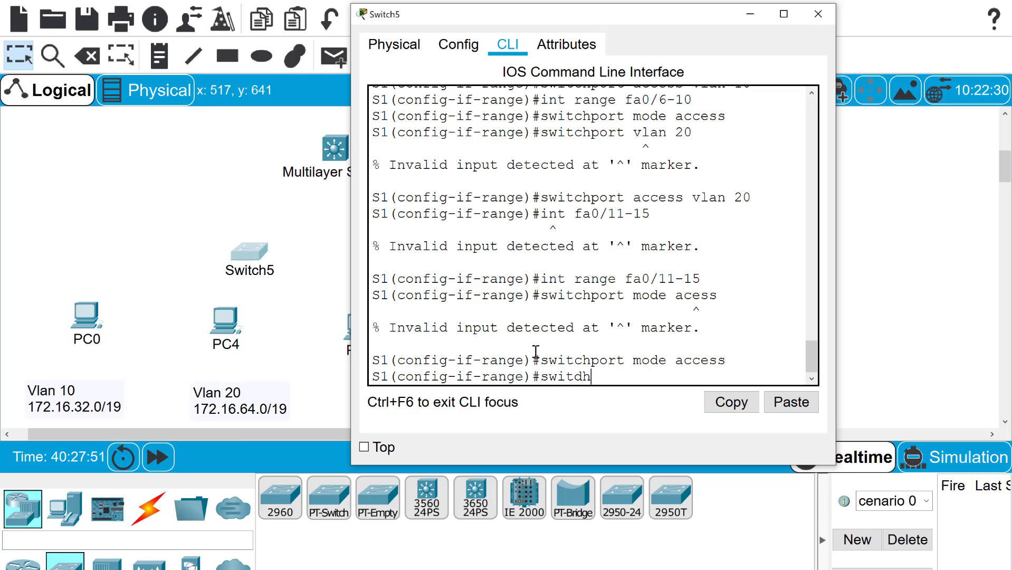
{"action": "type", "text": "chport access vlan"}
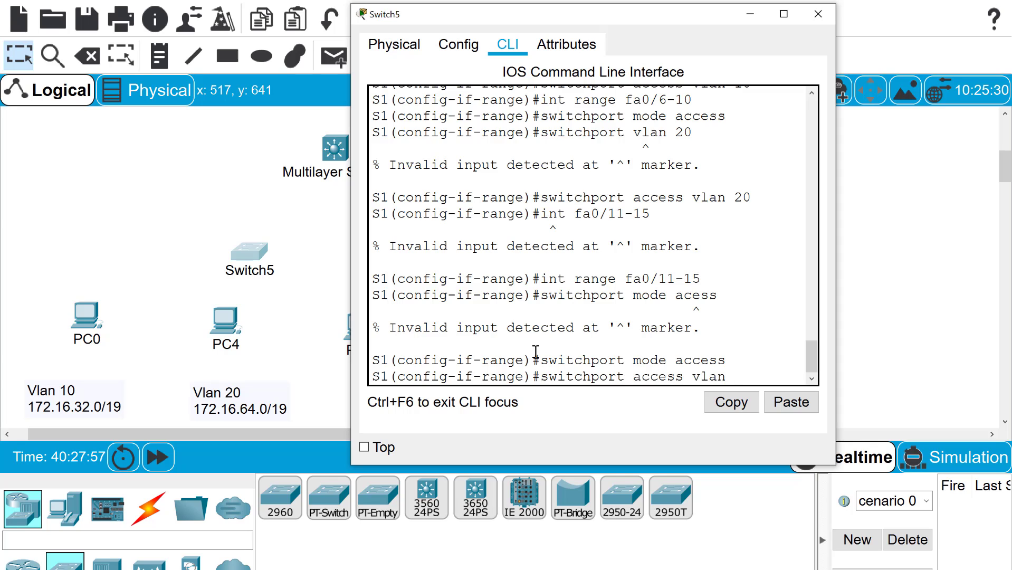
{"action": "type", "text": " 30"}
{"action": "key", "text": "Return"}
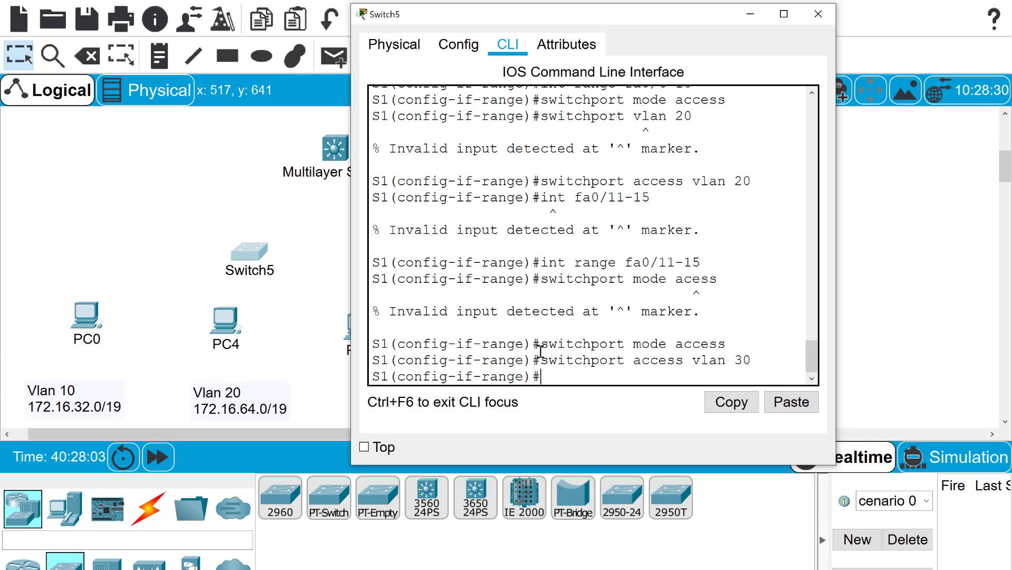
{"action": "type", "text": "ex"}
{"action": "key", "text": "BackSpace"}
{"action": "key", "text": "BackSpace"}
Exit the Fa0/11–15 range to the S1(config)# prompt and clear stray typed commands
{"action": "type", "text": "exit"}
{"action": "key", "text": "Return"}
{"action": "type", "text": "sw"}
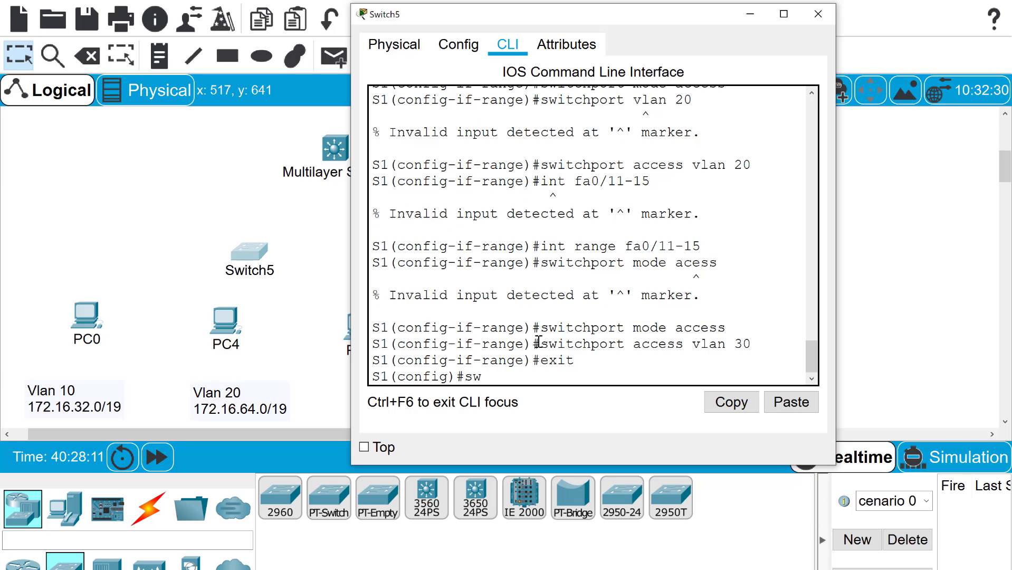
{"action": "key", "text": "BackSpace"}
{"action": "key", "text": "BackSpace"}
{"action": "type", "text": "int fa"}
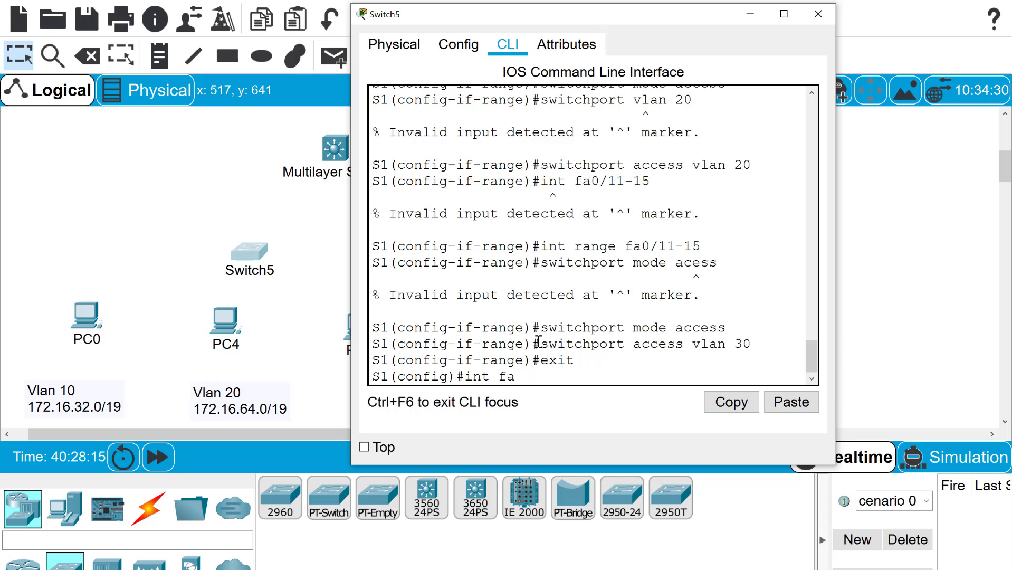
{"action": "type", "text": "/"}
{"action": "key", "text": "BackSpace"}
{"action": "key", "text": "BackSpace"}
{"action": "key", "text": "BackSpace"}
Display S1's detailed interface information with do sh int, then quit the paged output
{"action": "type", "text": "sh"}
{"action": "key", "text": "BackSpace"}
{"action": "key", "text": "BackSpace"}
{"action": "type", "text": "do sh i"}
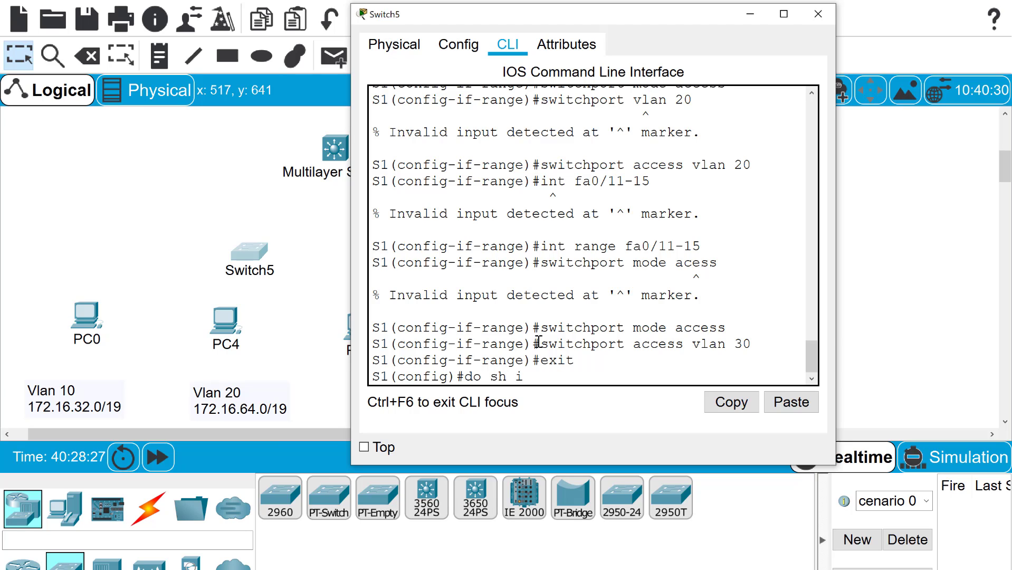
{"action": "type", "text": "nt"}
{"action": "key", "text": "Return"}
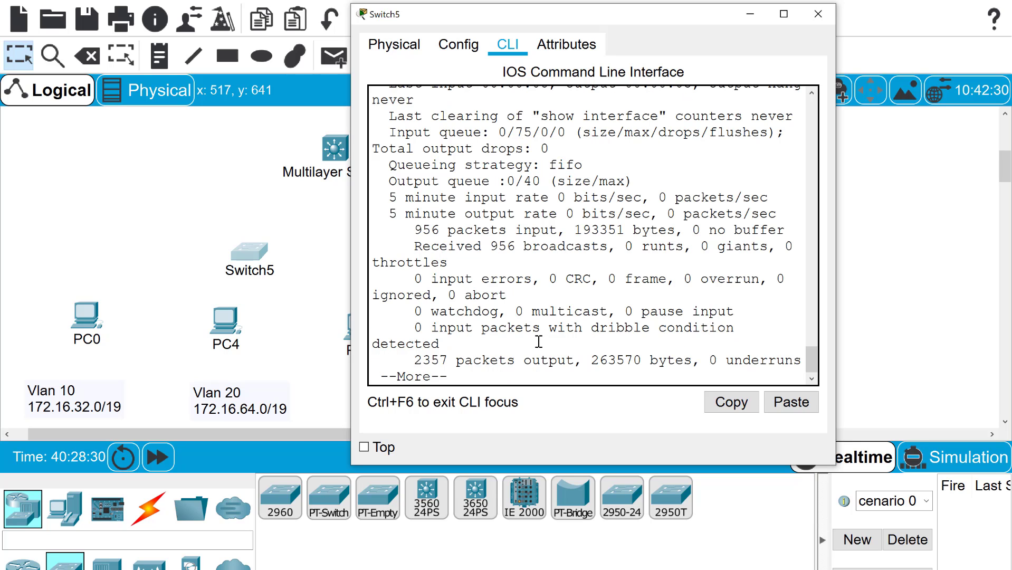
{"action": "key", "text": "q"}
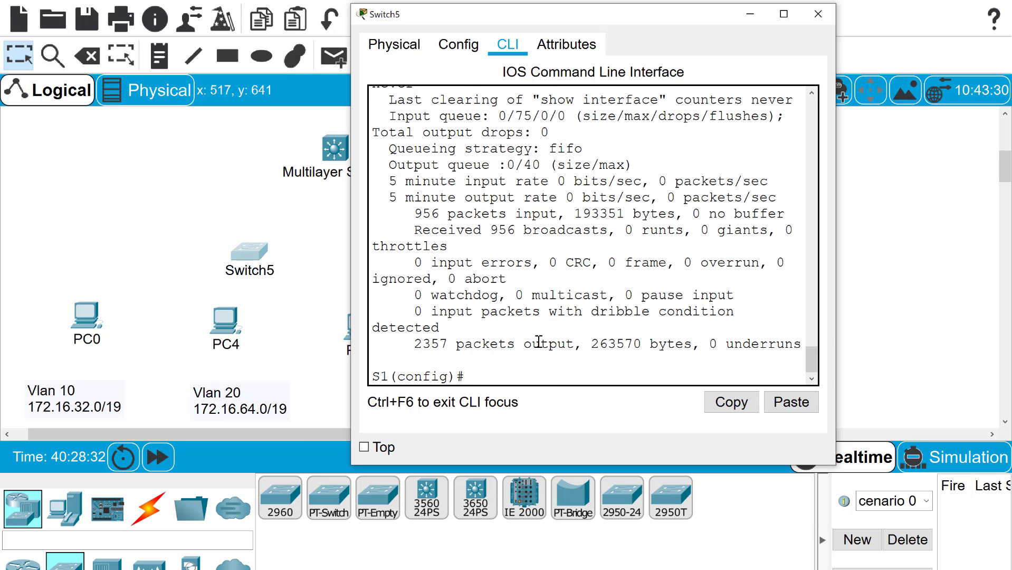
Show S1's brief IP interface summary through GigabitEthernet0/2 and Vlan1
{"action": "key", "text": "Up"}
{"action": "type", "text": "br"}
{"action": "key", "text": "Return"}
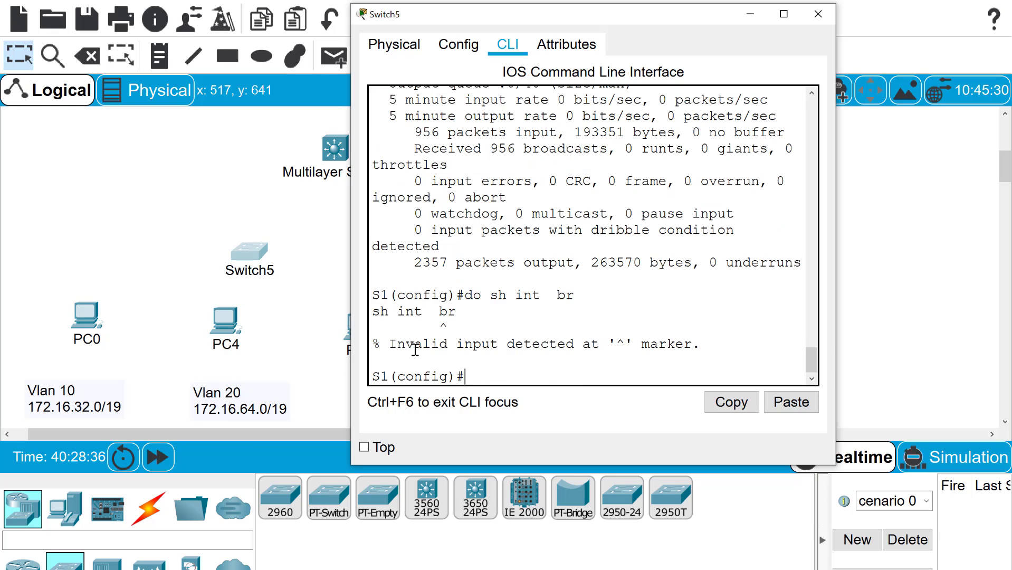
{"action": "type", "text": "do ship int br"}
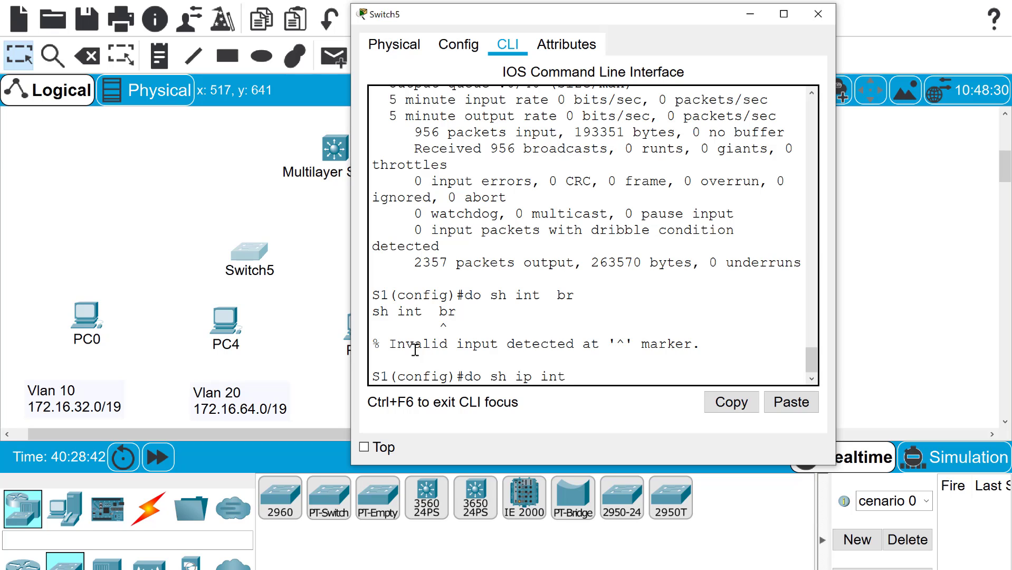
{"action": "key", "text": "Return"}
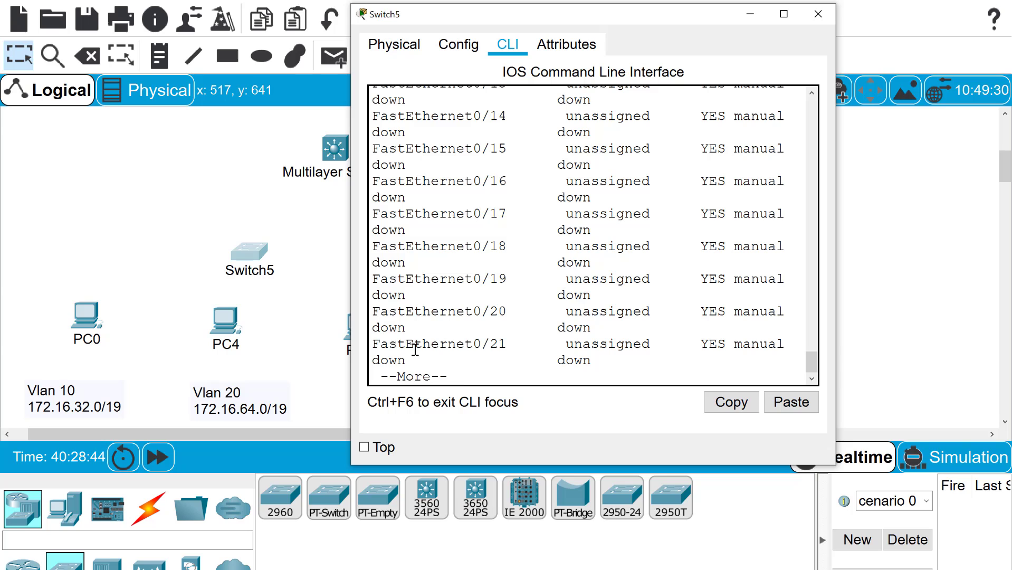
{"action": "key", "text": "space"}
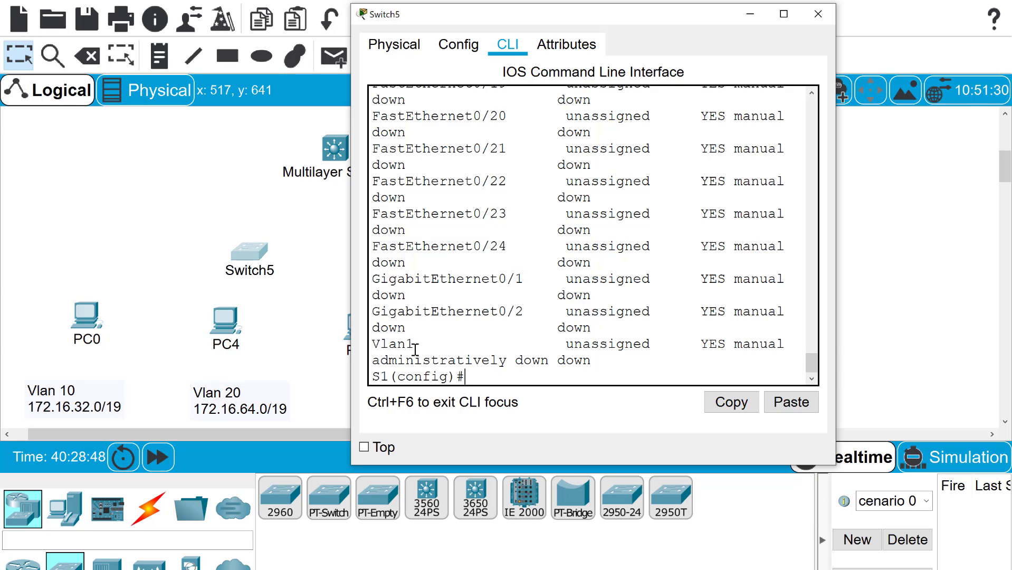
{"action": "type", "text": "int g0/2"}
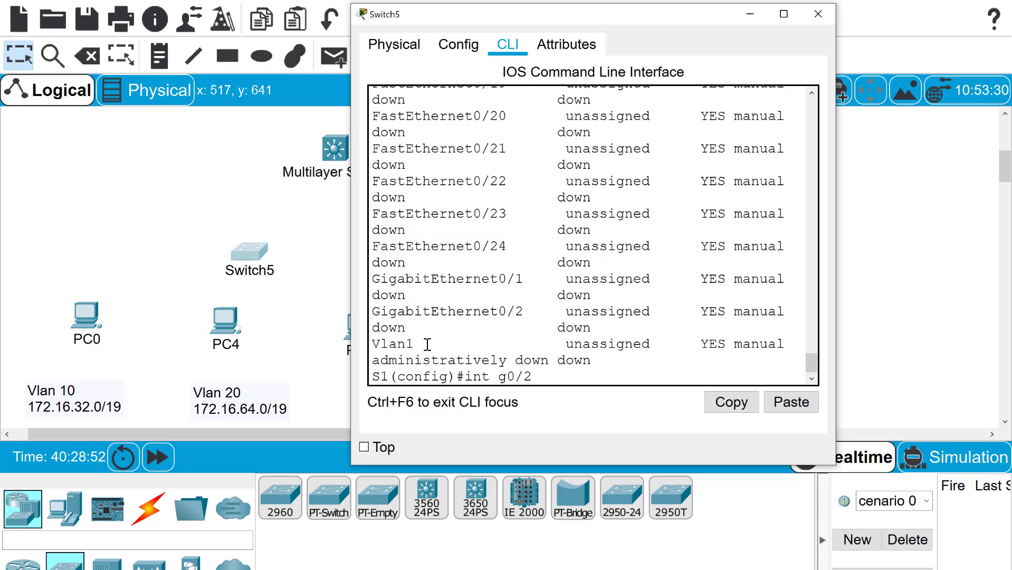
Set S1's GigabitEthernet0/2 to trunk mode with native VLAN 99, then return to global configuration
{"action": "key", "text": "Return"}
{"action": "type", "text": "switch"}
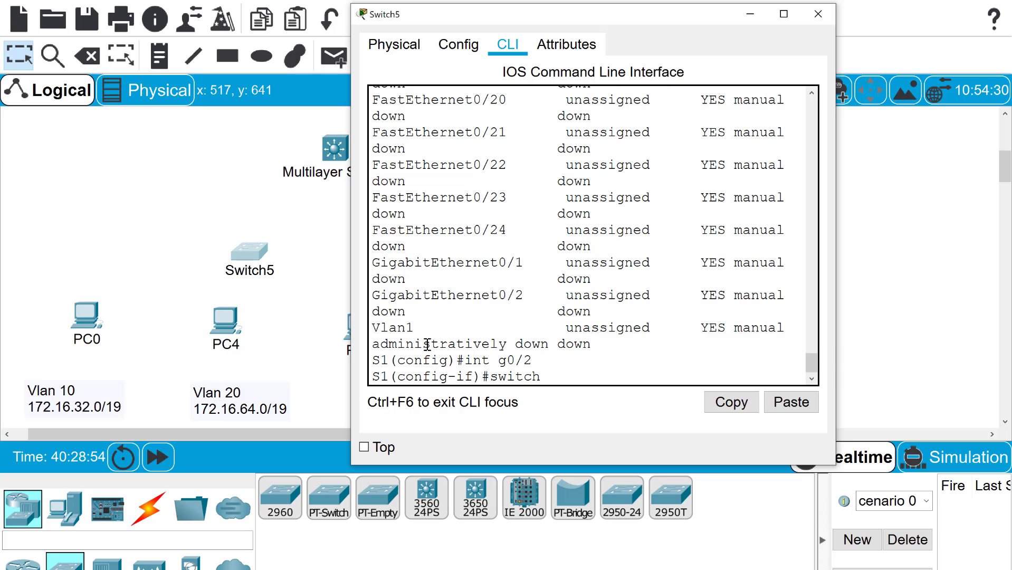
{"action": "type", "text": "port mode trunk"}
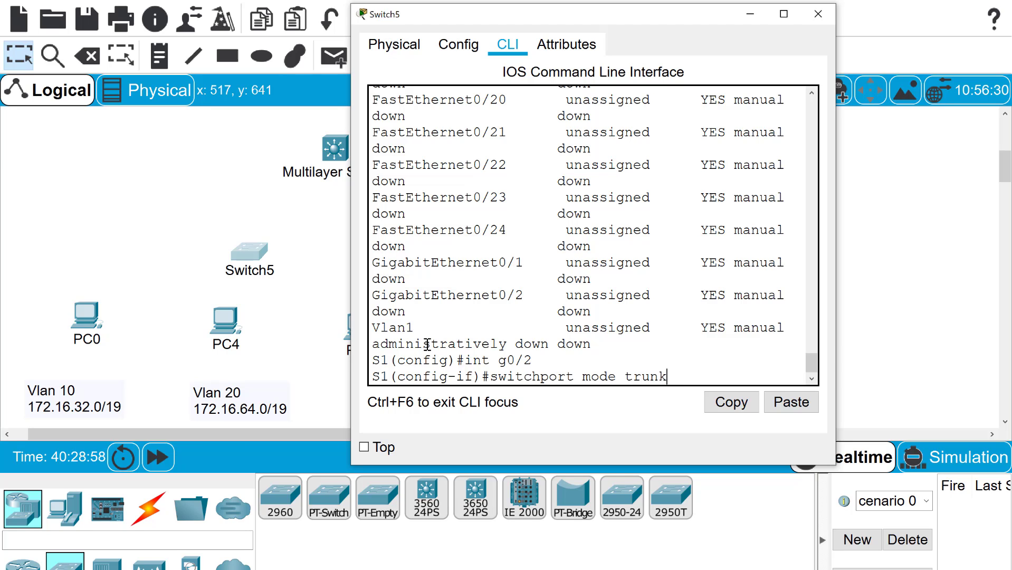
{"action": "key", "text": "Return"}
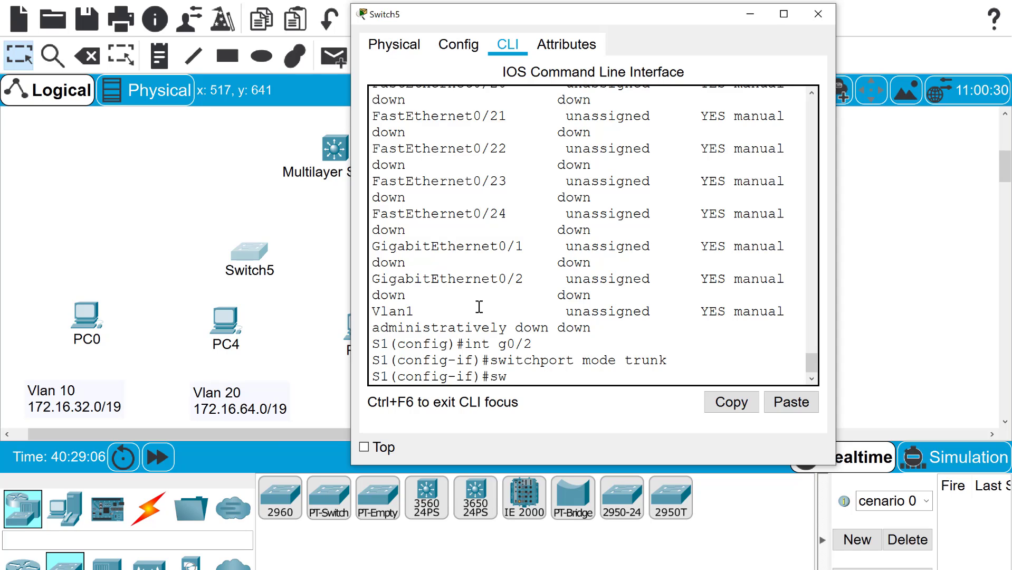
{"action": "type", "text": "itchport trunk na"}
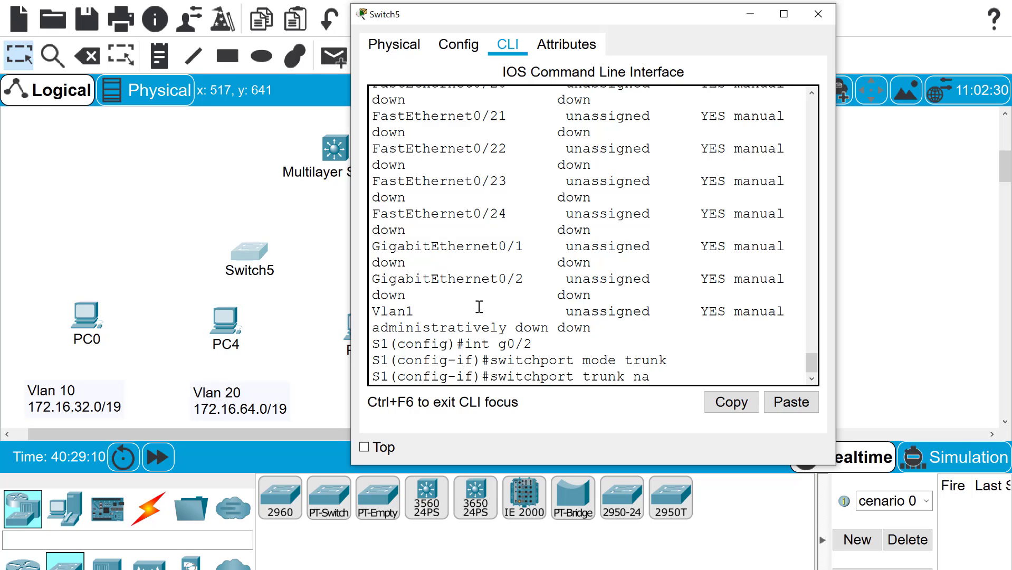
{"action": "type", "text": "tive vlan 99"}
{"action": "key", "text": "Return"}
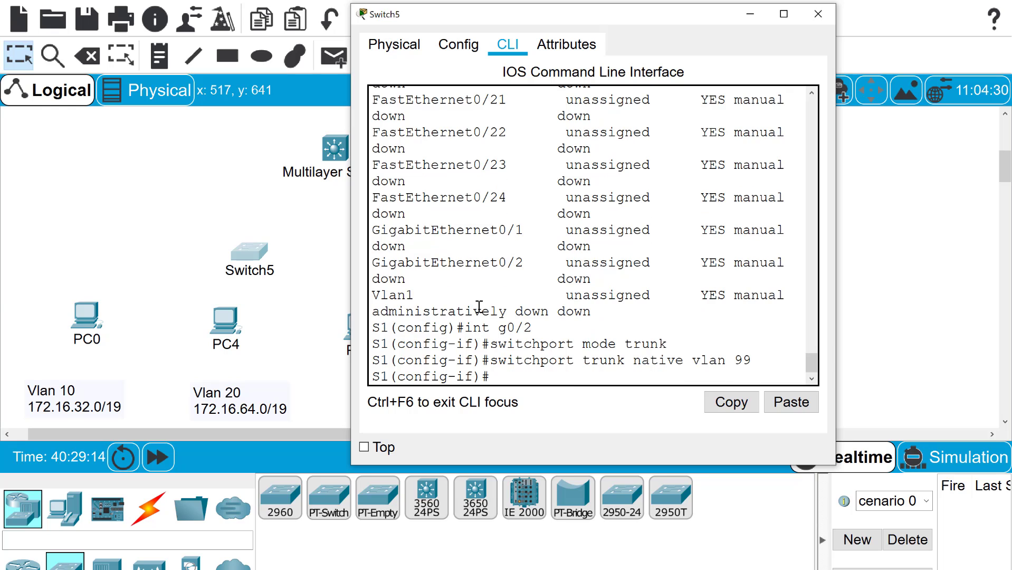
{"action": "type", "text": "exit"}
{"action": "key", "text": "Return"}
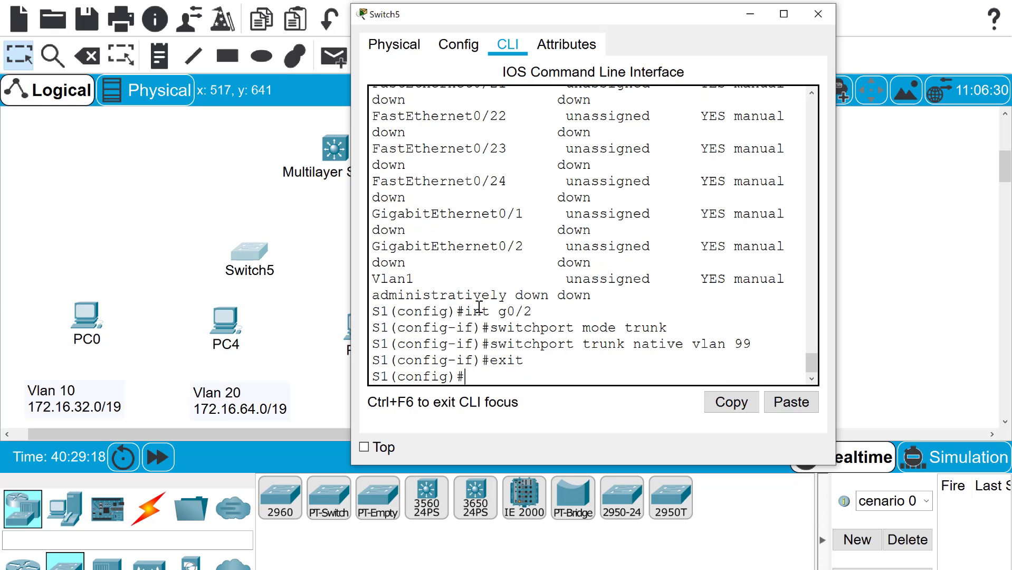
{"action": "type", "text": "vlan 099"}
Create VLAN 99 on S1, correcting the mistyped VLAN number
{"action": "key", "text": "BackSpace"}
{"action": "key", "text": "BackSpace"}
{"action": "key", "text": "BackSpace"}
{"action": "type", "text": "999"}
{"action": "key", "text": "BackSpace"}
{"action": "key", "text": "Return"}
Assign interface Vlan 99 the address 192.168.99.1 255.255.255.0 and end configuration
{"action": "type", "text": "ig-vlan)#i"}
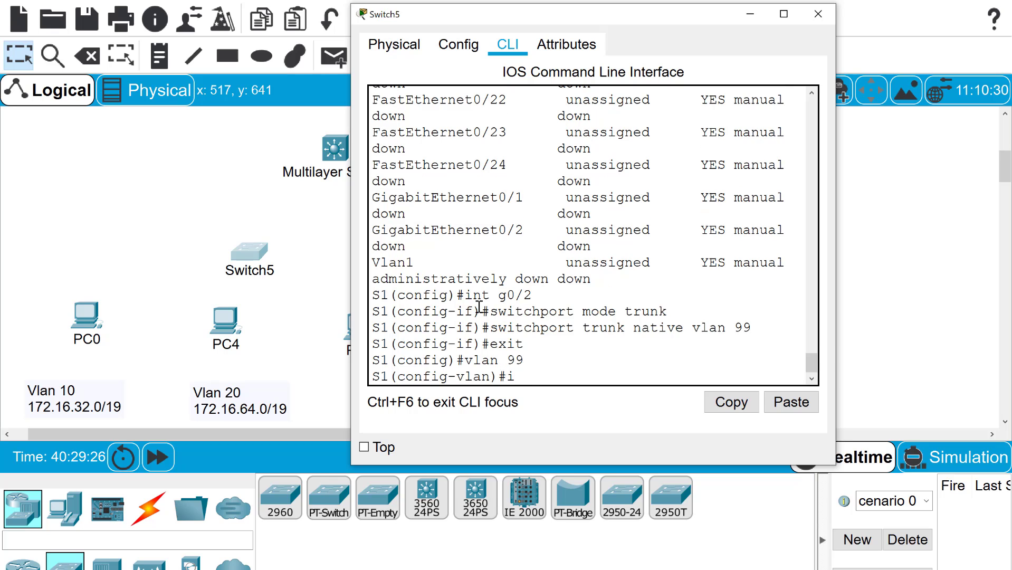
{"action": "type", "text": "nt vla"}
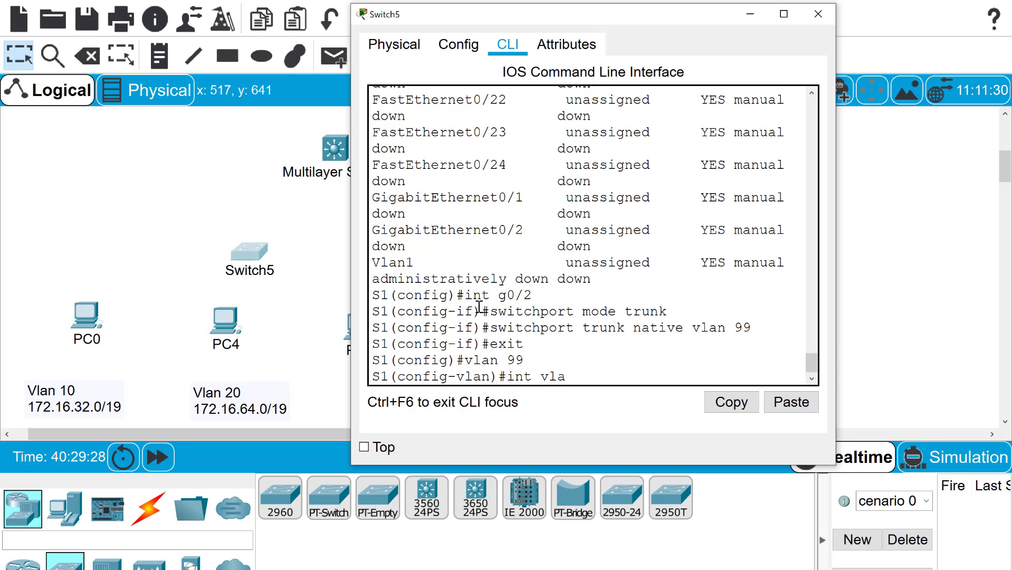
{"action": "type", "text": "n "}
{"action": "type", "text": "99"}
{"action": "key", "text": "BackSpace"}
{"action": "key", "text": "BackSpace"}
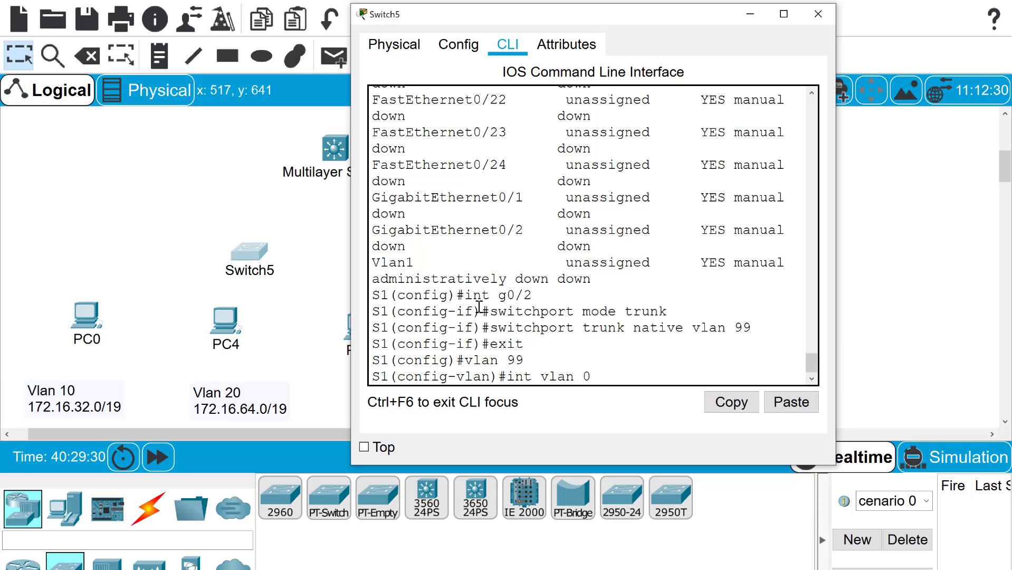
{"action": "type", "text": "99"}
{"action": "key", "text": "Return"}
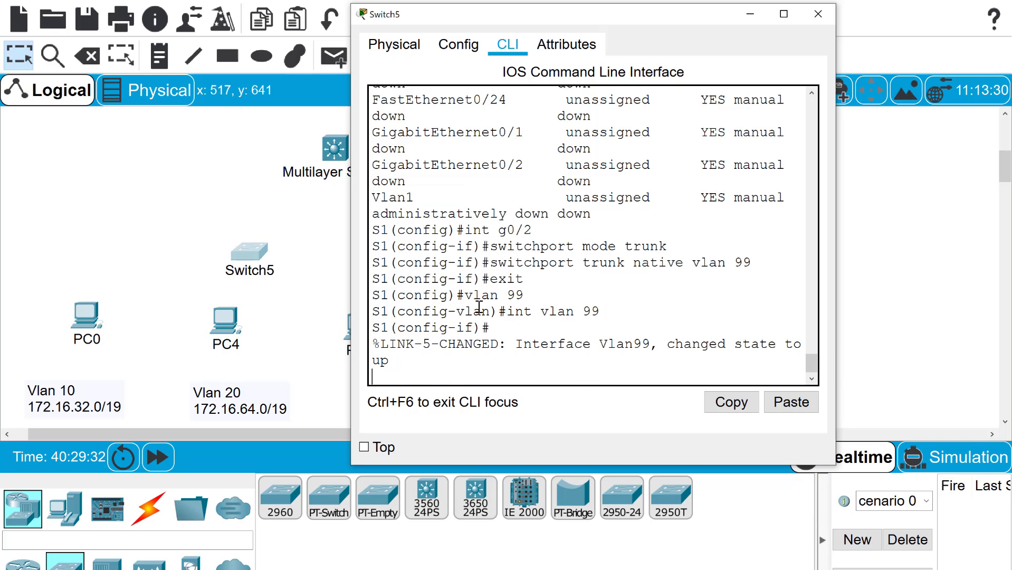
{"action": "key", "text": "Return"}
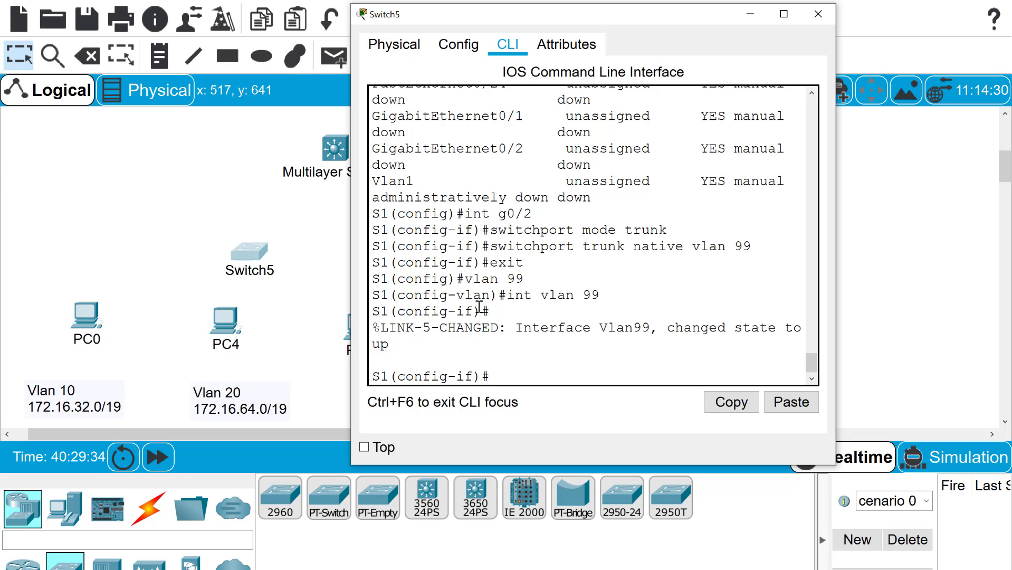
{"action": "type", "text": "ip add 192.1"}
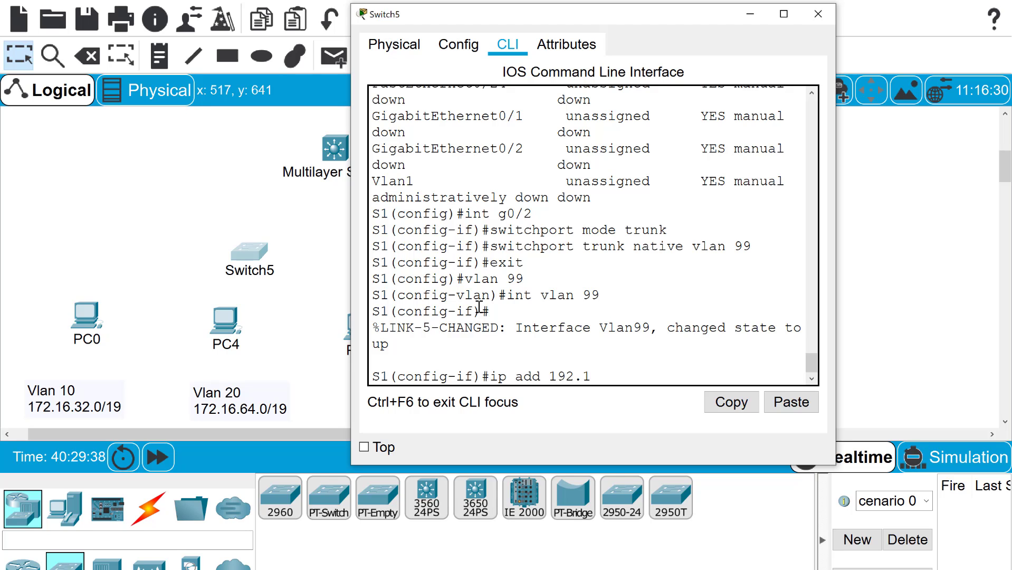
{"action": "type", "text": "68.99.1 255.25"}
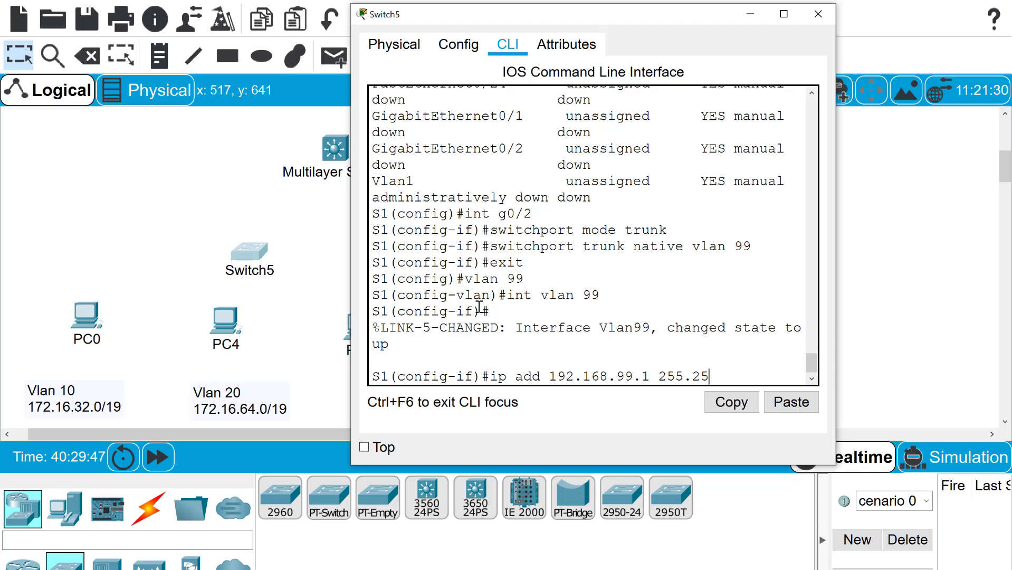
{"action": "type", "text": "5.255.0"}
{"action": "key", "text": "Return"}
{"action": "type", "text": "end"}
{"action": "key", "text": "Return"}
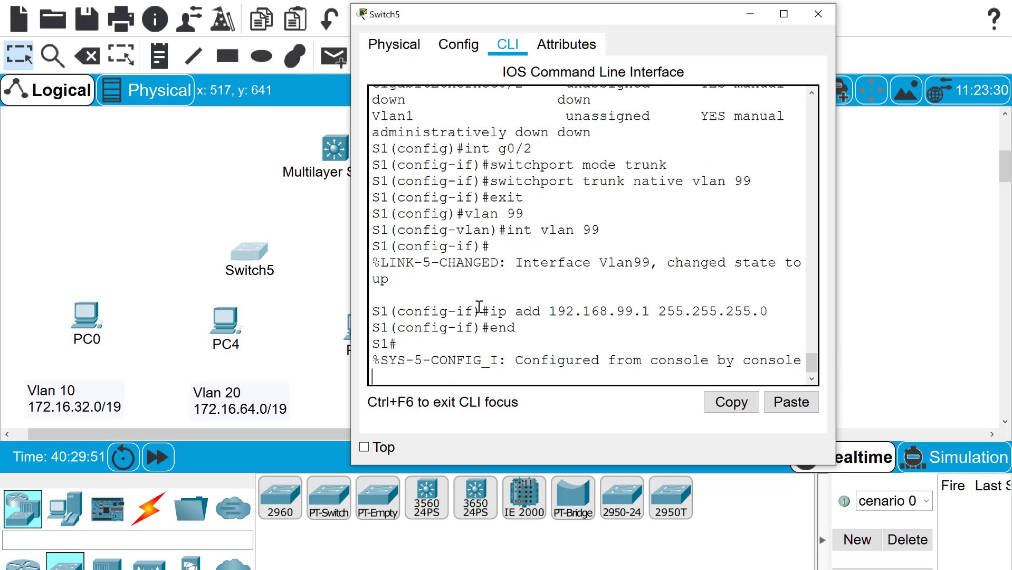
{"action": "key", "text": "Return"}
{"action": "type", "text": "sh "}
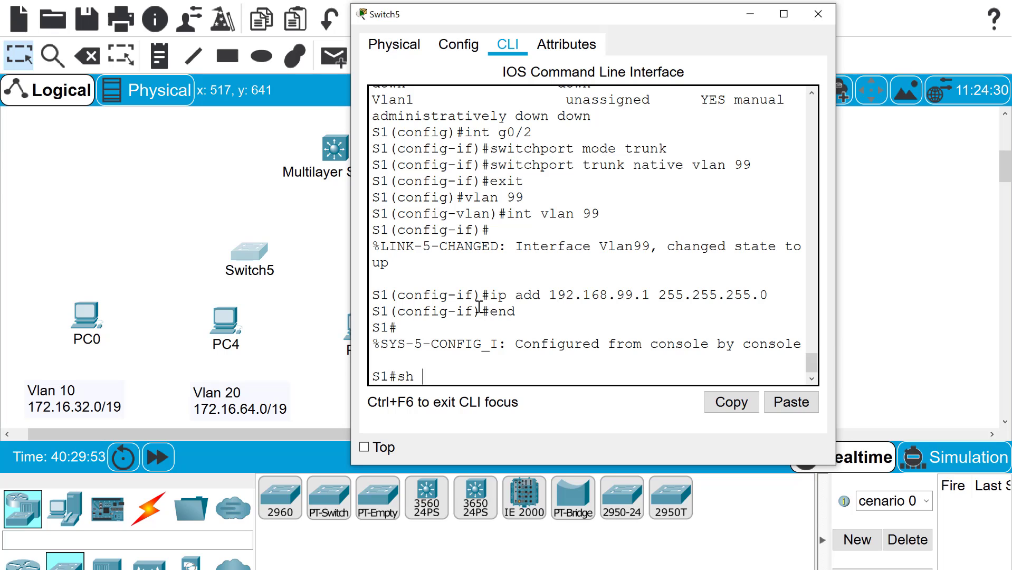
{"action": "type", "text": "vlan br"}
Check S1's VLAN list, trunk status and running configuration with sh vlan br, sh int trun and sh run
{"action": "key", "text": "Return"}
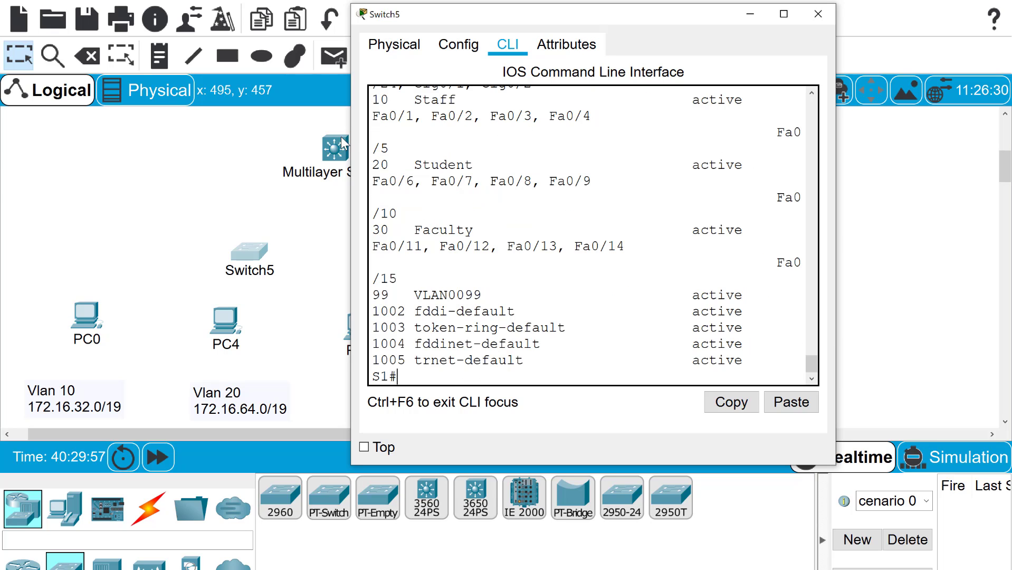
{"action": "left_click_drag", "start_coordinate": [351, 138], "coordinate": [88, 162]}
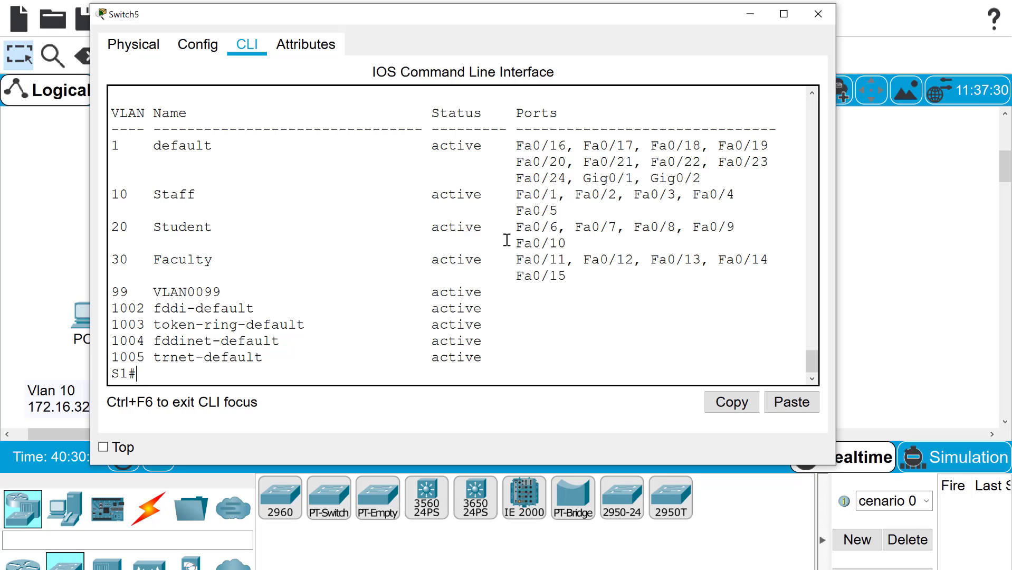
{"action": "type", "text": "sh int trun"}
{"action": "key", "text": "Return"}
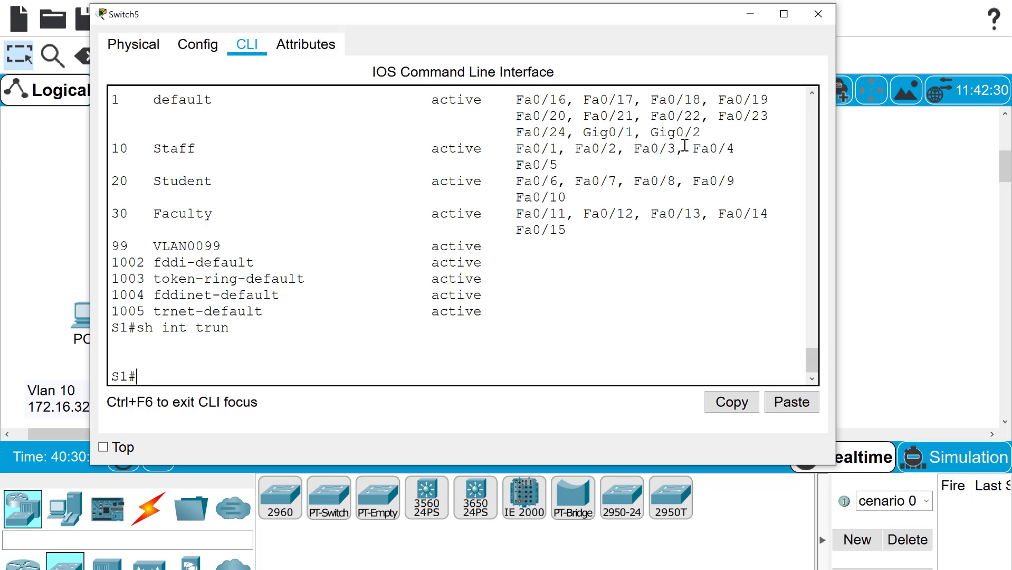
{"action": "left_click_drag", "start_coordinate": [698, 136], "coordinate": [664, 139]}
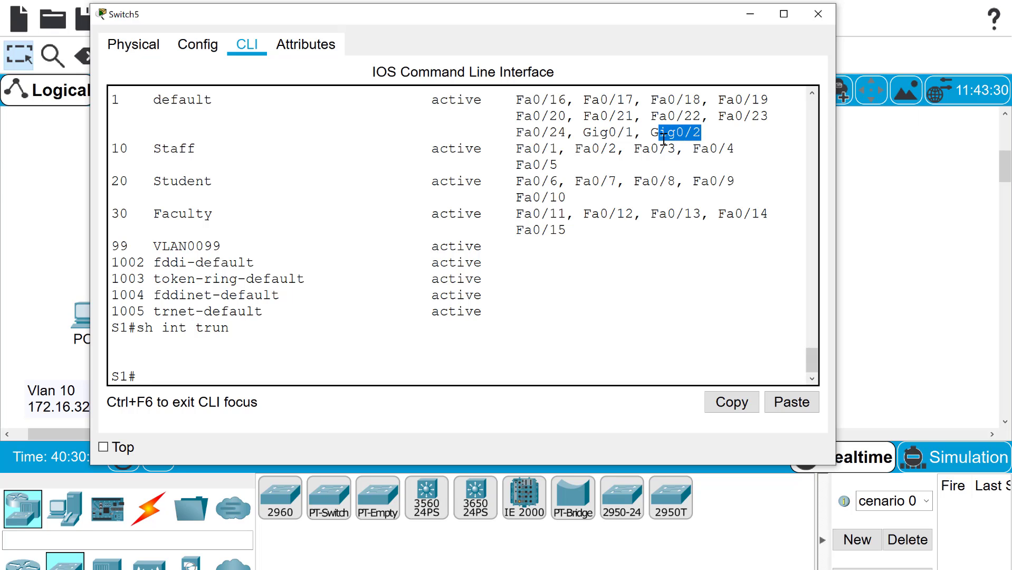
{"action": "type", "text": "sh run"}
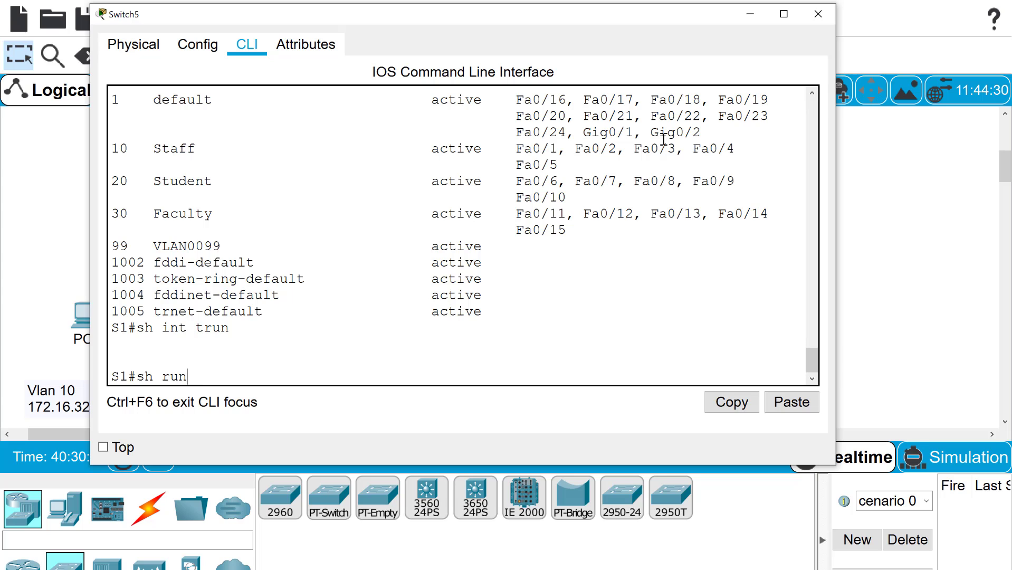
{"action": "key", "text": "Return"}
{"action": "key", "text": "space"}
{"action": "key", "text": "space"}
{"action": "key", "text": "space"}
{"action": "key", "text": "space"}
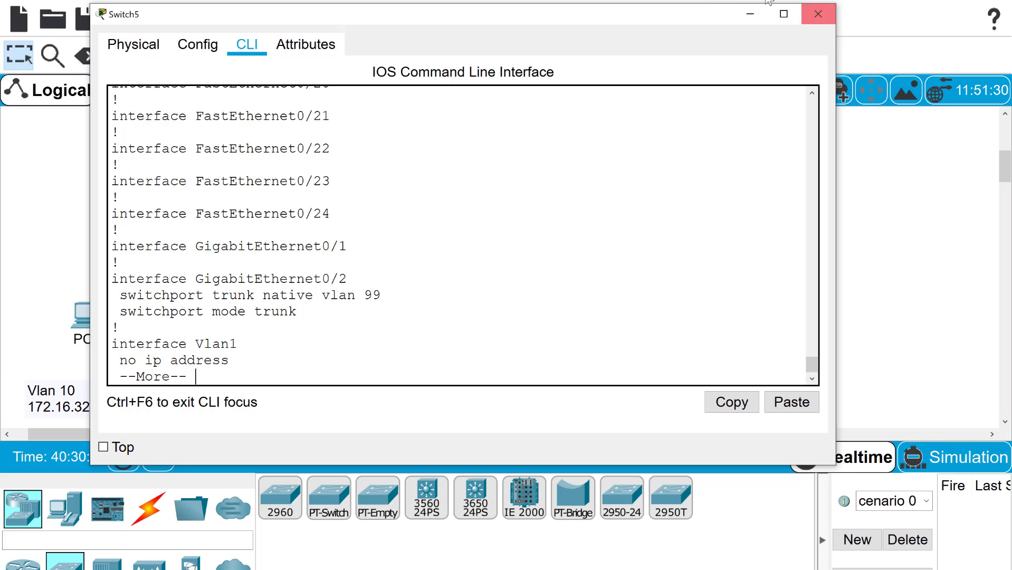
Cable PC0's and PC4's FastEthernet0 ports to Switch5 with copper straight-through cables
{"action": "left_click", "coordinate": [818, 14]}
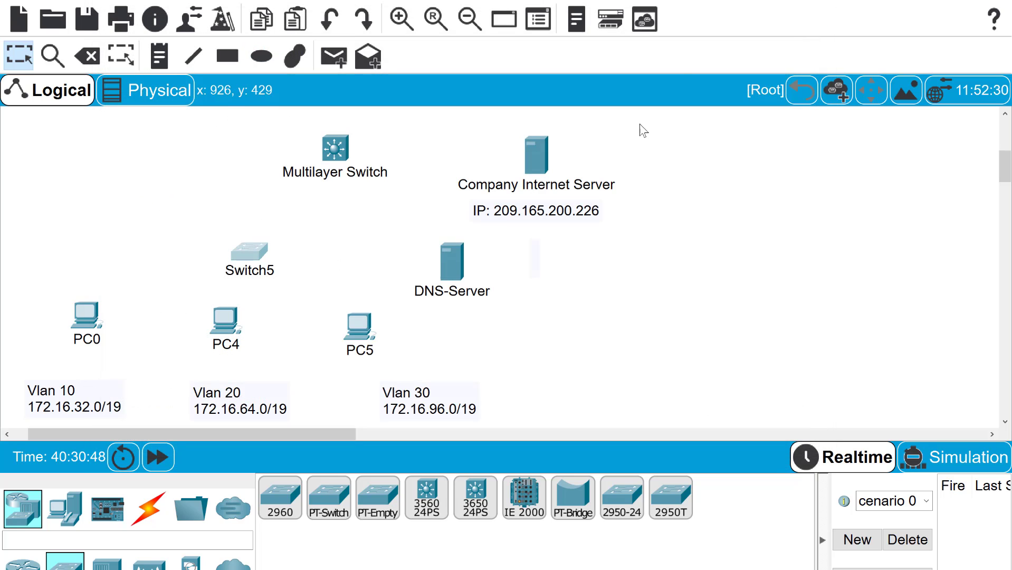
{"action": "left_click", "coordinate": [148, 509]}
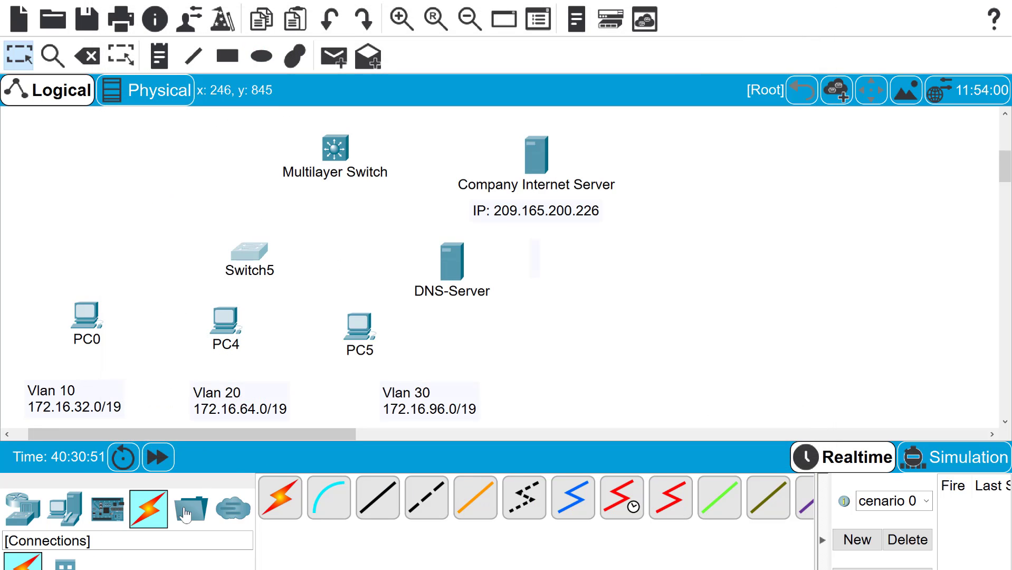
{"action": "left_click", "coordinate": [377, 497]}
{"action": "left_click", "coordinate": [97, 328]}
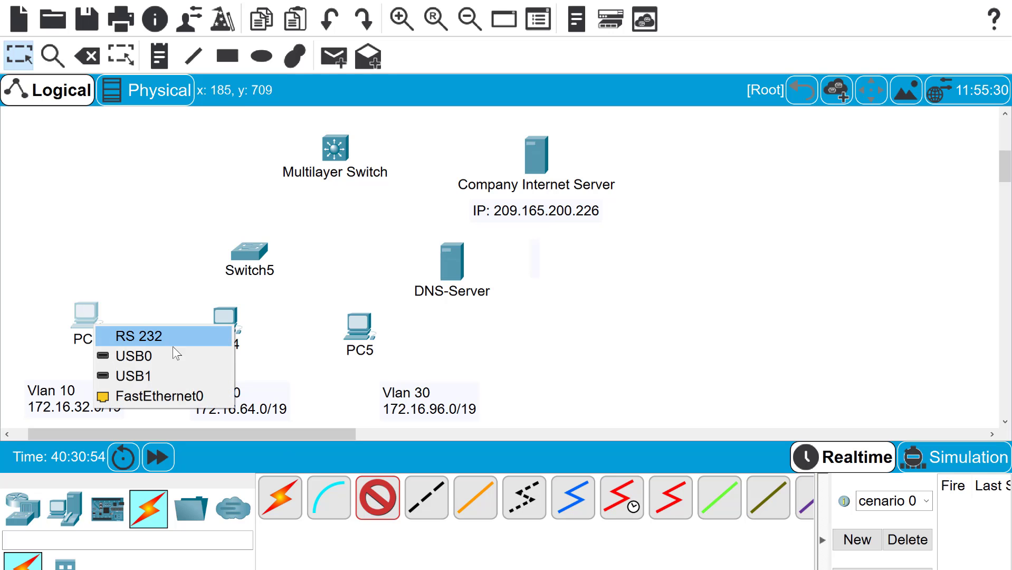
{"action": "left_click", "coordinate": [163, 393]}
{"action": "left_click", "coordinate": [251, 257]}
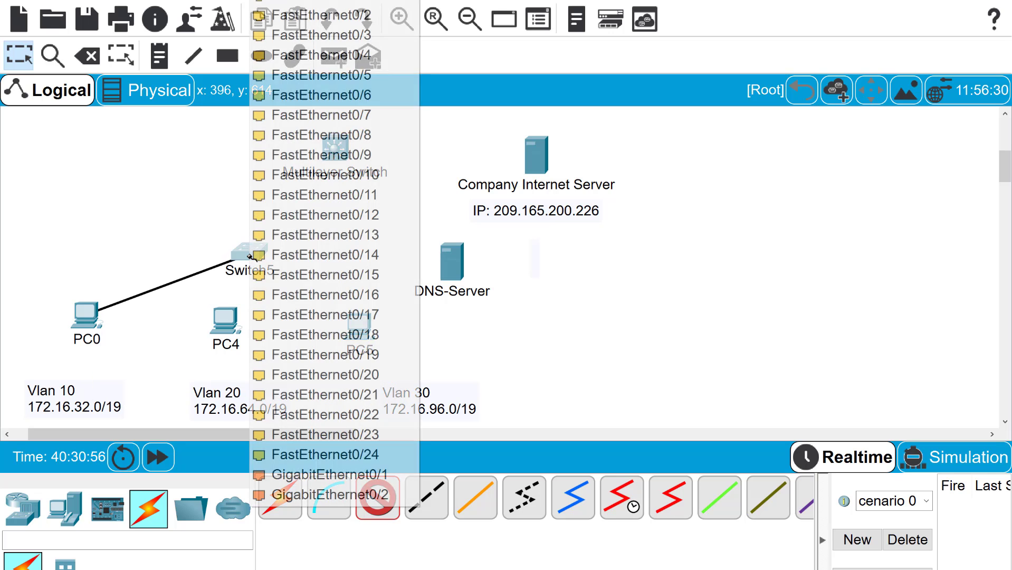
{"action": "left_click", "coordinate": [288, 3]}
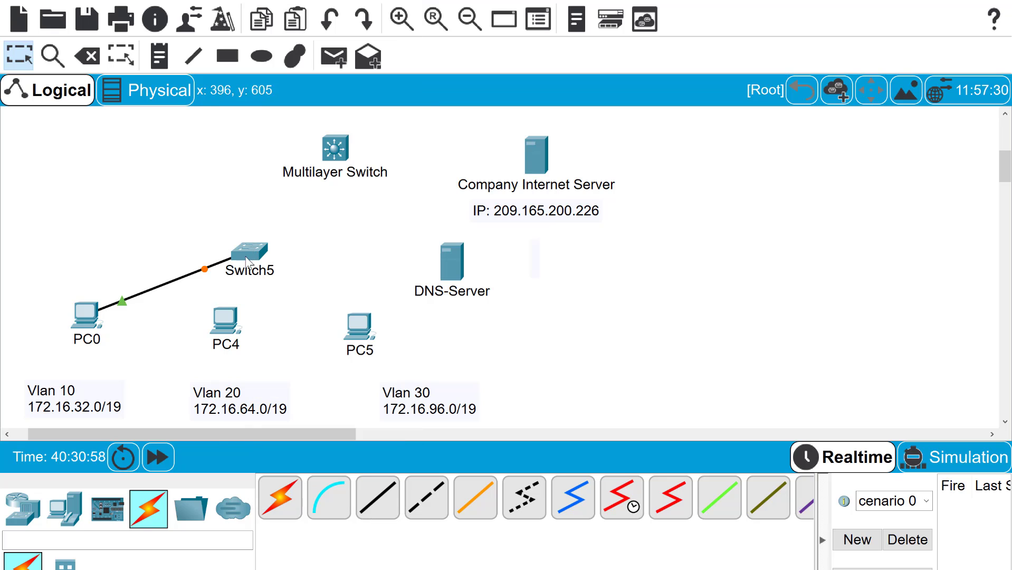
{"action": "left_click", "coordinate": [372, 488]}
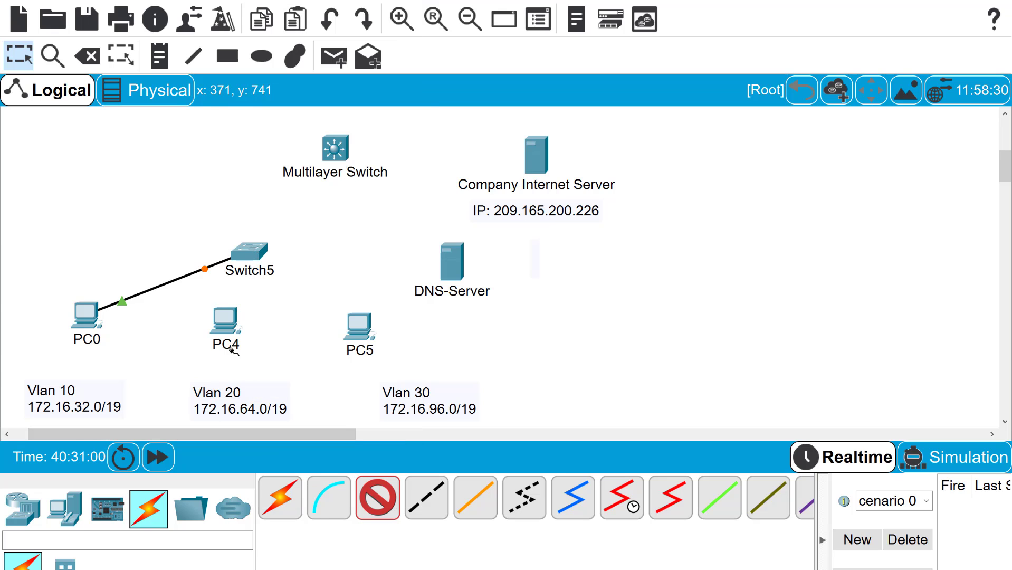
{"action": "left_click", "coordinate": [226, 338]}
{"action": "left_click", "coordinate": [288, 414]}
{"action": "left_click", "coordinate": [251, 255]}
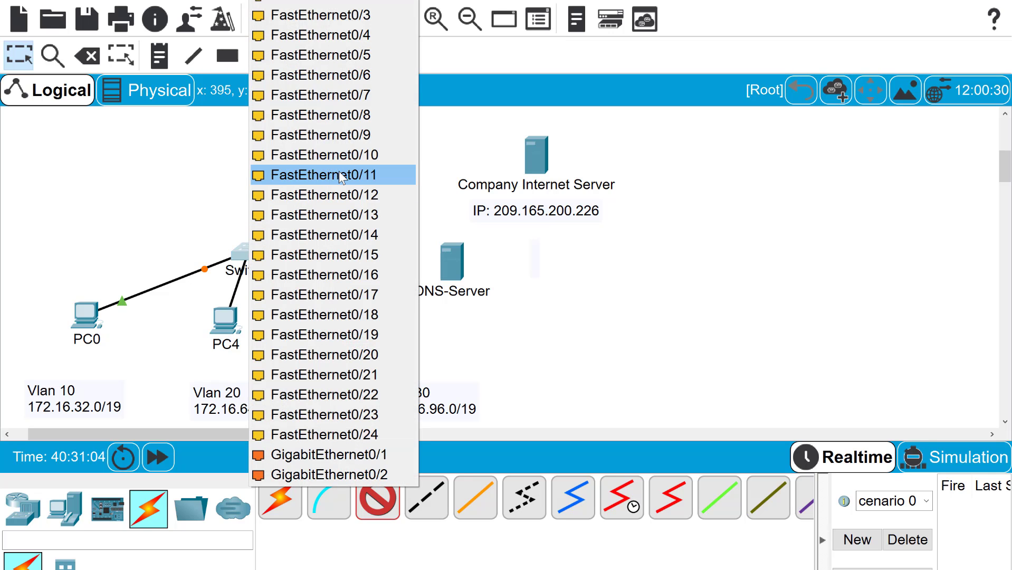
{"action": "left_click", "coordinate": [335, 75]}
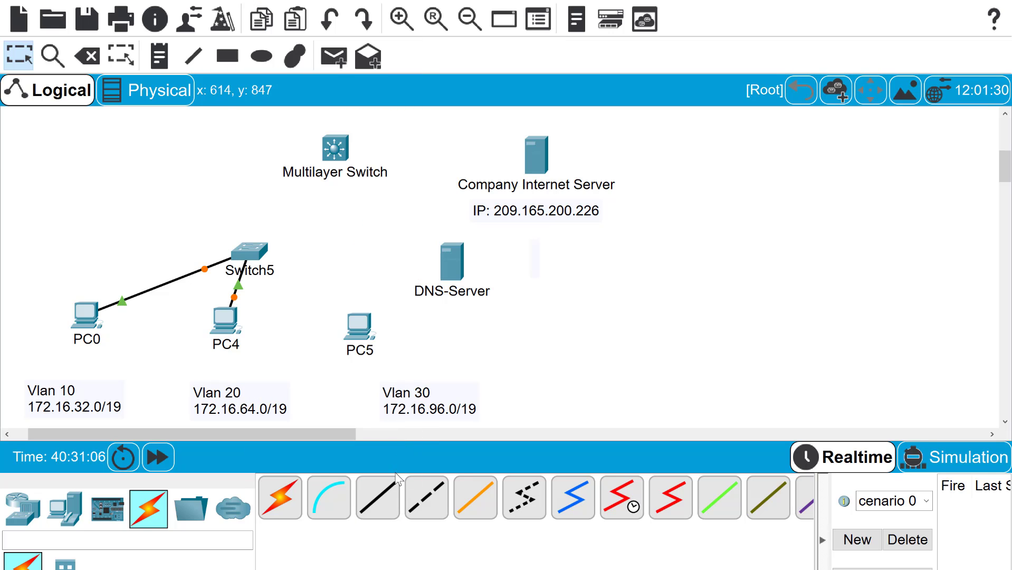
Connect PC5's FastEthernet0 to Switch5 with a copper straight-through cable
{"action": "left_click", "coordinate": [378, 498]}
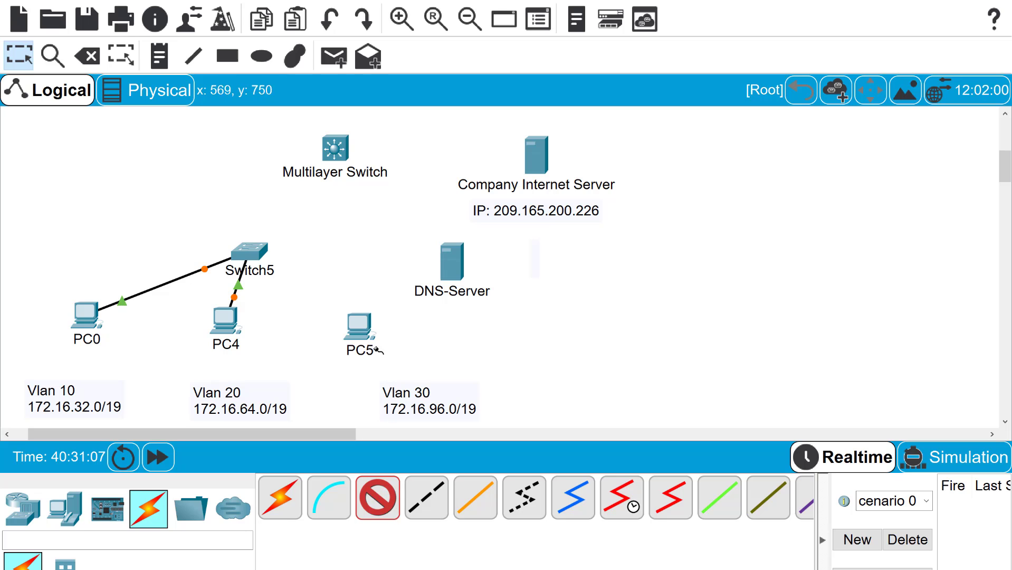
{"action": "left_click", "coordinate": [362, 334]}
{"action": "left_click", "coordinate": [401, 402]}
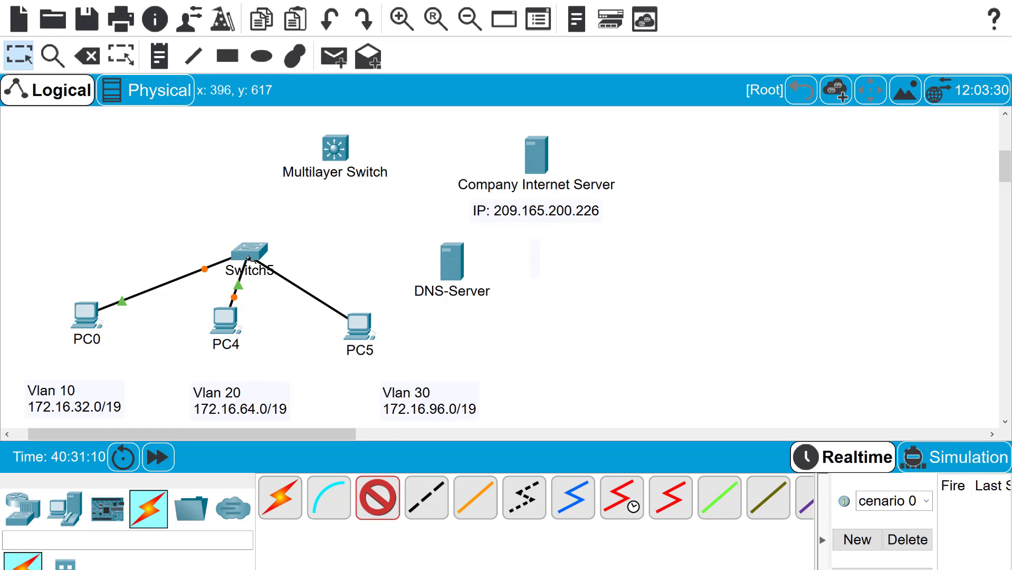
{"action": "left_click", "coordinate": [247, 257]}
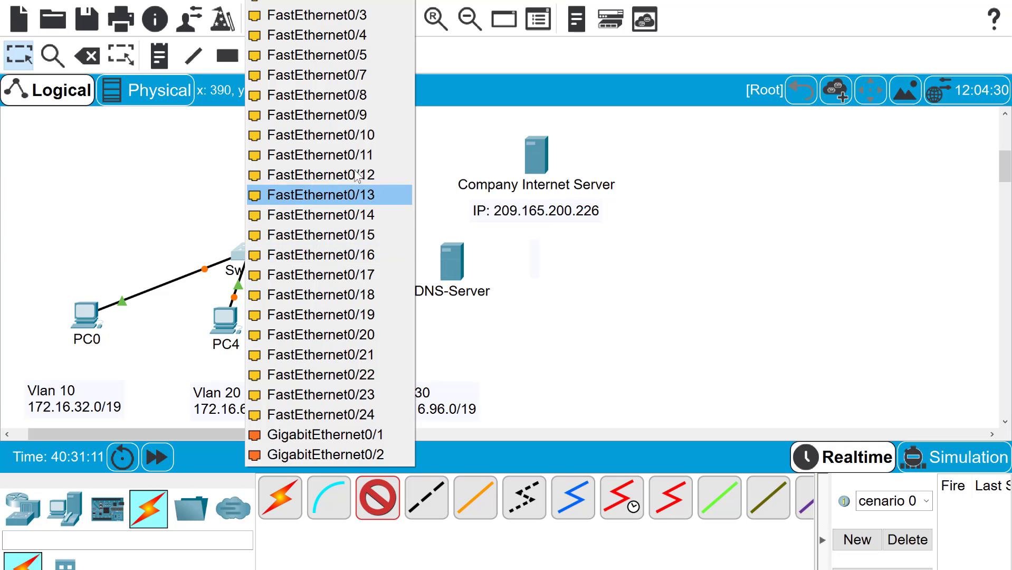
{"action": "left_click", "coordinate": [354, 155]}
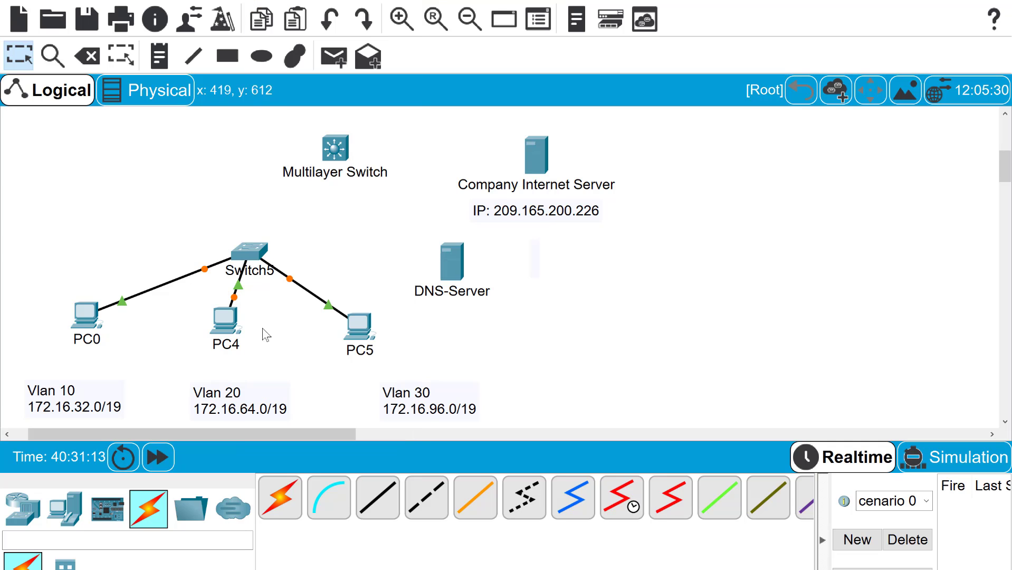
Link Switch5's GigabitEthernet0/2 to the Multilayer Switch's GigabitEthernet1/0/1
{"action": "left_click", "coordinate": [378, 496]}
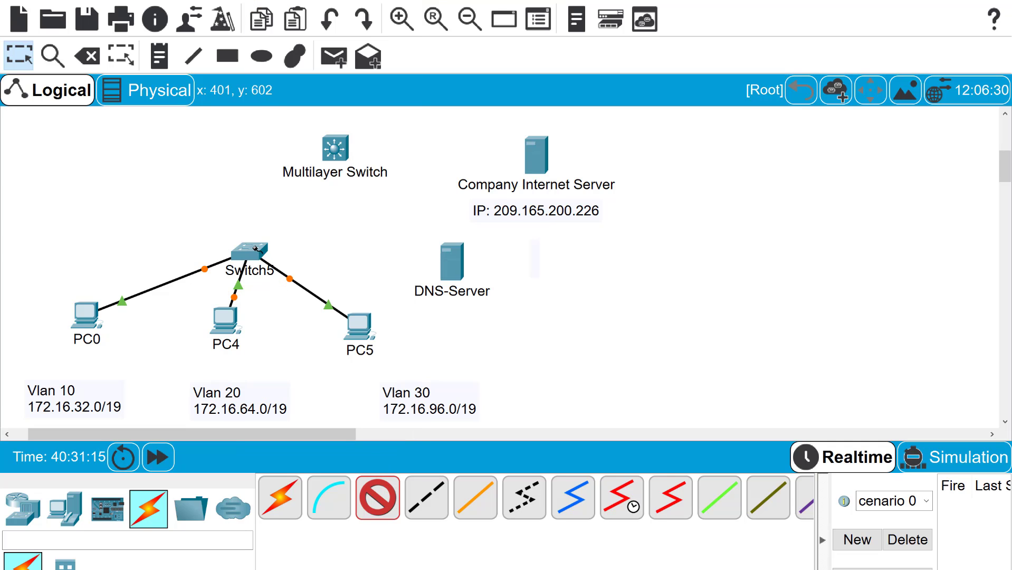
{"action": "left_click", "coordinate": [256, 248]}
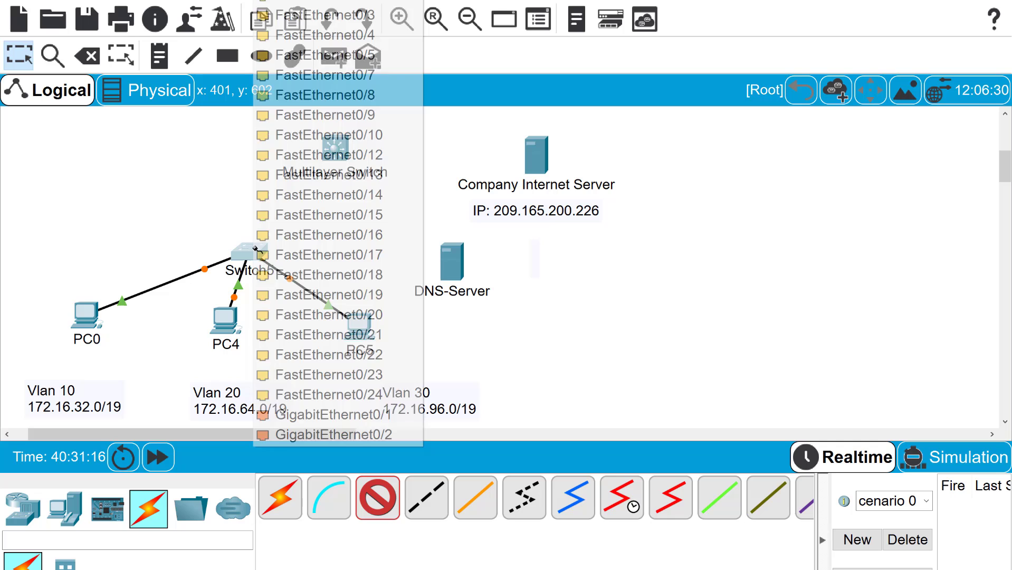
{"action": "left_click", "coordinate": [360, 434]}
{"action": "left_click", "coordinate": [330, 150]}
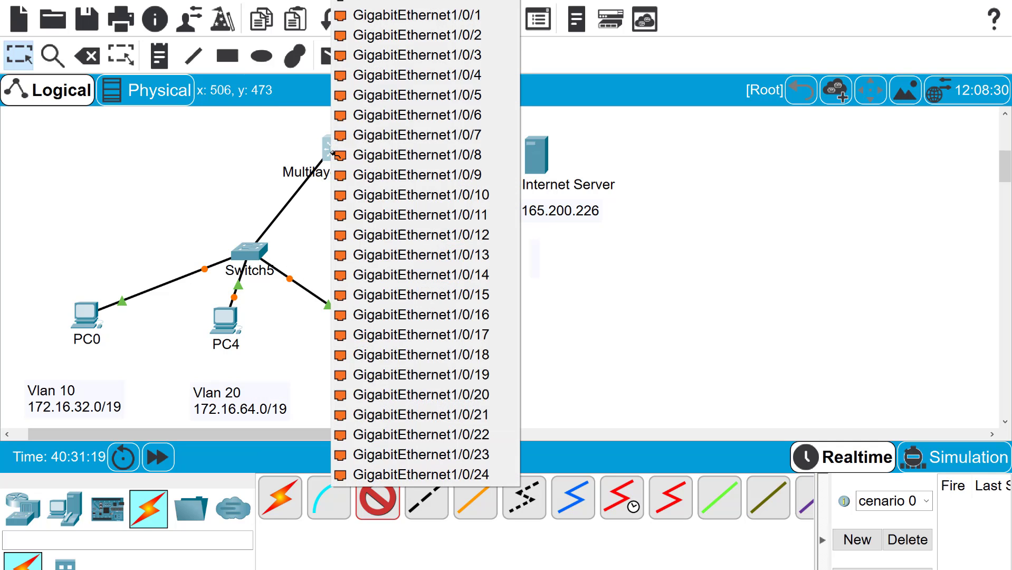
{"action": "left_click", "coordinate": [352, 16]}
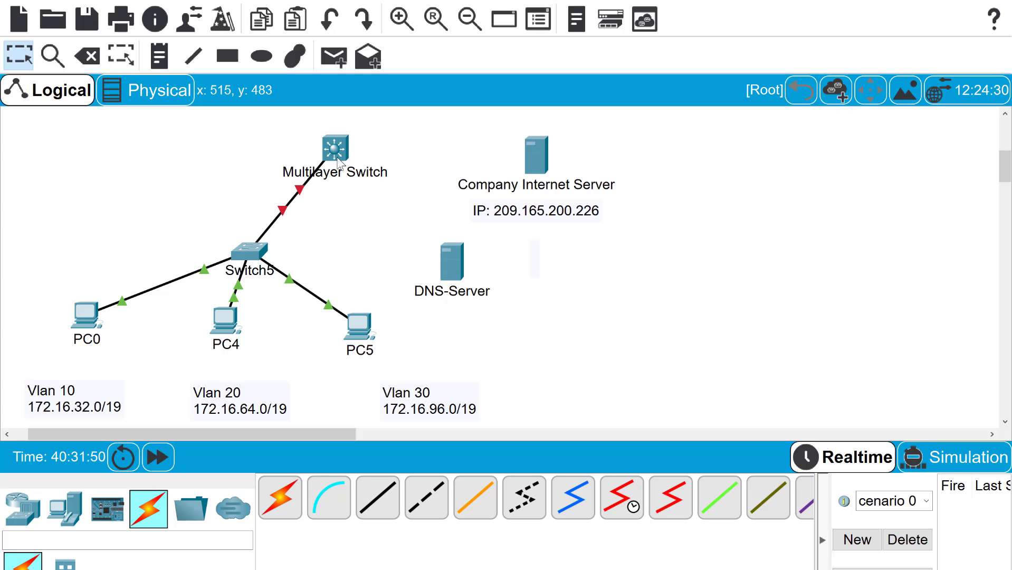
Install an AC power supply in the Multilayer Switch and fast-forward time so it boots
{"action": "left_click", "coordinate": [337, 159]}
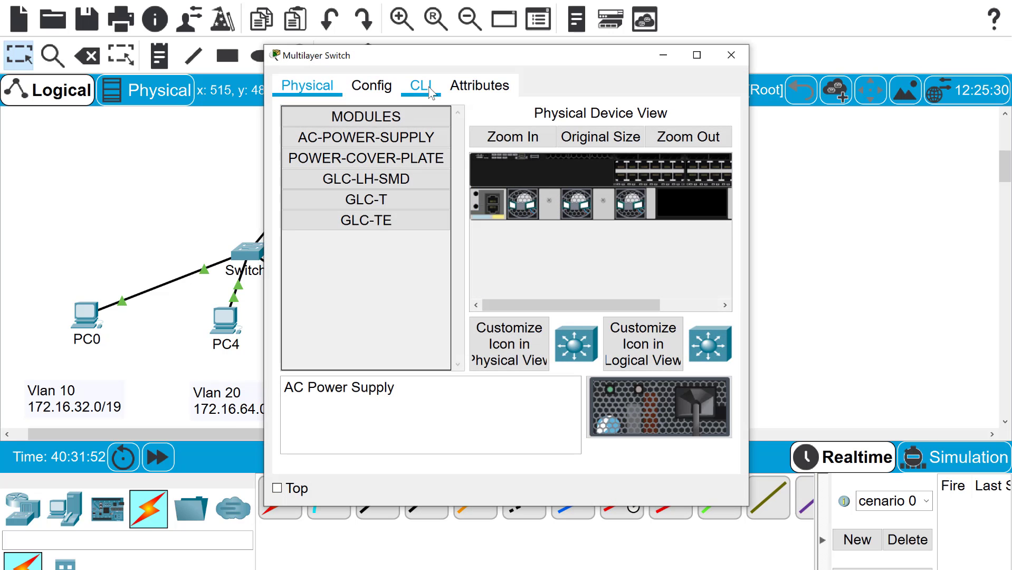
{"action": "left_click", "coordinate": [430, 89]}
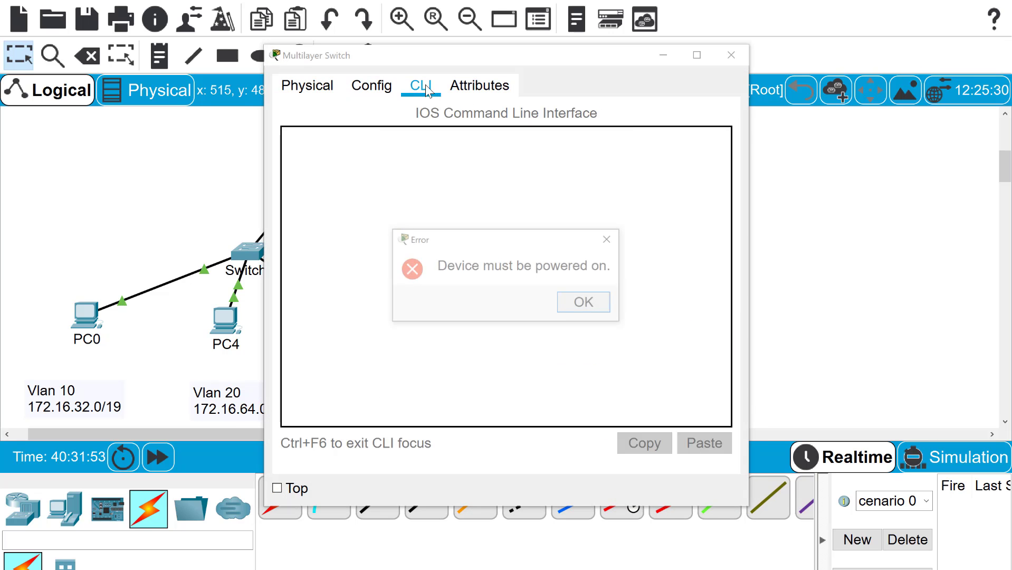
{"action": "left_click", "coordinate": [600, 299]}
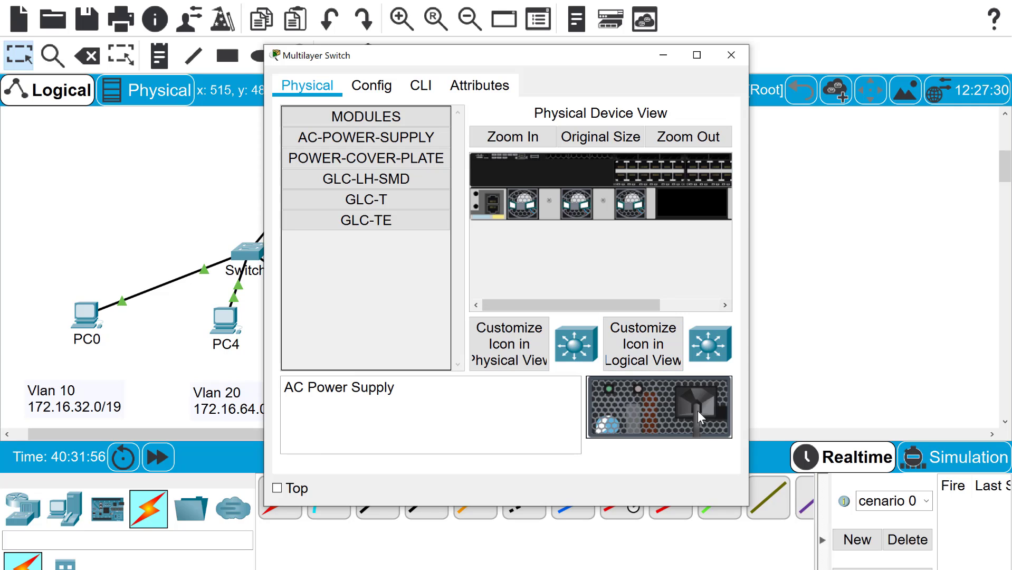
{"action": "left_click_drag", "start_coordinate": [698, 411], "coordinate": [697, 203]}
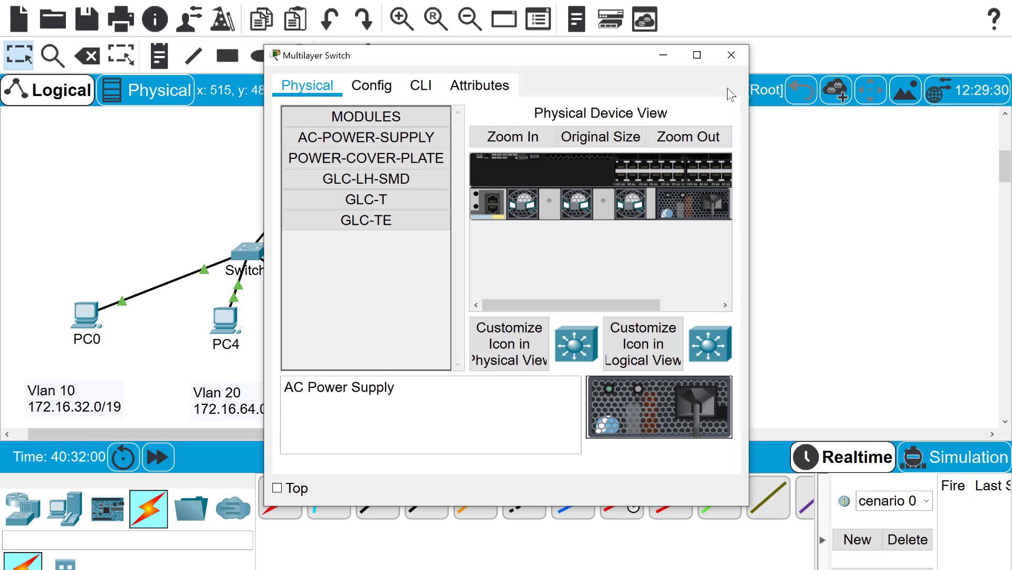
{"action": "left_click", "coordinate": [168, 458]}
{"action": "left_click", "coordinate": [168, 458]}
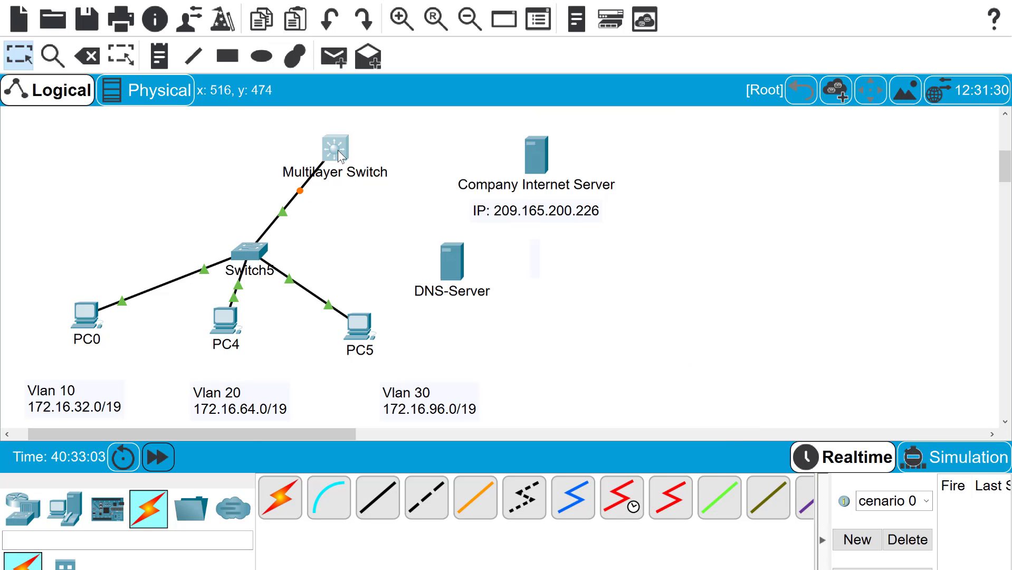
Reopen the Multilayer Switch and bring up its CLI console
{"action": "left_click", "coordinate": [338, 153]}
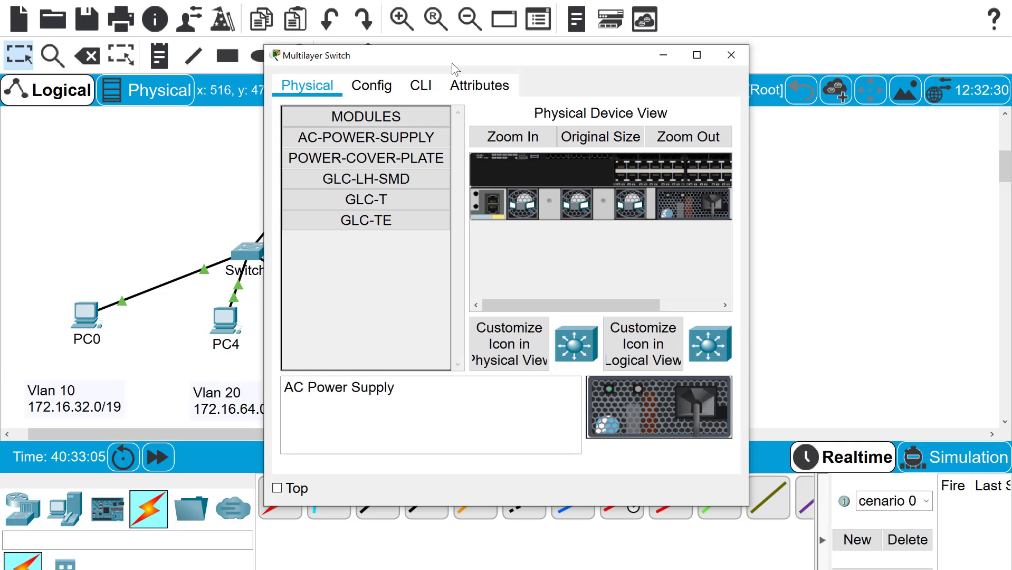
{"action": "left_click_drag", "start_coordinate": [452, 62], "coordinate": [596, 73]}
{"action": "left_click", "coordinate": [570, 94]}
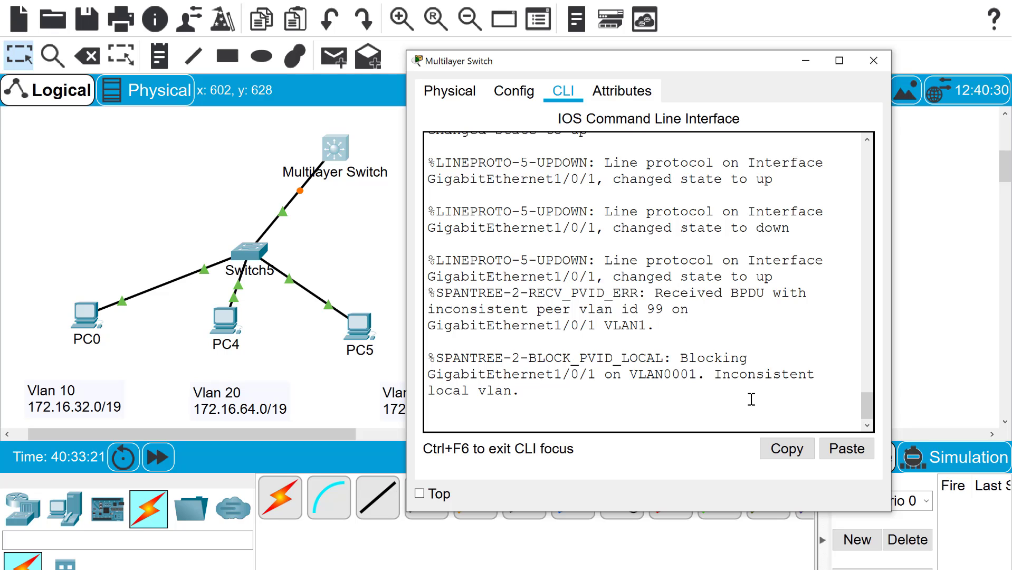
Answer 'n' to decline the Multilayer Switch's initial configuration dialog
{"action": "key", "text": "Return"}
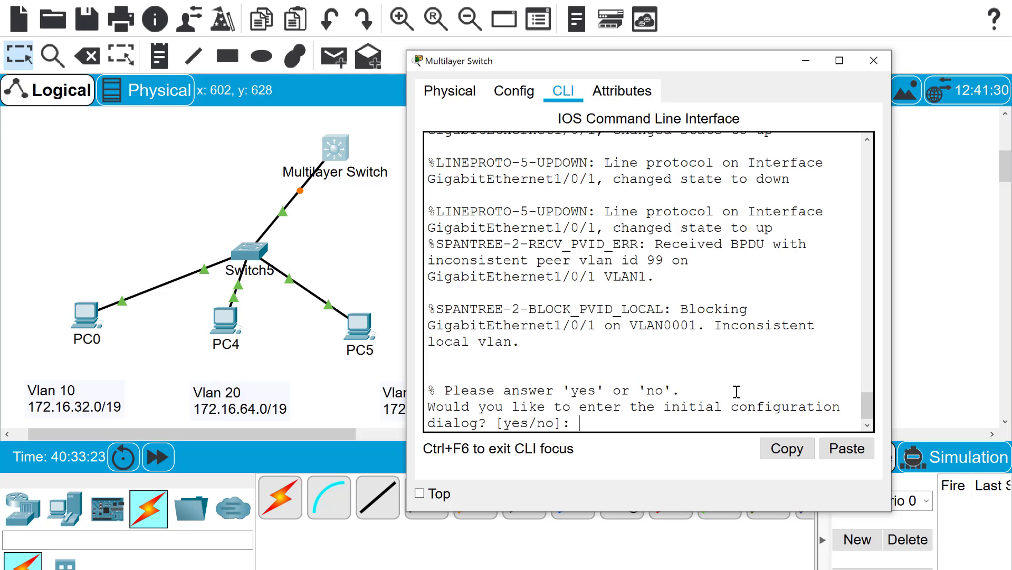
{"action": "type", "text": "n"}
{"action": "key", "text": "Return"}
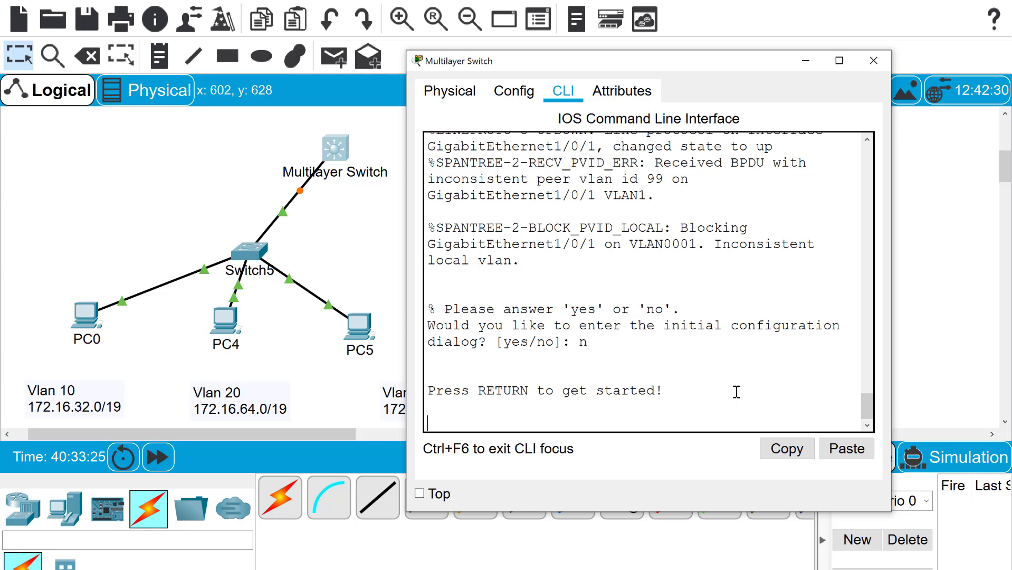
{"action": "key", "text": "Return"}
Enter global configuration with en and conf t, and set hostname MLS
{"action": "type", "text": "en"}
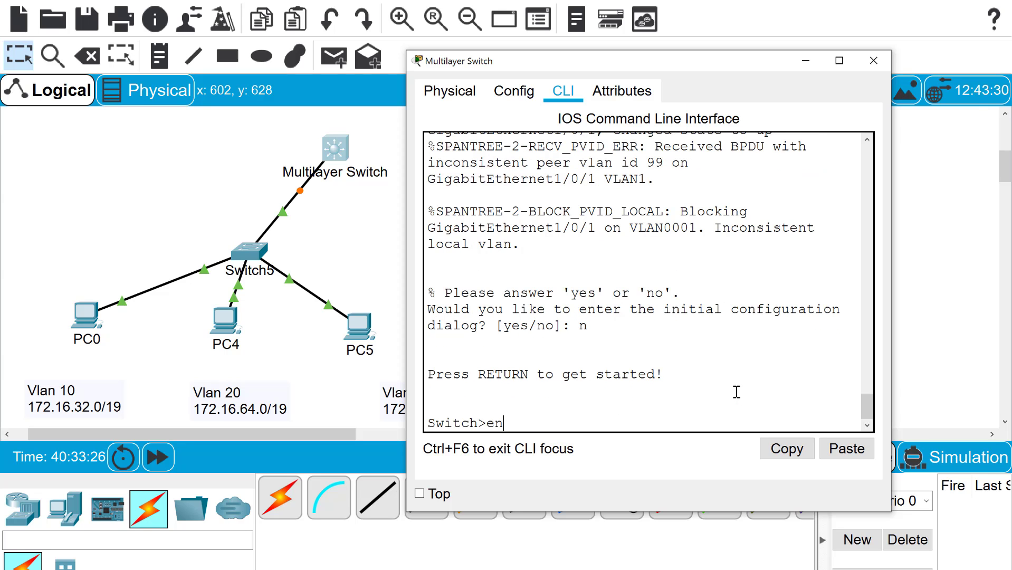
{"action": "key", "text": "Return"}
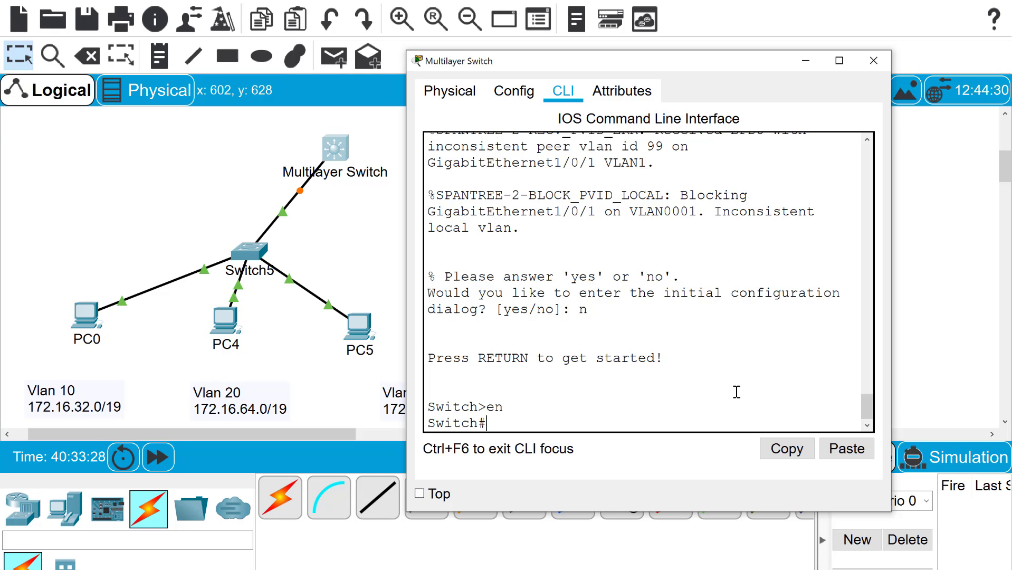
{"action": "type", "text": "conf t"}
{"action": "key", "text": "Return"}
{"action": "type", "text": "h(config)#h"}
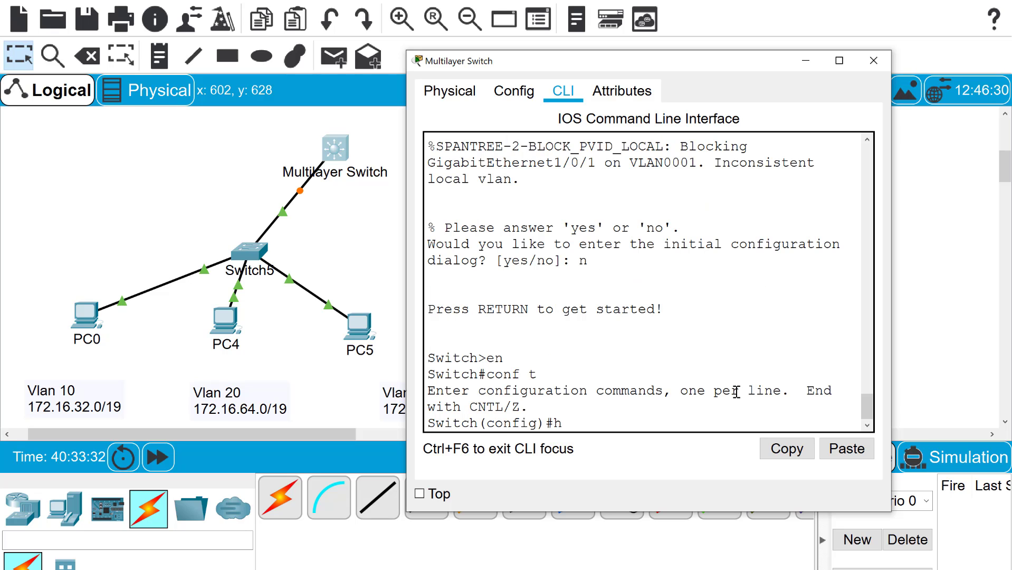
{"action": "type", "text": "ostname MLS"}
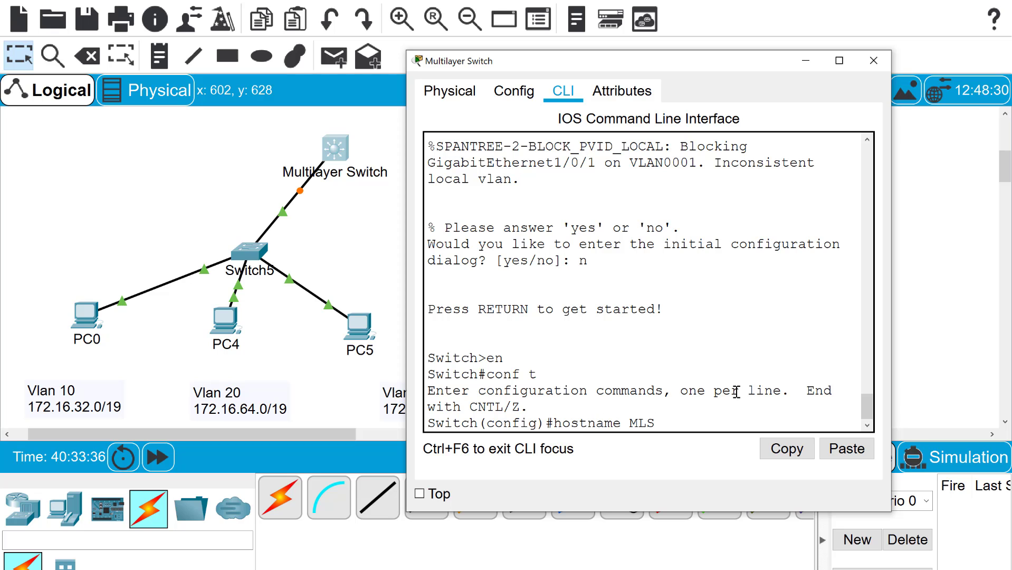
{"action": "key", "text": "Return"}
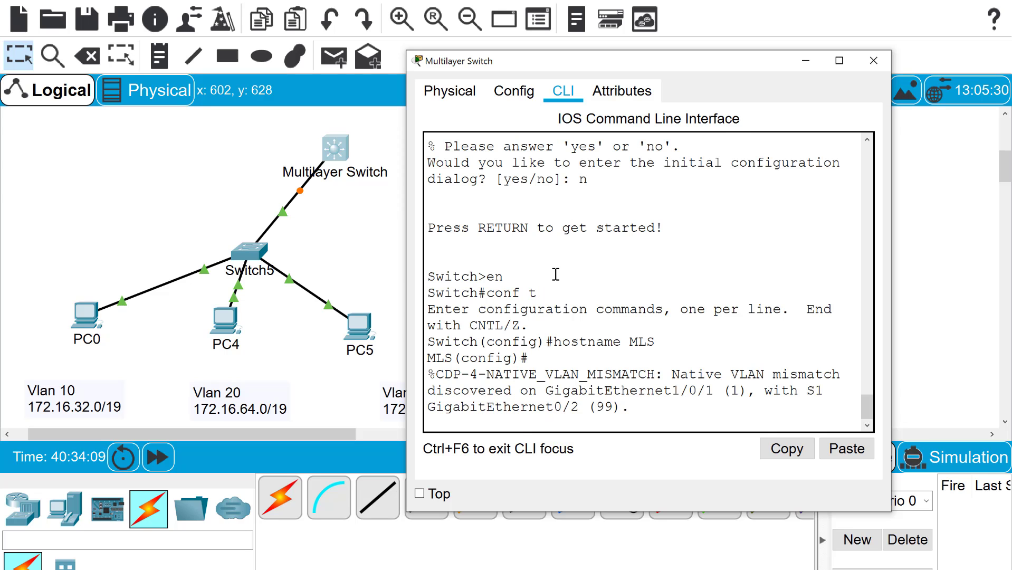
{"action": "key", "text": "Return"}
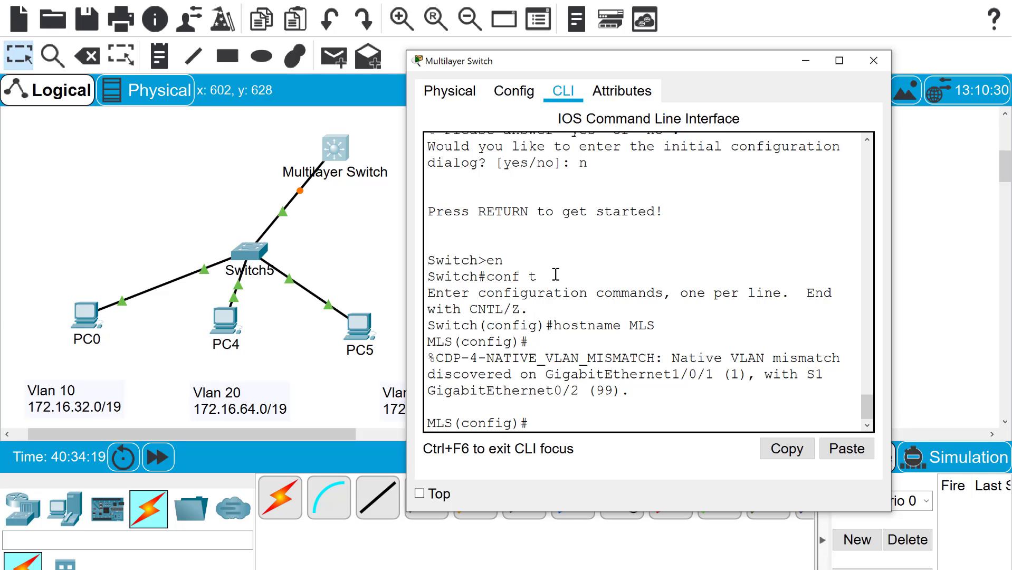
Give MLS GigabitEthernet1/0/1 dot1q trunk encapsulation and native VLAN 99, then exit the interface
{"action": "type", "text": "int "}
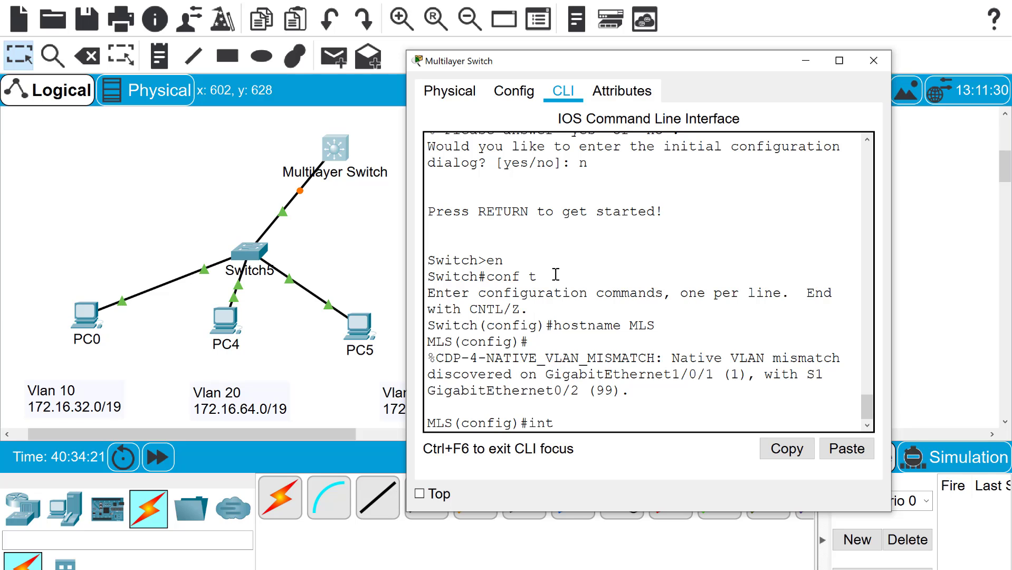
{"action": "type", "text": "g"}
{"action": "type", "text": "1"}
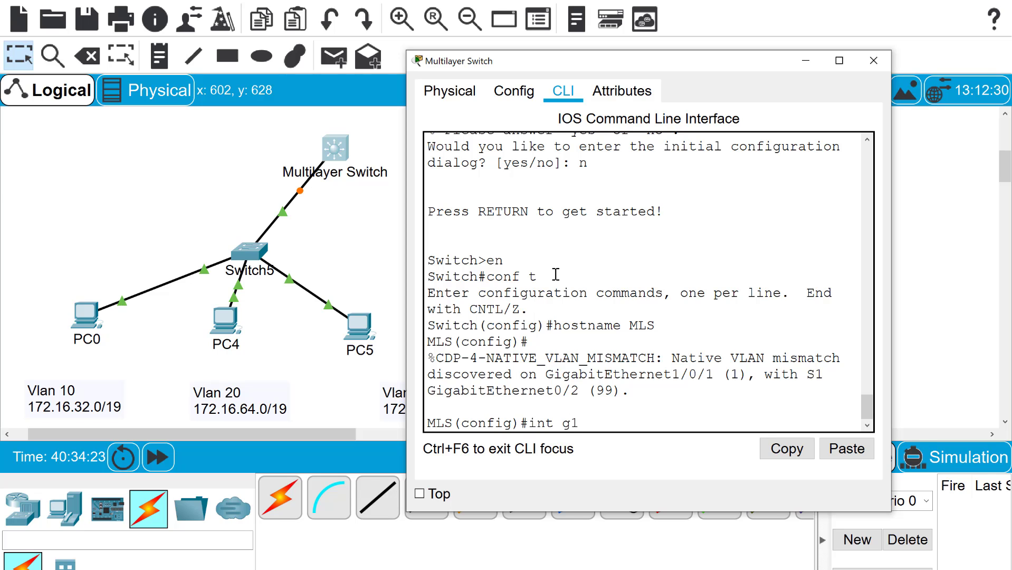
{"action": "type", "text": "/0/1"}
{"action": "key", "text": "Return"}
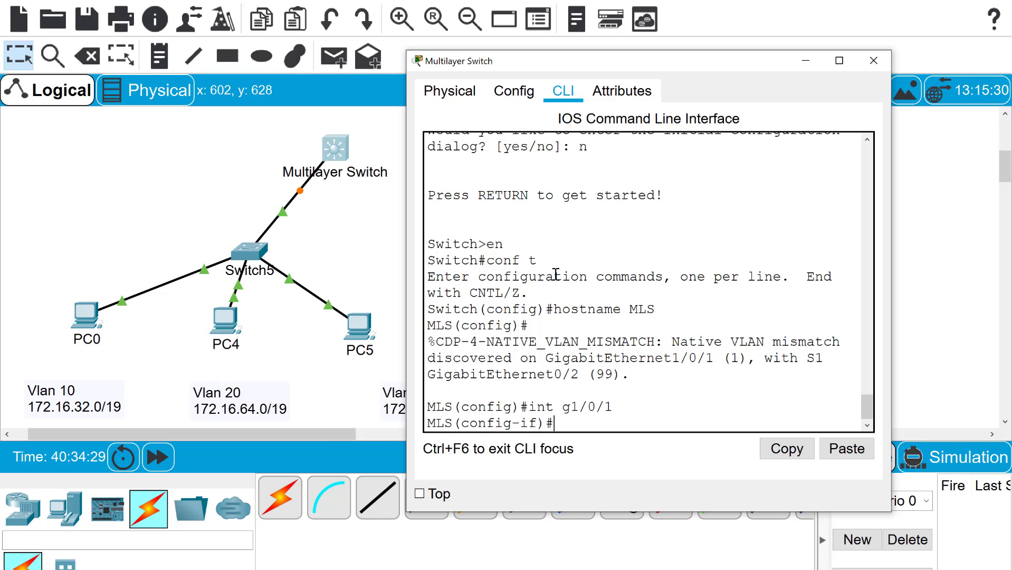
{"action": "type", "text": "switchport"}
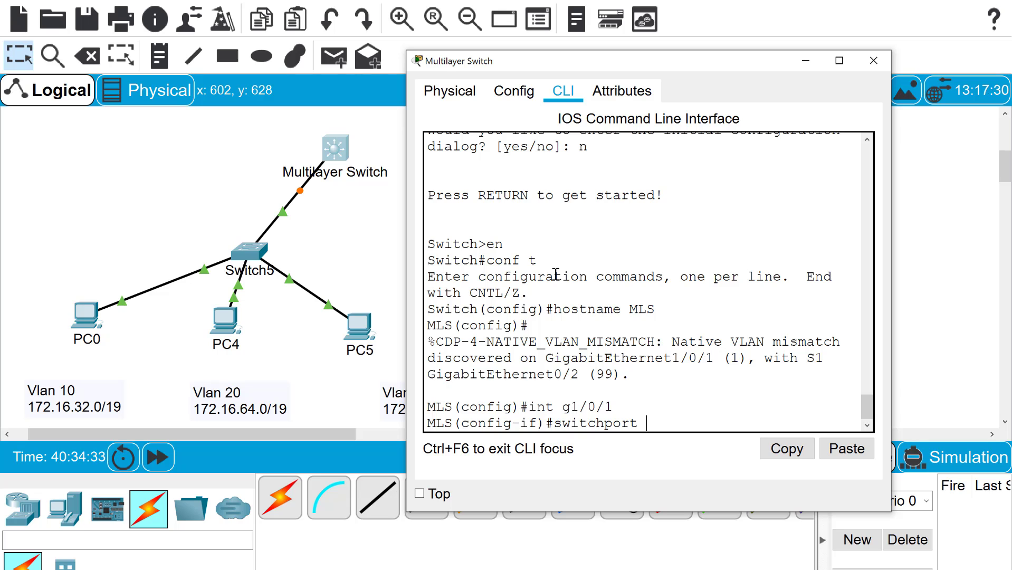
{"action": "type", "text": " trunk enc"}
{"action": "key", "text": "Tab"}
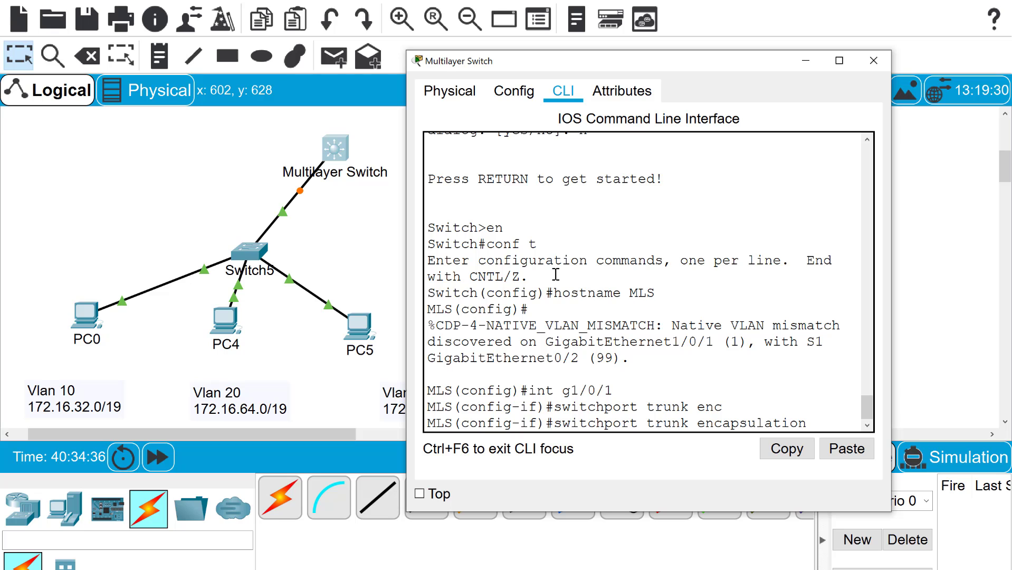
{"action": "type", "text": "dot1q"}
{"action": "key", "text": "Return"}
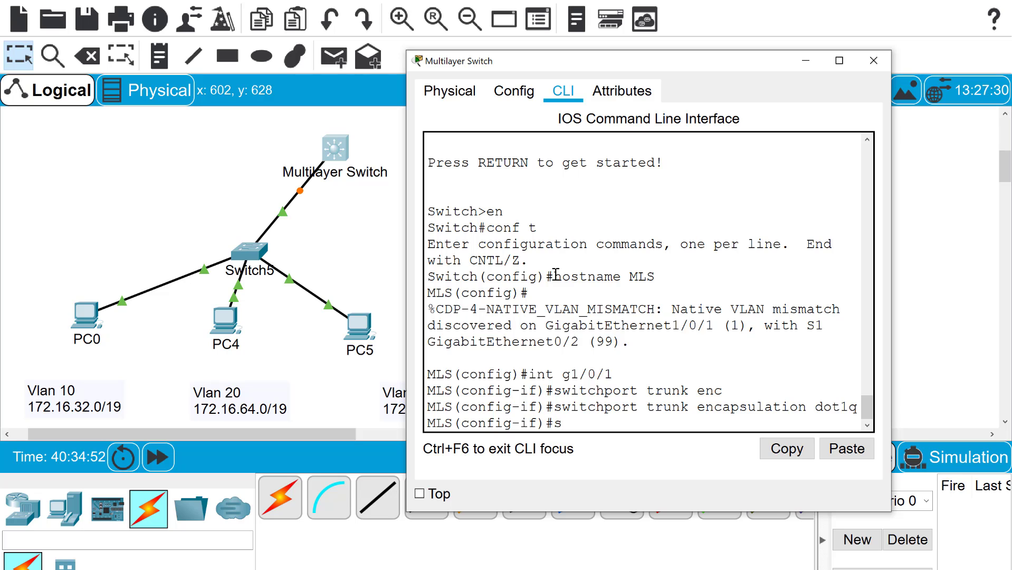
{"action": "type", "text": "witchport"}
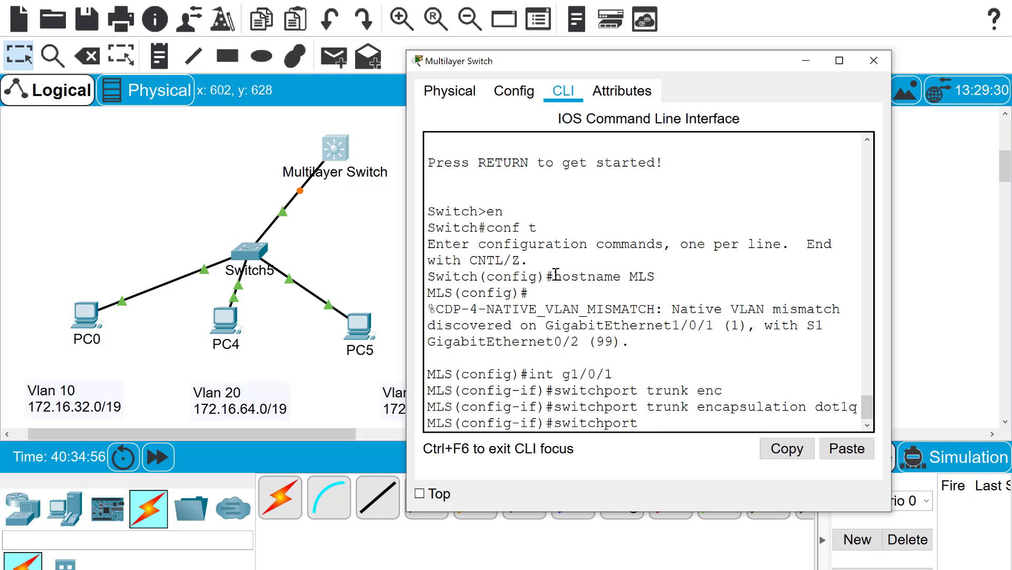
{"action": "type", "text": " trunk nat"}
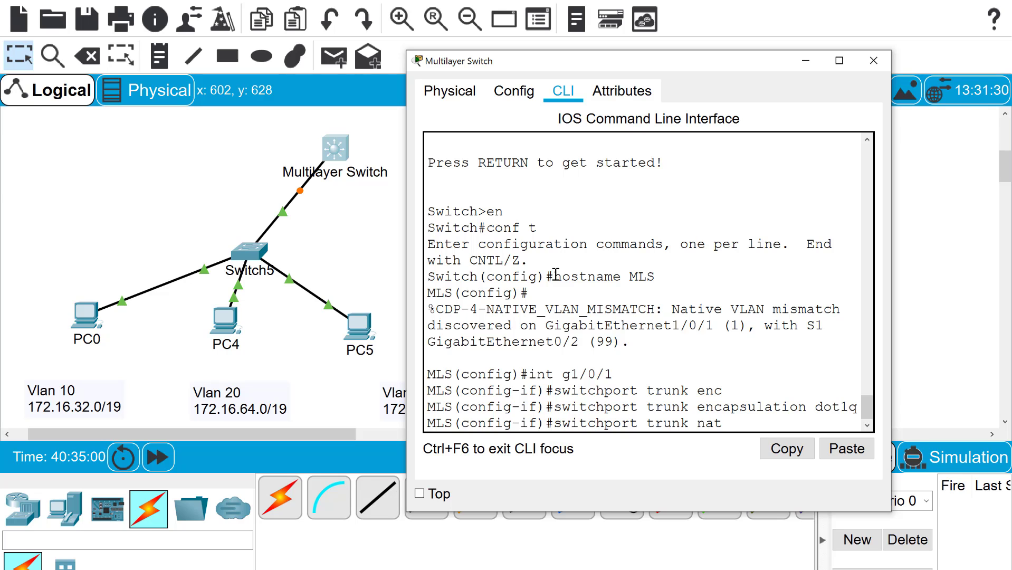
{"action": "type", "text": "ive vlan 99"}
{"action": "key", "text": "Return"}
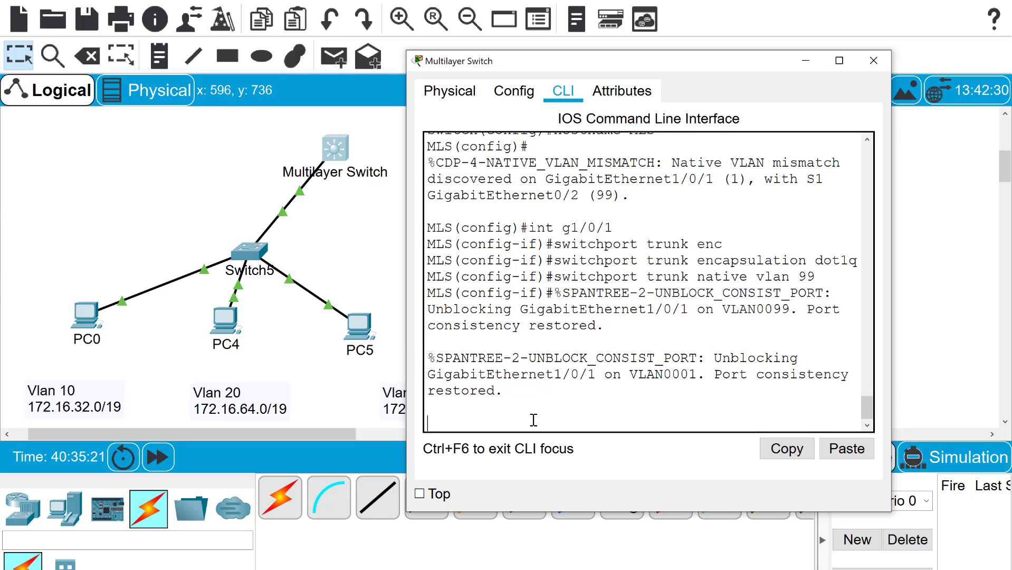
{"action": "key", "text": "Return"}
{"action": "key", "text": "Return"}
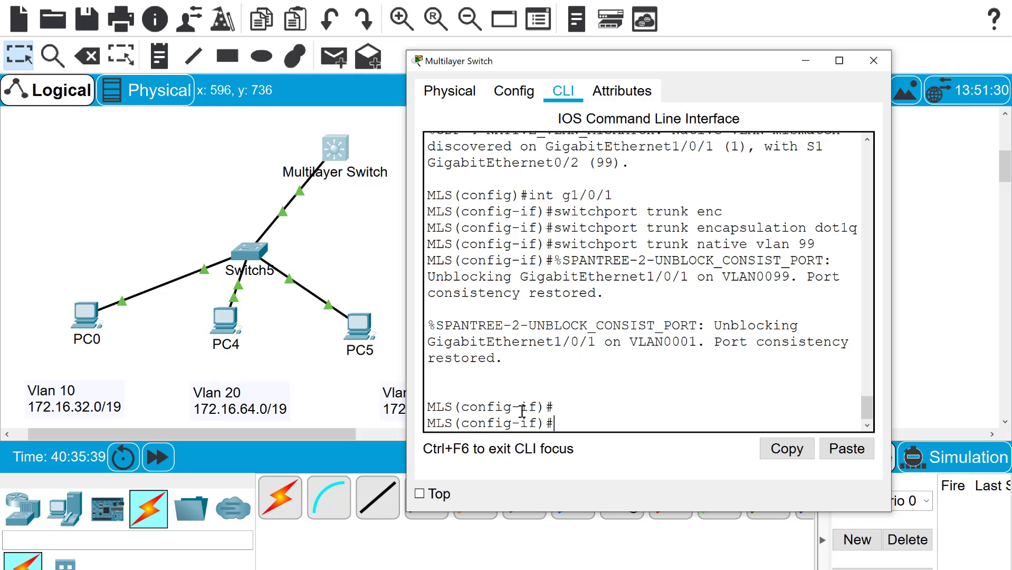
{"action": "type", "text": "exit"}
{"action": "key", "text": "Return"}
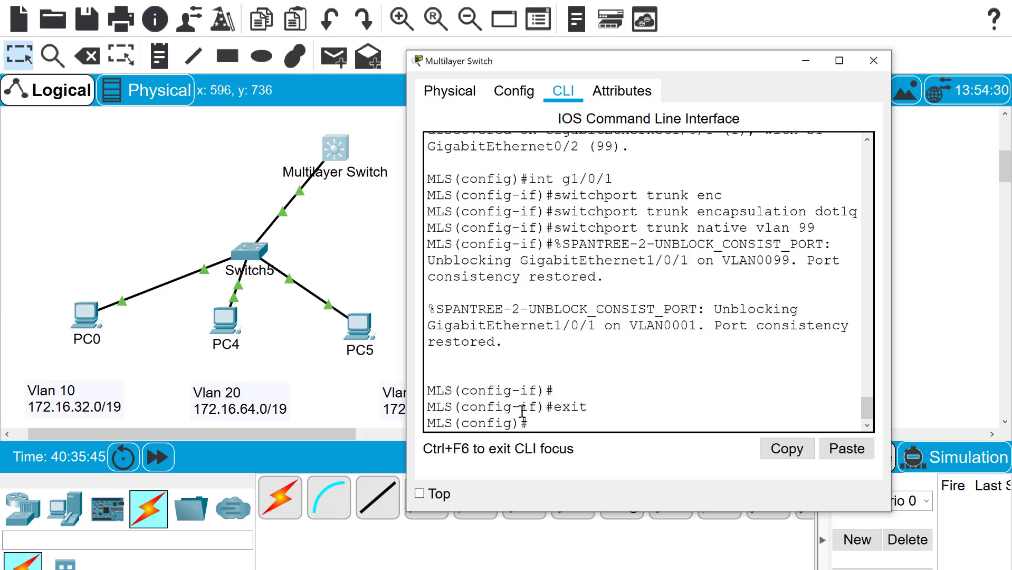
Define VLAN 10 as Staff, VLAN 20 as Student and VLAN 30 as Faculty on MLS
{"action": "type", "text": "vlan 10"}
{"action": "key", "text": "Return"}
{"action": "type", "text": "name"}
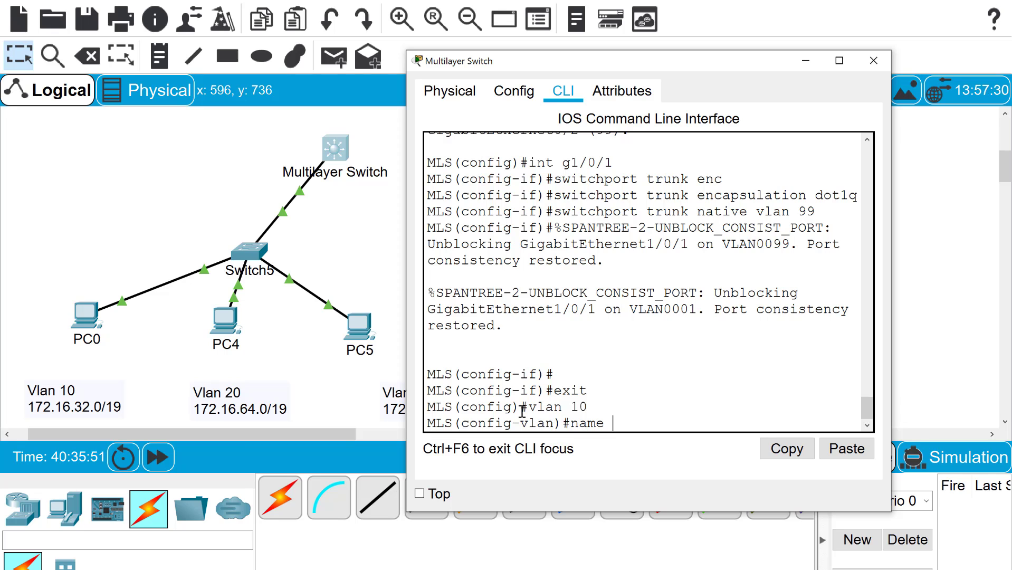
{"action": "type", "text": " Staff"}
{"action": "key", "text": "Return"}
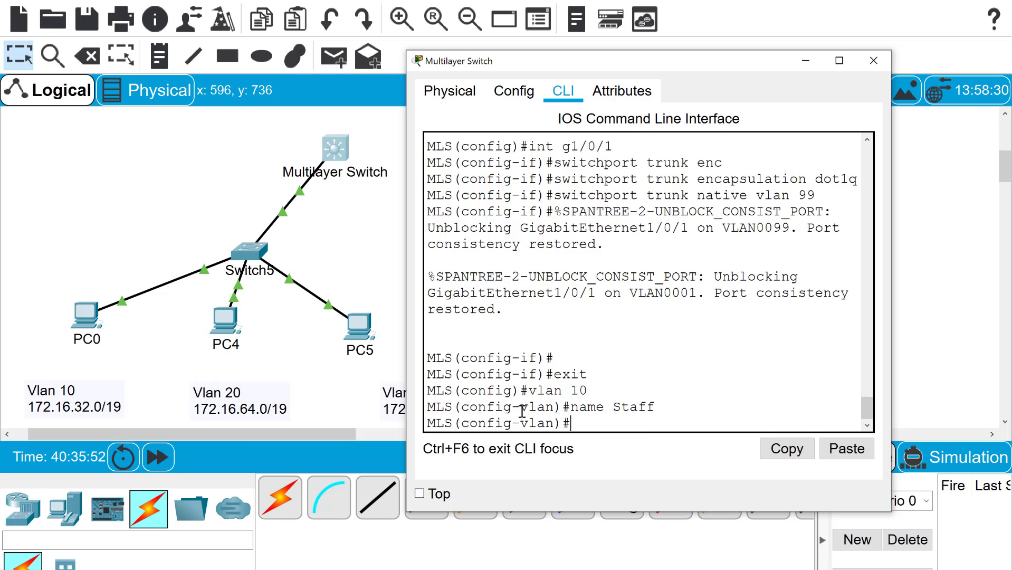
{"action": "type", "text": "vlan 20"}
{"action": "key", "text": "Return"}
{"action": "type", "text": "name"}
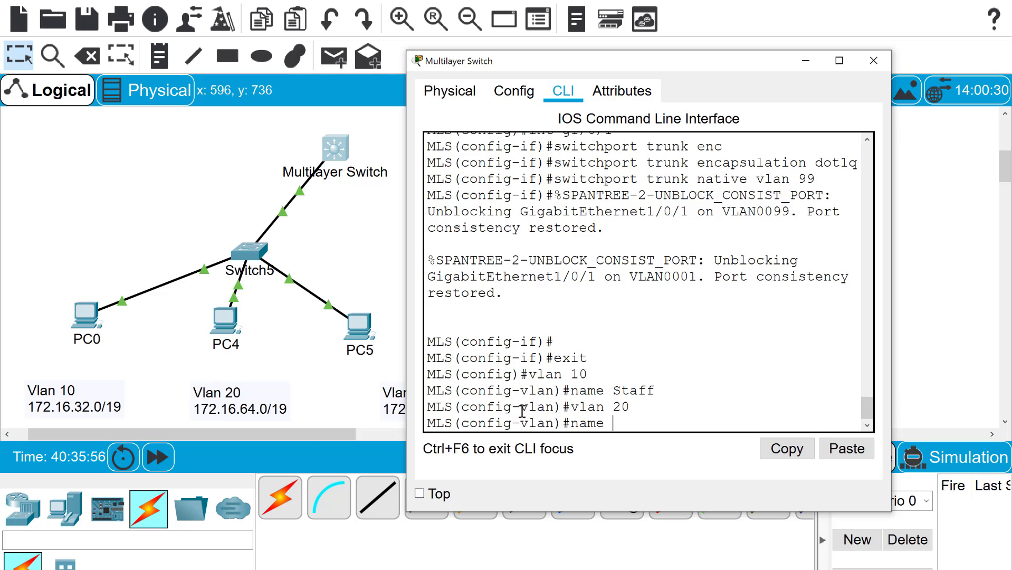
{"action": "type", "text": " Student"}
{"action": "key", "text": "Return"}
{"action": "type", "text": "vlan 30"}
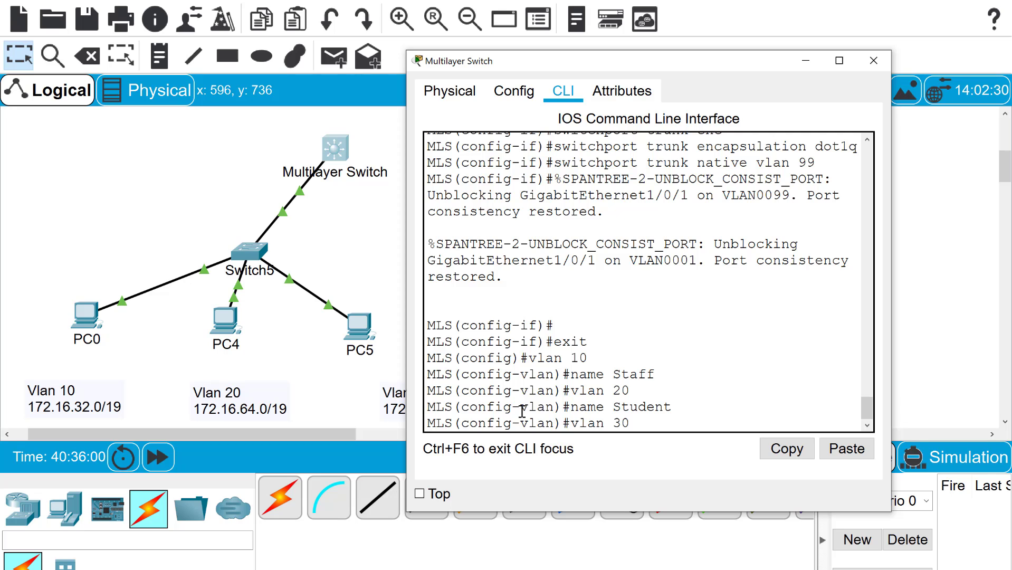
{"action": "key", "text": "Return"}
{"action": "type", "text": "name"}
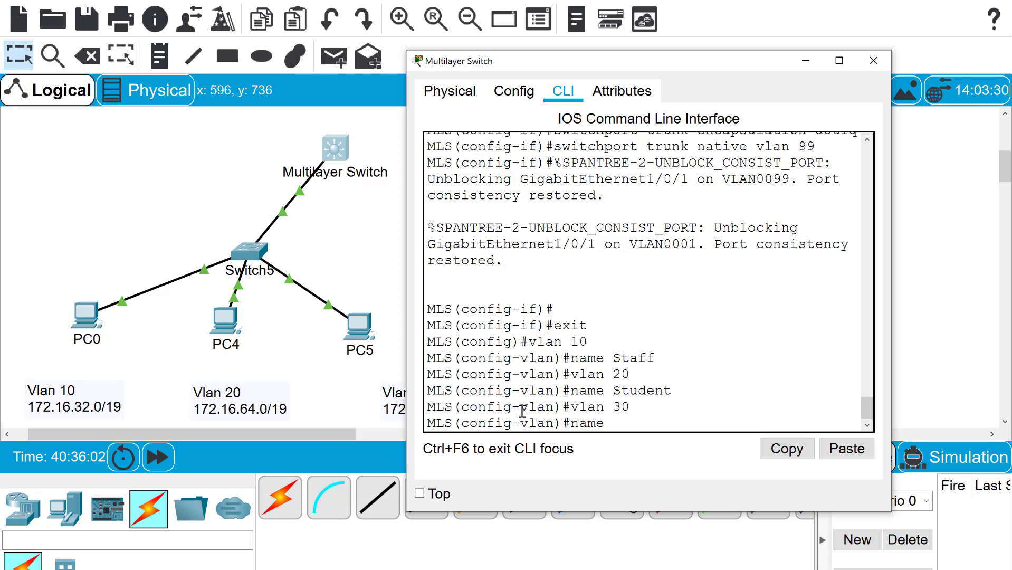
{"action": "type", "text": " Faculty"}
{"action": "key", "text": "Return"}
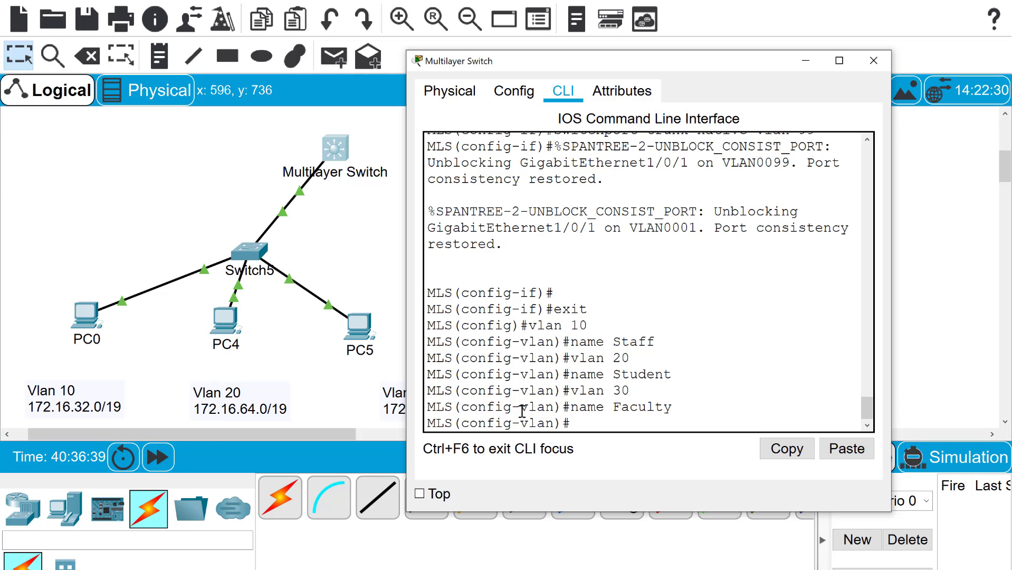
Create interface VLAN 10 on MLS with address 172.16.32.1 255.255.224.0
{"action": "type", "text": "int vlan 10"}
{"action": "key", "text": "Return"}
{"action": "key", "text": "Return"}
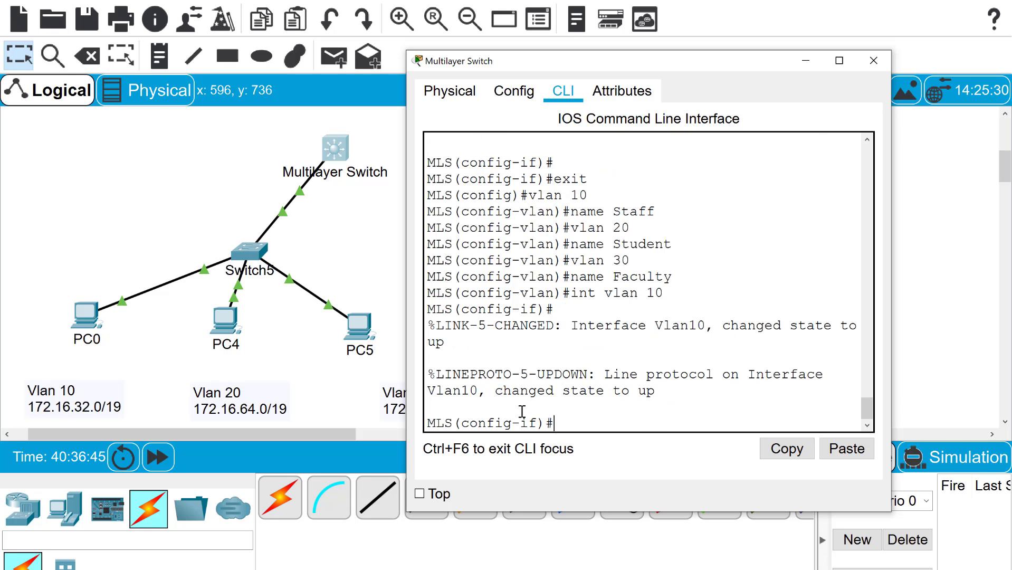
{"action": "type", "text": "ip add 172.1"}
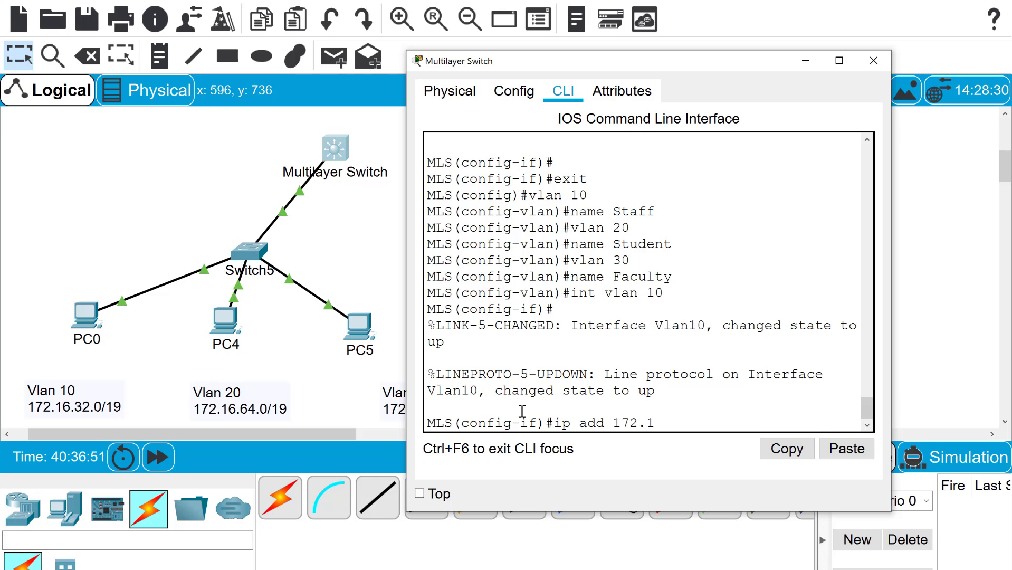
{"action": "type", "text": "6.32.1 255.255.224"}
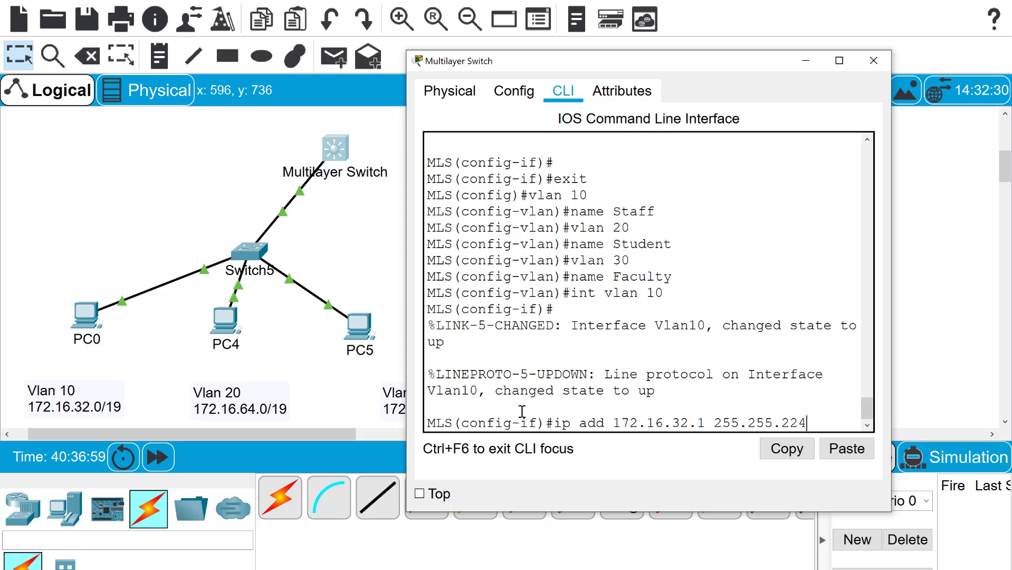
{"action": "type", "text": ".0"}
{"action": "key", "text": "Return"}
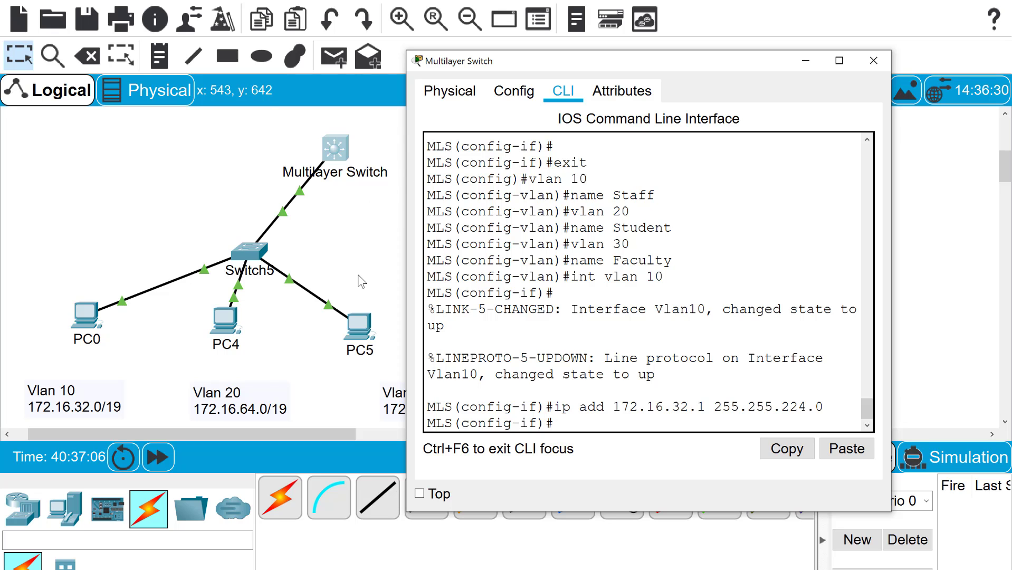
Create interface VLAN 20 with address 172.16.64.1 255.255.224.0
{"action": "type", "text": "int vlan 20"}
{"action": "key", "text": "Return"}
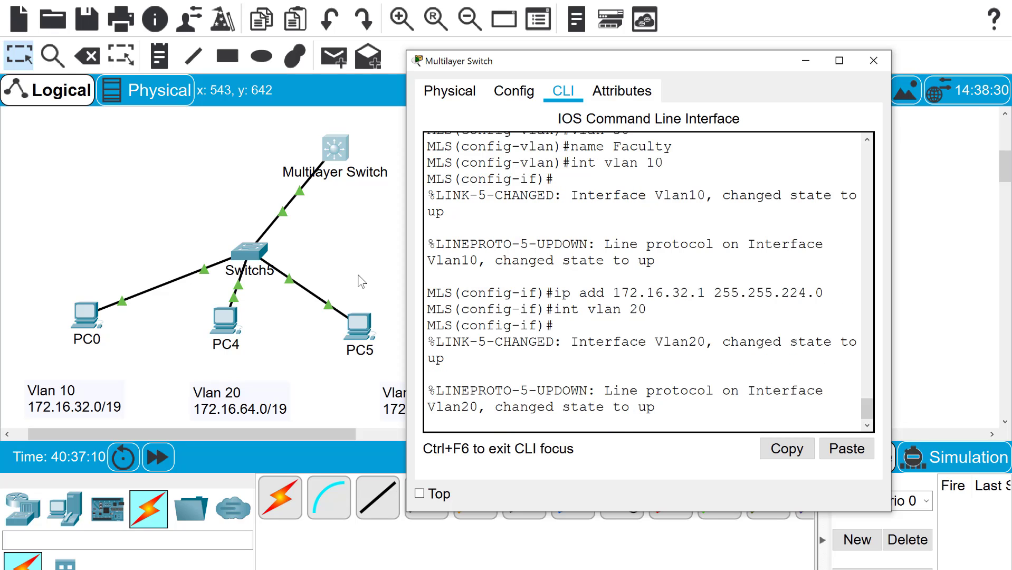
{"action": "key", "text": "Return"}
{"action": "type", "text": "ip add"}
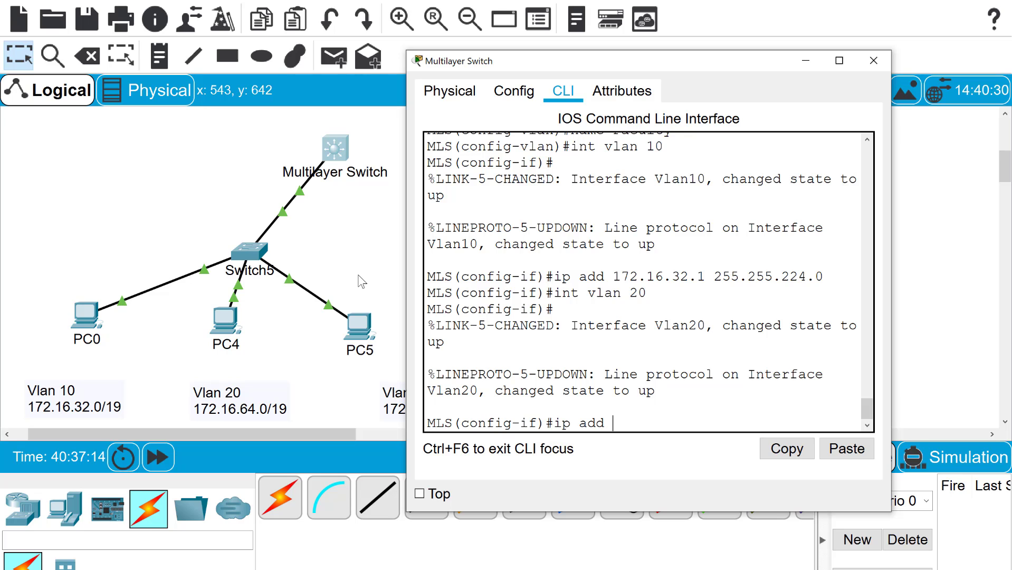
{"action": "type", "text": " 172.16.64.1 2"}
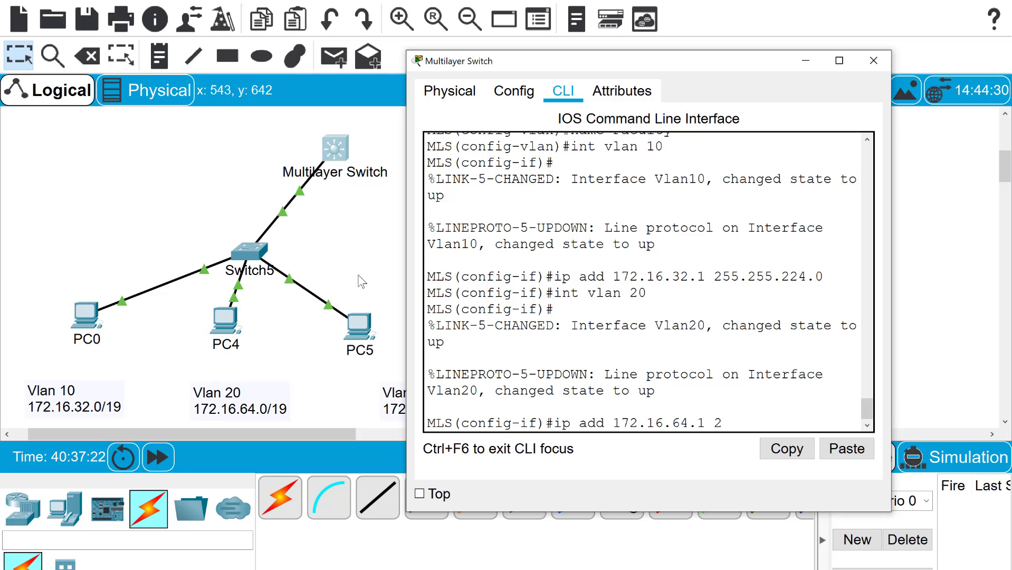
{"action": "type", "text": "55.255.224.0"}
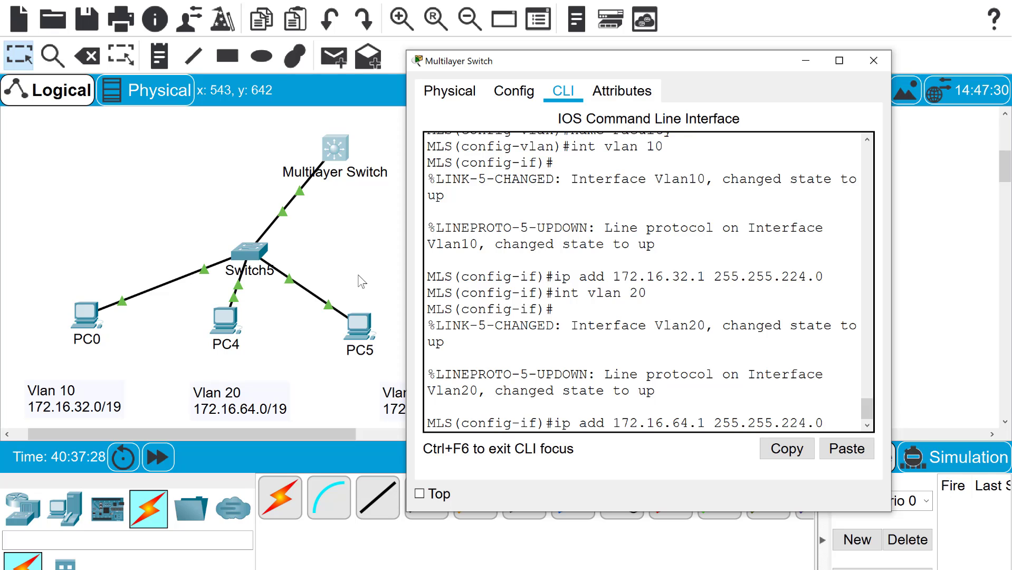
{"action": "key", "text": "Return"}
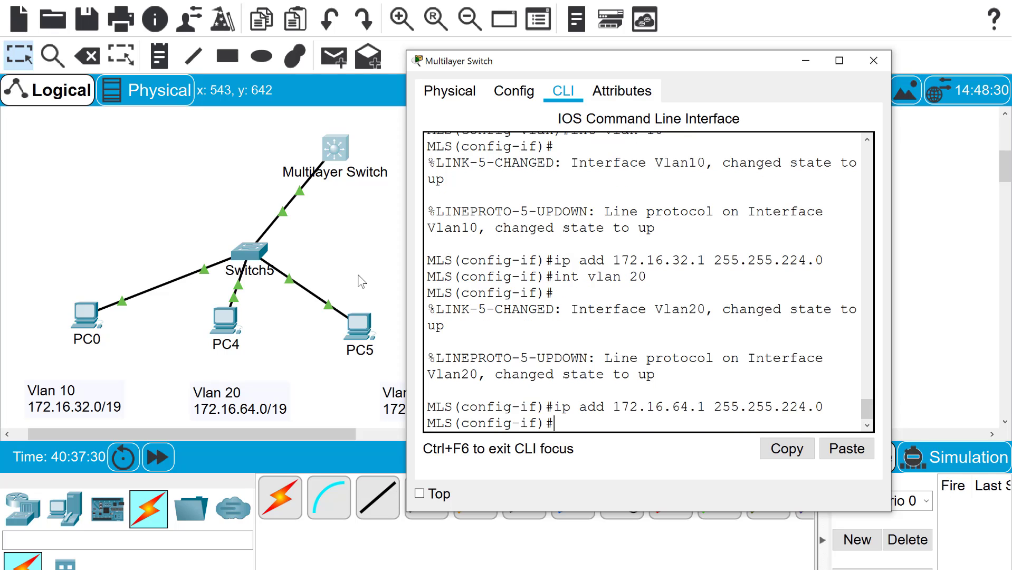
Create interface VLAN 30 with address 172.16.96.1 255.255.224.0
{"action": "type", "text": "int vlan 30"}
{"action": "key", "text": "Return"}
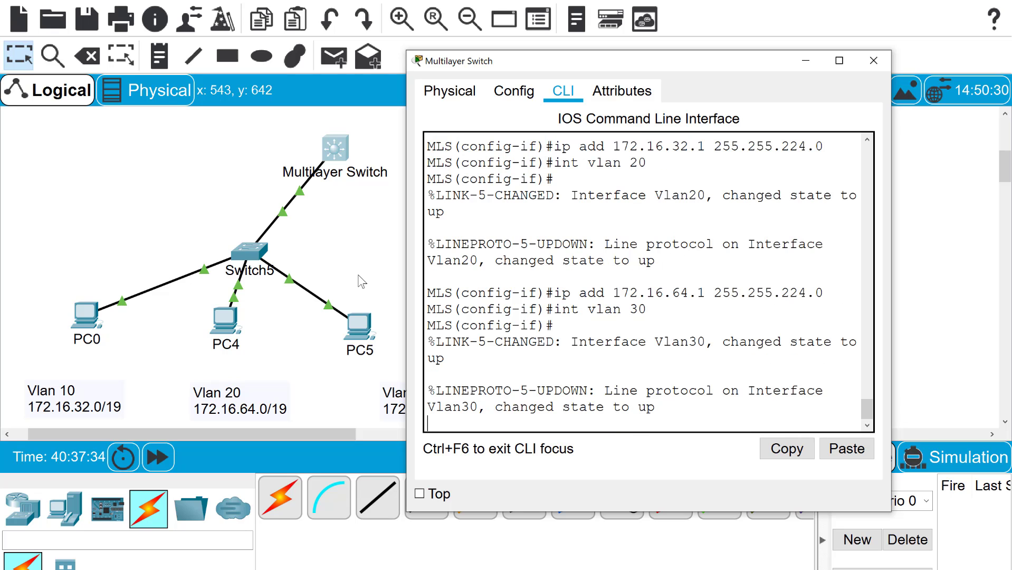
{"action": "type", "text": "ip add 172.16."}
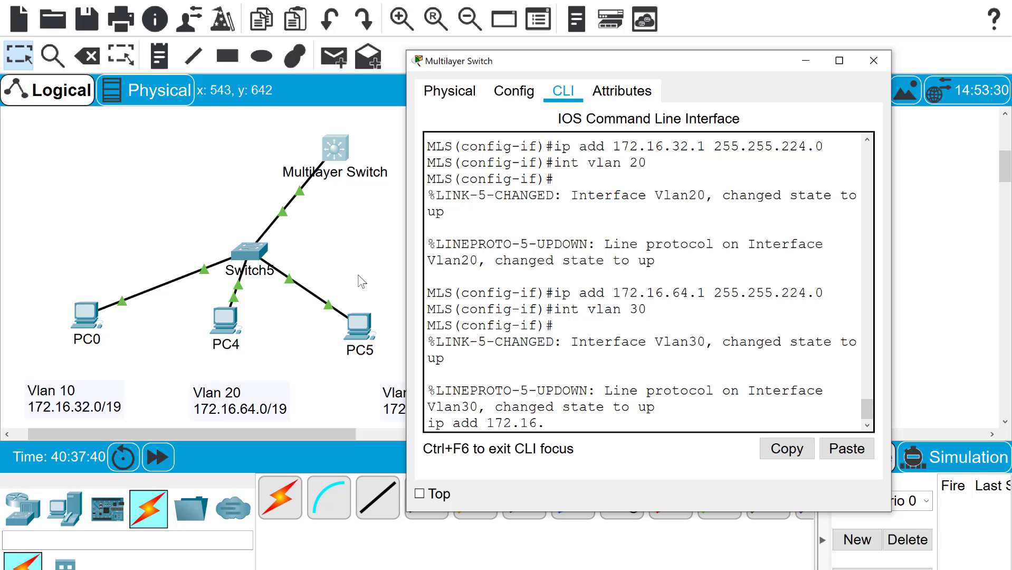
{"action": "type", "text": "96.1 255.255.224."}
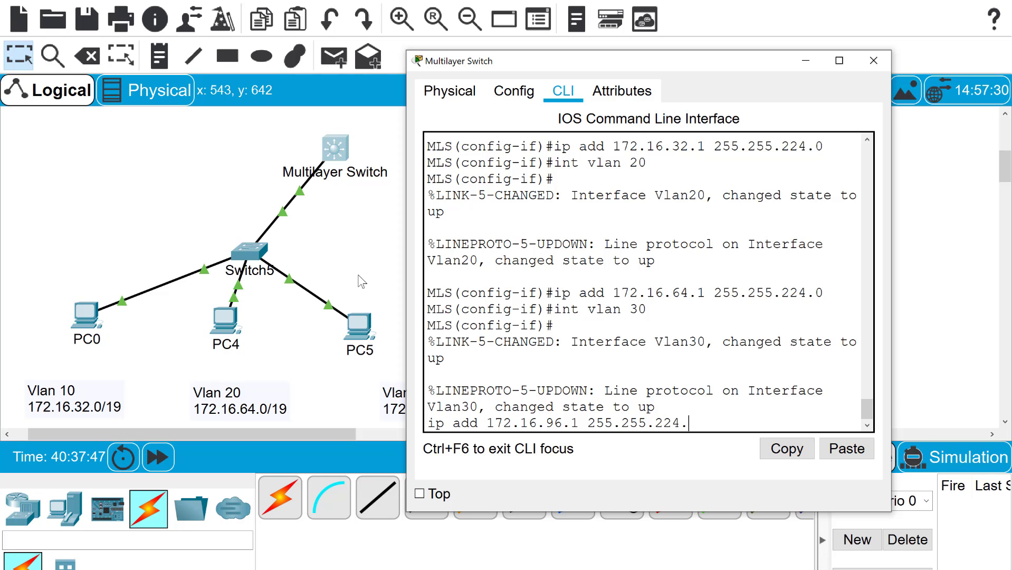
{"action": "type", "text": "0"}
{"action": "key", "text": "Return"}
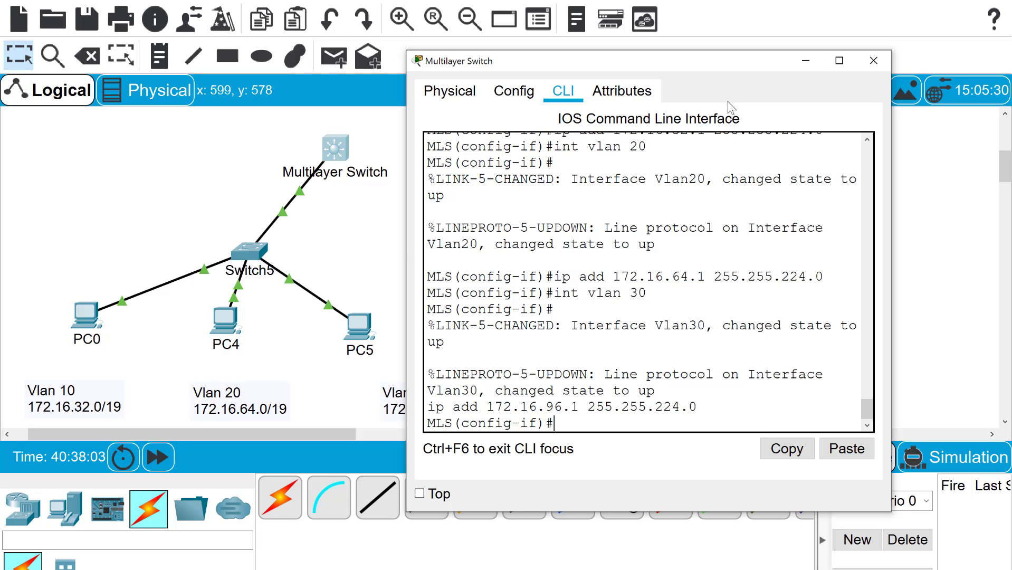
{"action": "left_click_drag", "start_coordinate": [680, 67], "coordinate": [715, 245]}
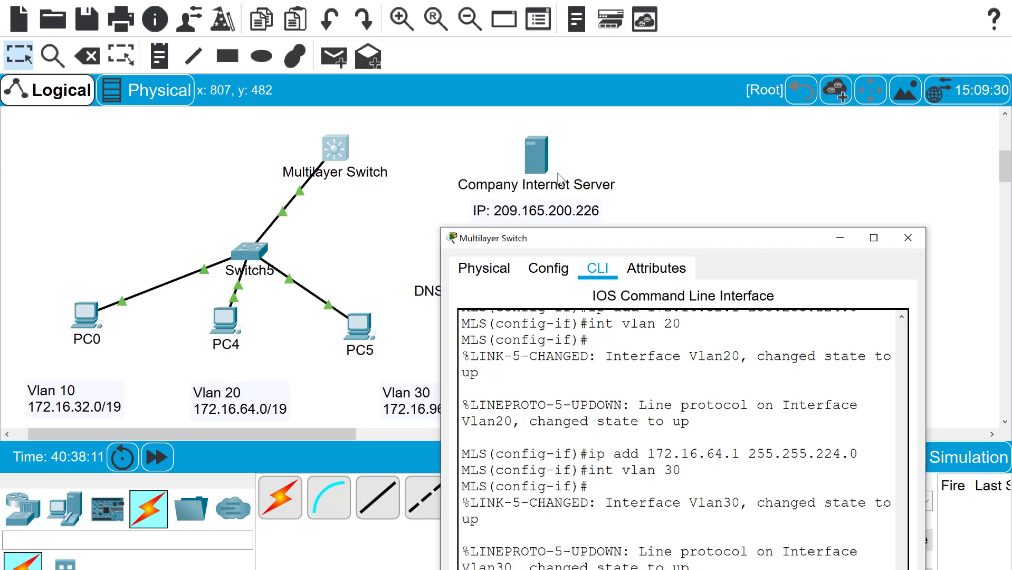
{"action": "left_click_drag", "start_coordinate": [639, 242], "coordinate": [680, 209]}
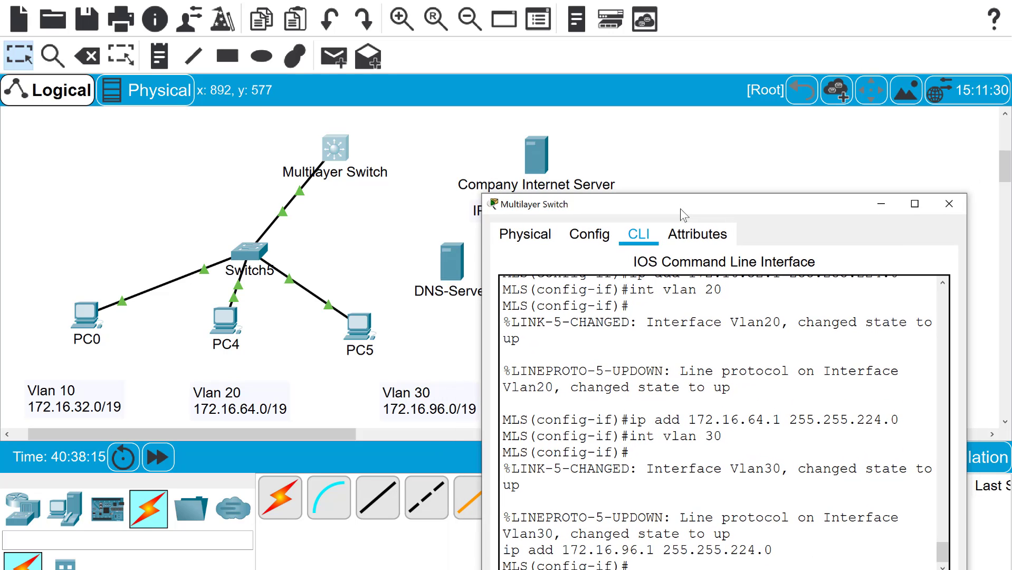
{"action": "left_click_drag", "start_coordinate": [680, 209], "coordinate": [741, 105]}
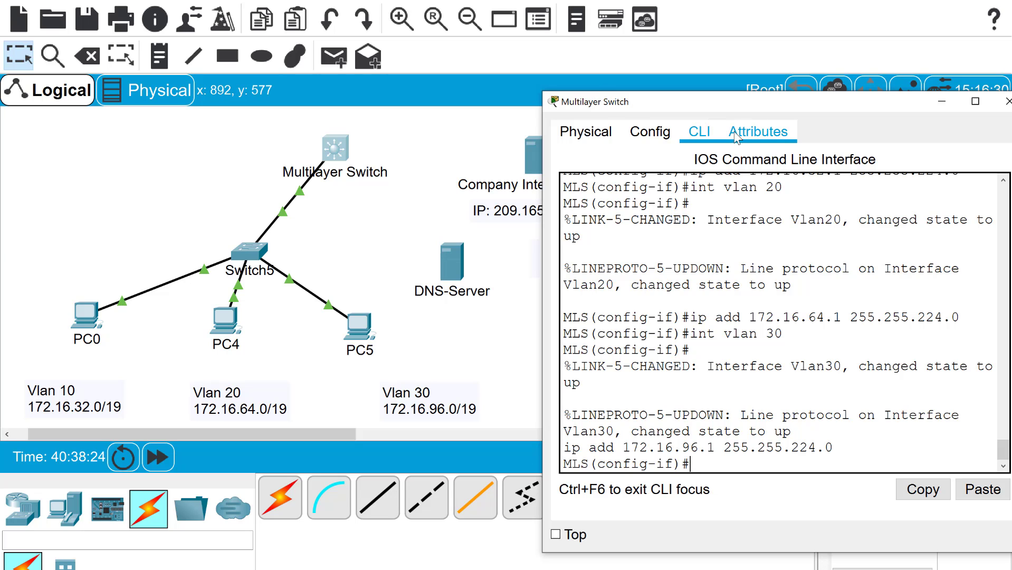
{"action": "left_click_drag", "start_coordinate": [750, 109], "coordinate": [676, 78]}
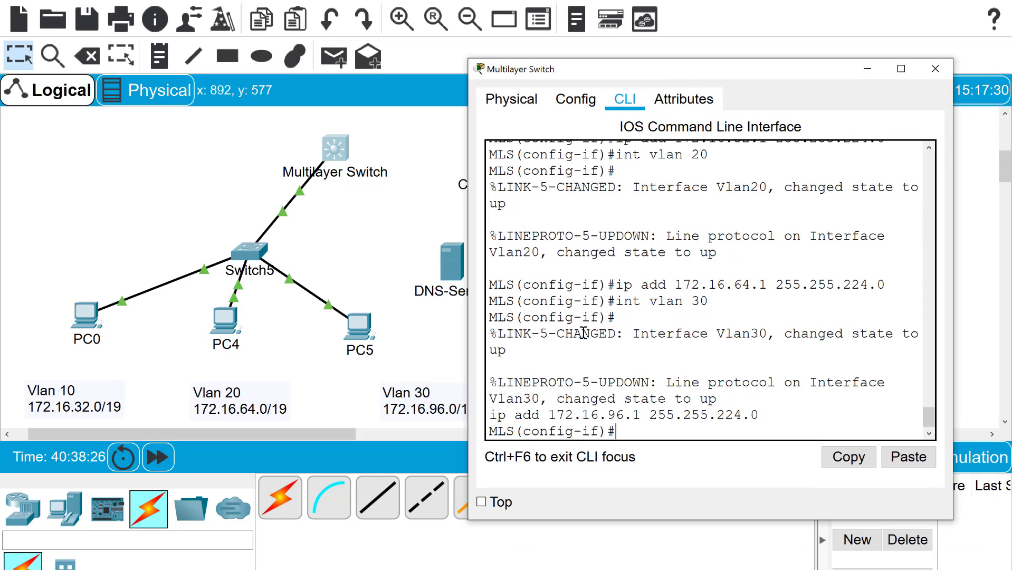
Enter configuration of interface g1/0/24 on the MLS
{"action": "type", "text": "ing"}
{"action": "key", "text": "BackSpace"}
{"action": "key", "text": "BackSpace"}
{"action": "key", "text": "BackSpace"}
{"action": "type", "text": "t"}
{"action": "key", "text": "BackSpace"}
{"action": "type", "text": "nt g1"}
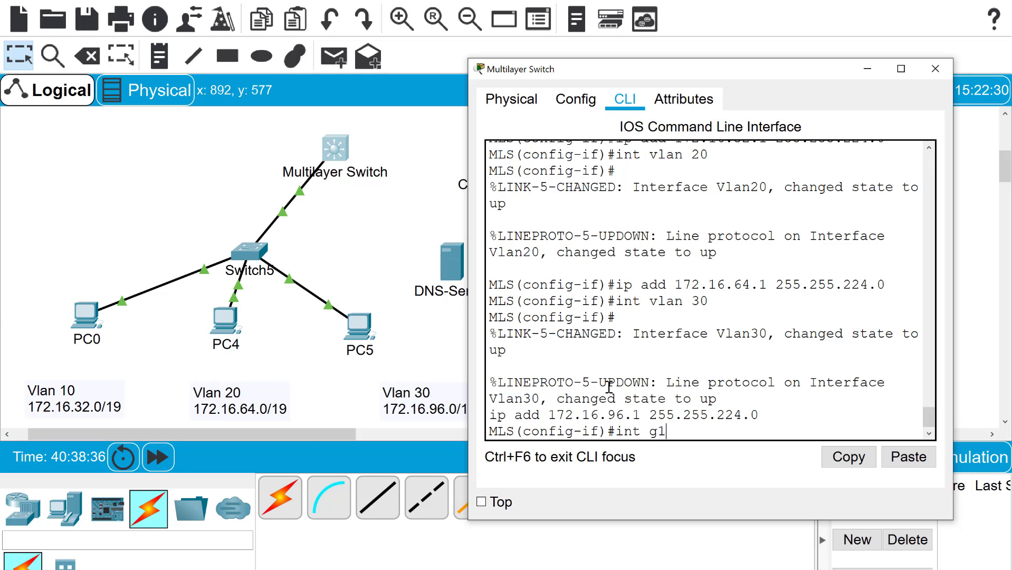
{"action": "type", "text": "/0/24"}
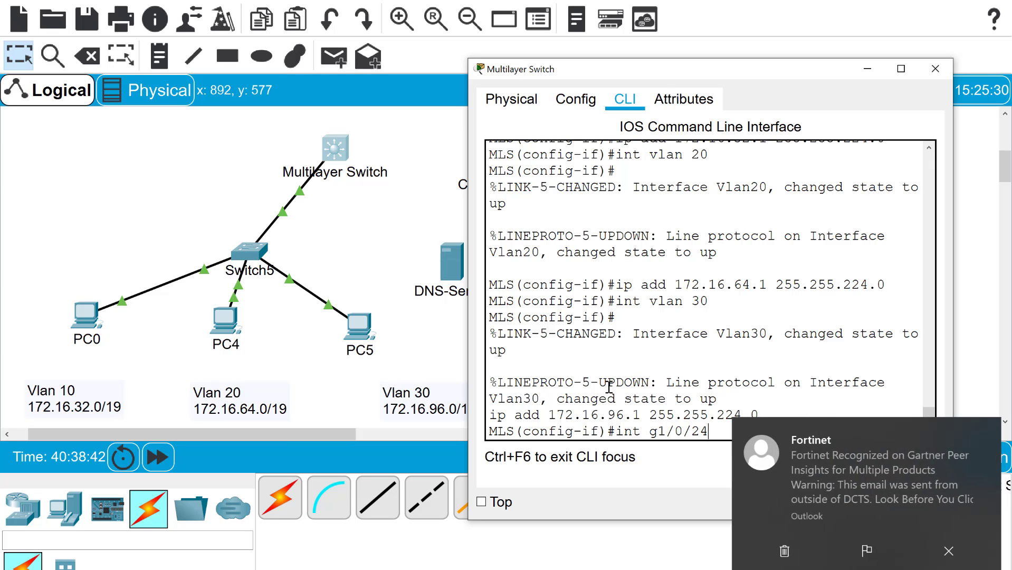
{"action": "left_click", "coordinate": [948, 551]}
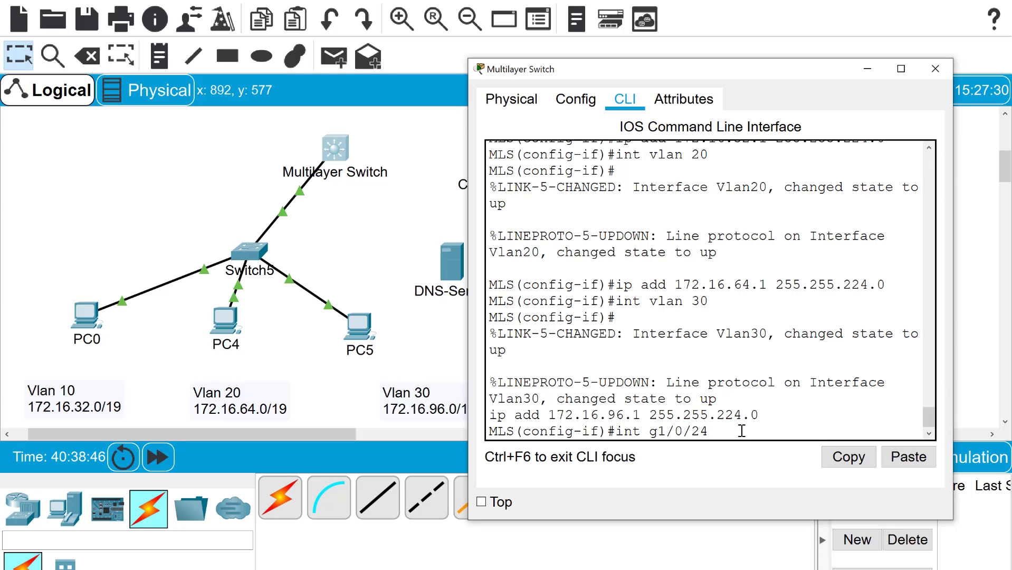
{"action": "key", "text": "Return"}
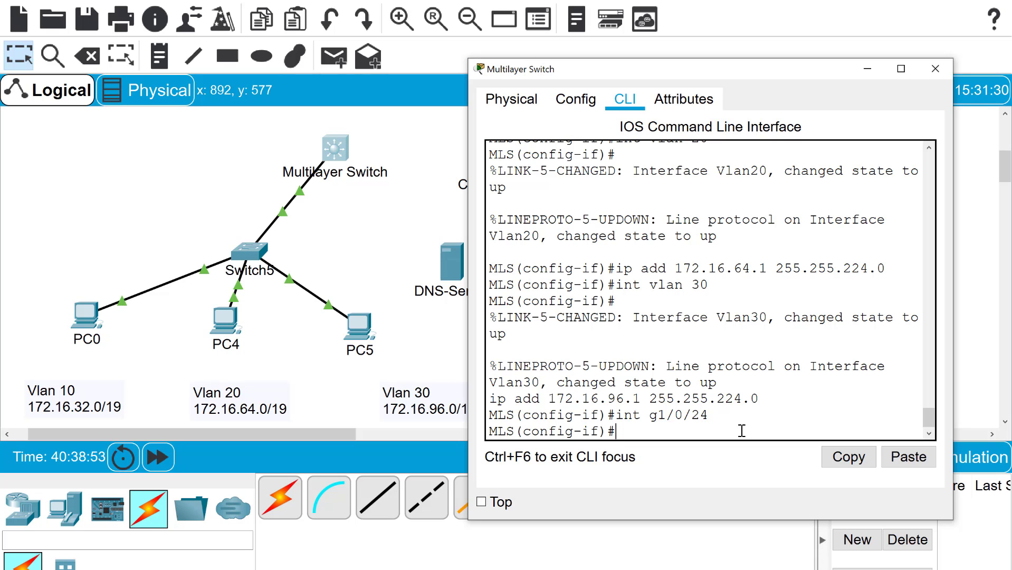
Apply no switchport to g1/0/24 and assign it 209.165.200.225 255.255.255.252
{"action": "type", "text": "no swi"}
{"action": "type", "text": "tchport"}
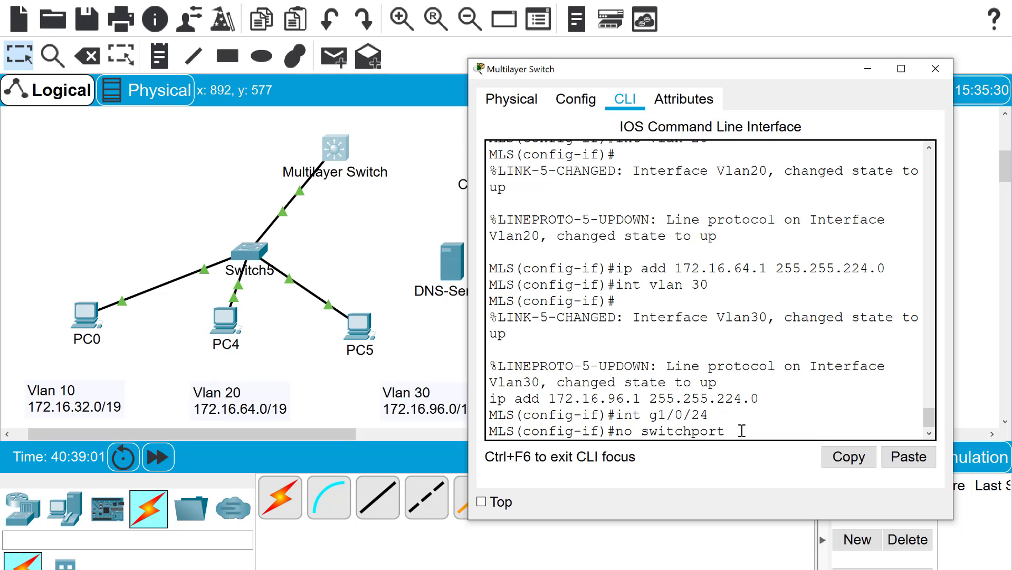
{"action": "key", "text": "Return"}
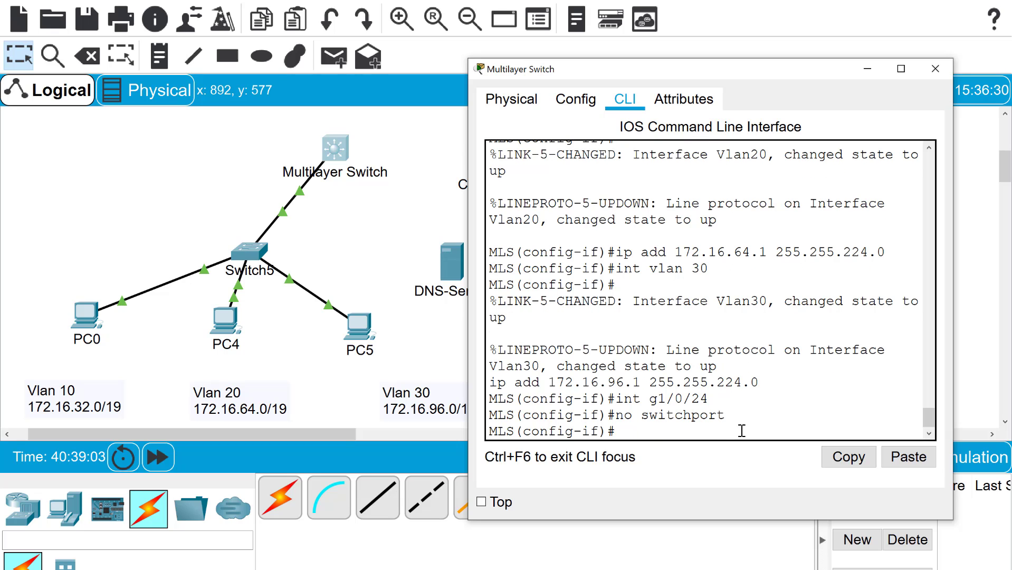
{"action": "type", "text": "ip address"}
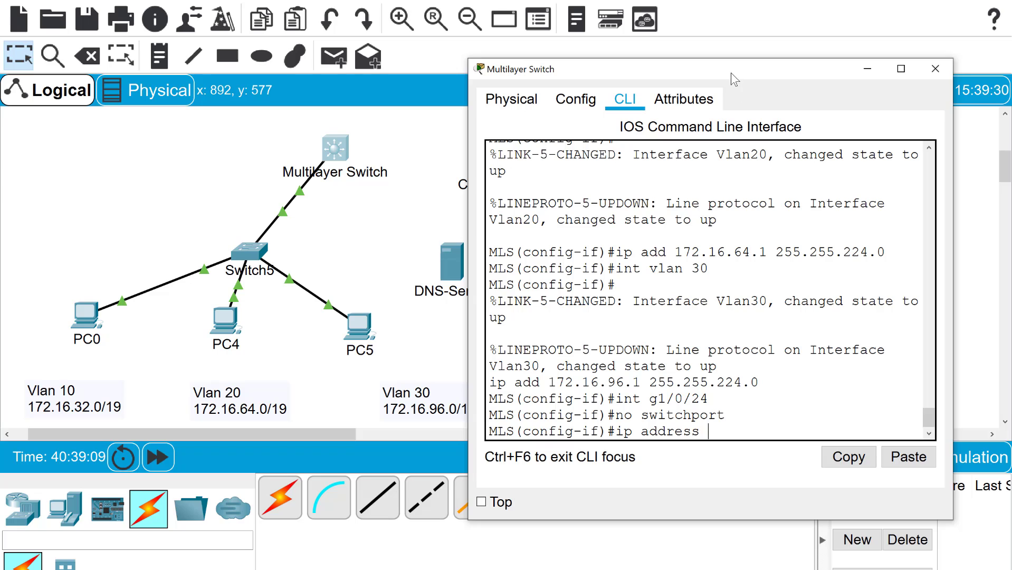
{"action": "left_click_drag", "start_coordinate": [732, 74], "coordinate": [716, 51]}
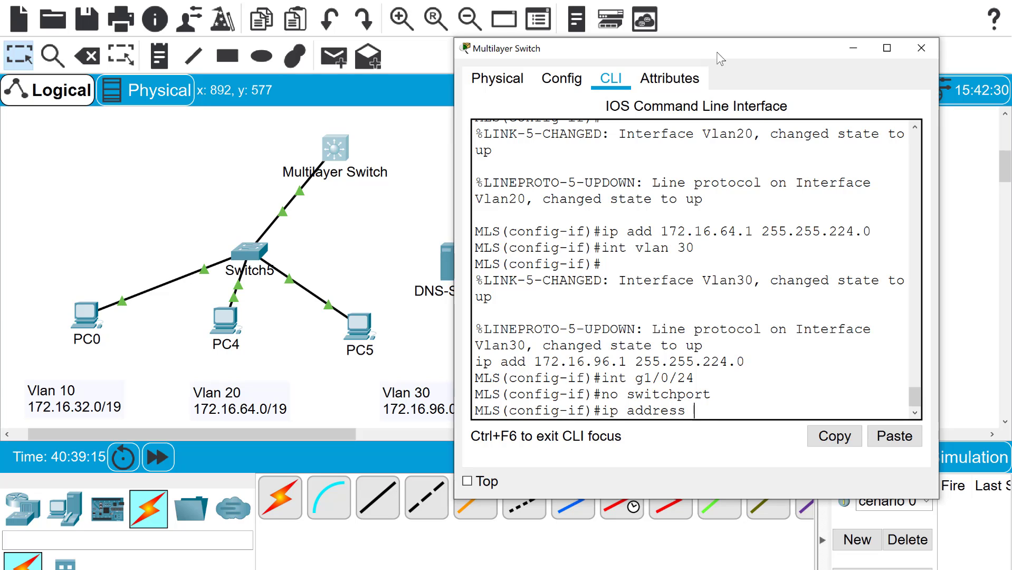
{"action": "type", "text": "209.165"}
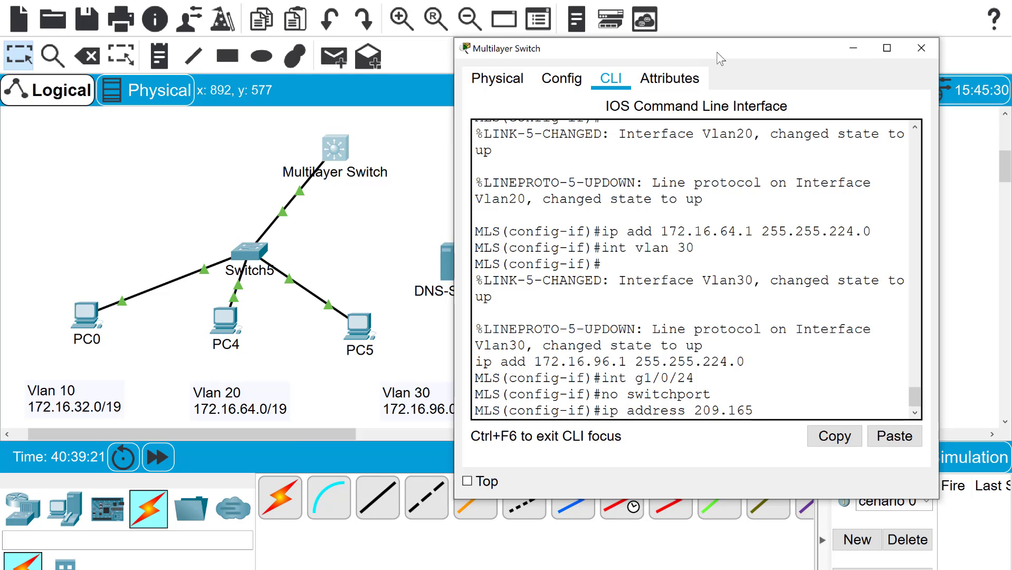
{"action": "type", "text": ".200.225"}
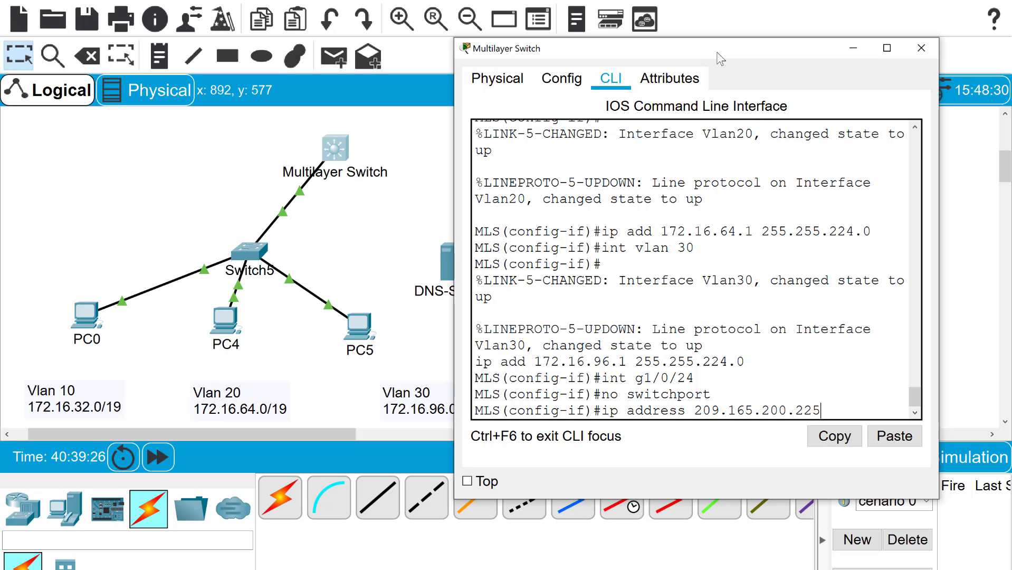
{"action": "type", "text": " 255.255.255.2"}
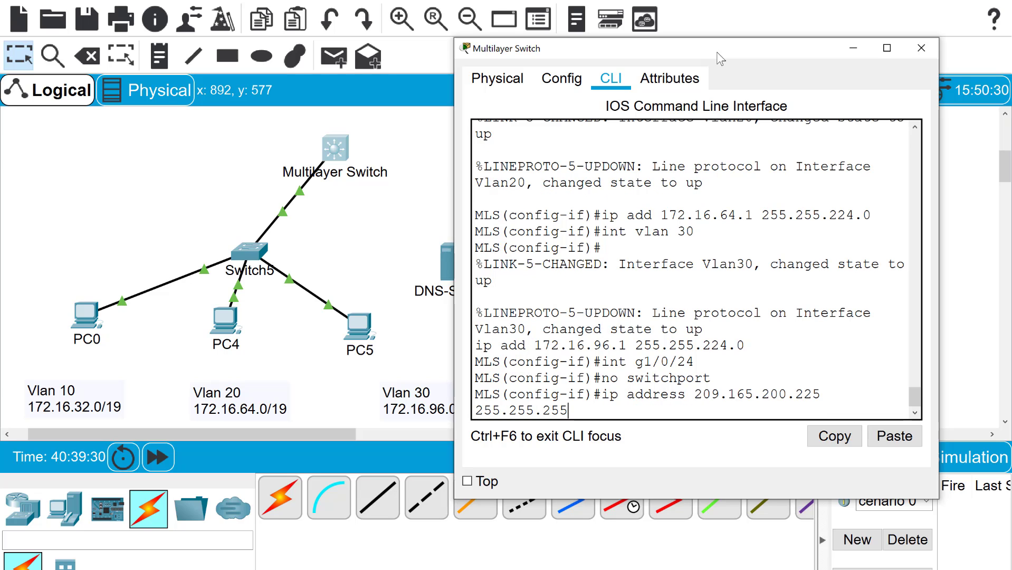
{"action": "type", "text": "52"}
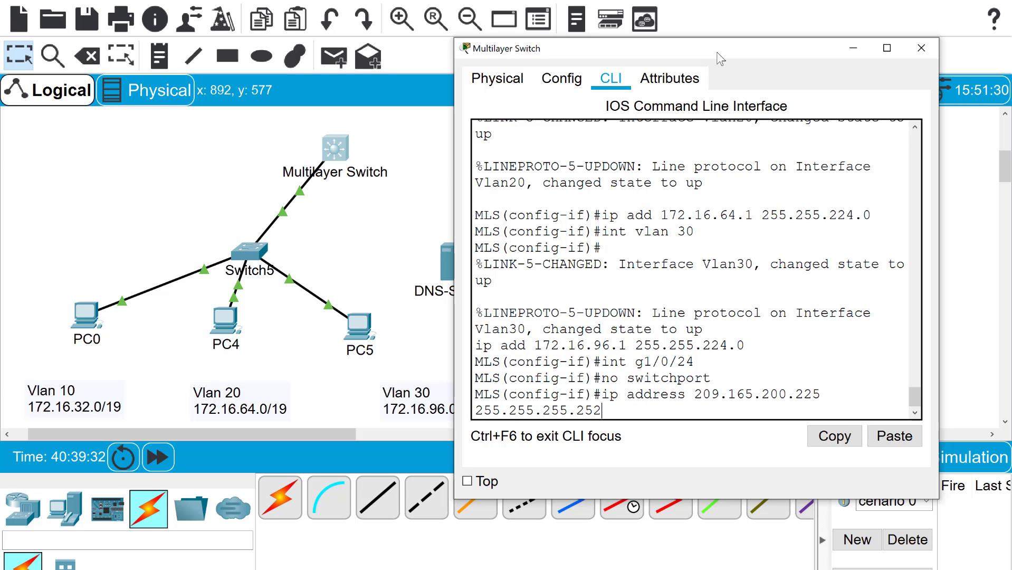
{"action": "key", "text": "Return"}
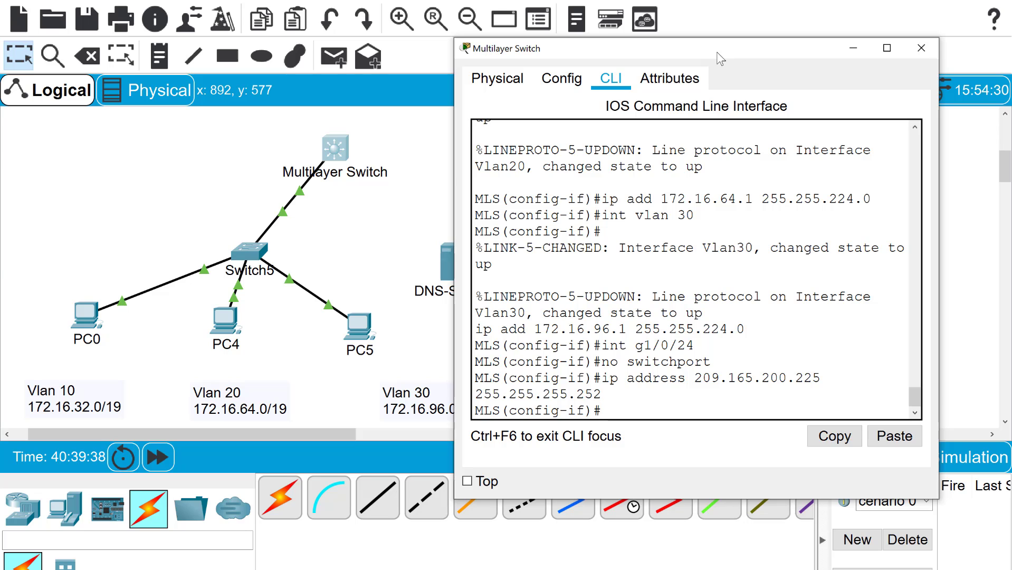
Run a copper straight-through cable from MLS Gi1/0/24 to the Company Internet Server's FastEthernet0
{"action": "left_click", "coordinate": [852, 46]}
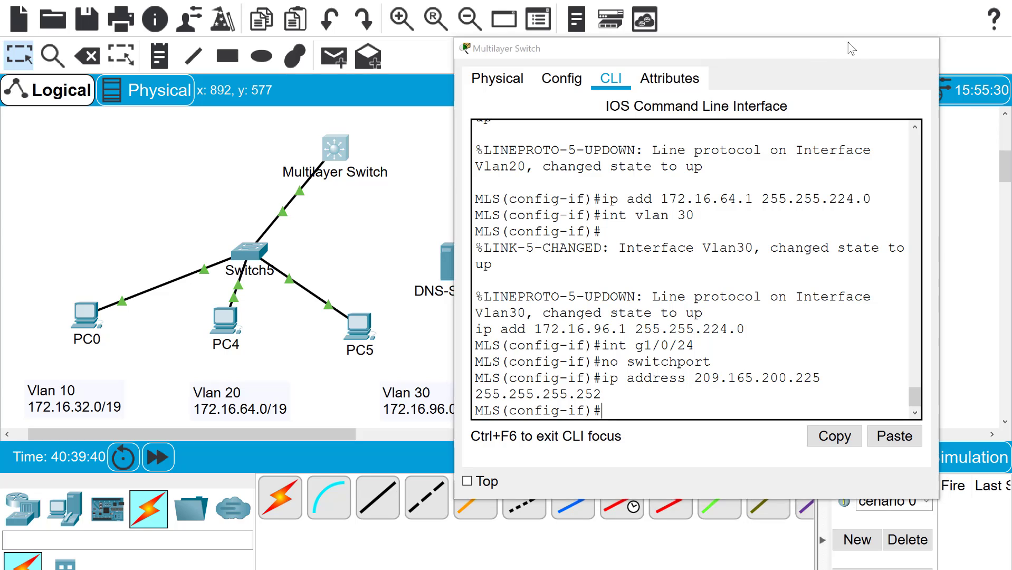
{"action": "left_click", "coordinate": [382, 510]}
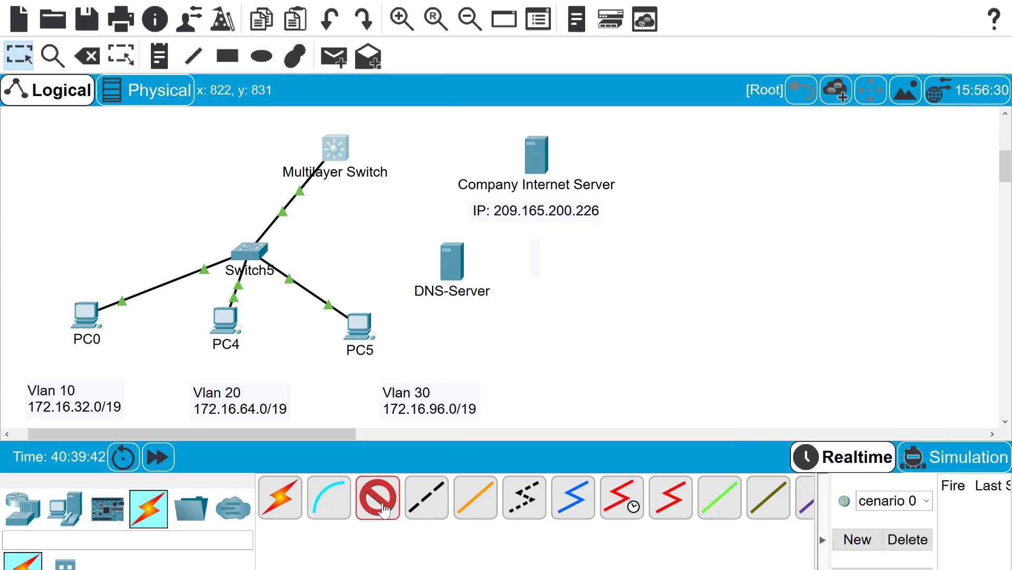
{"action": "left_click", "coordinate": [343, 153]}
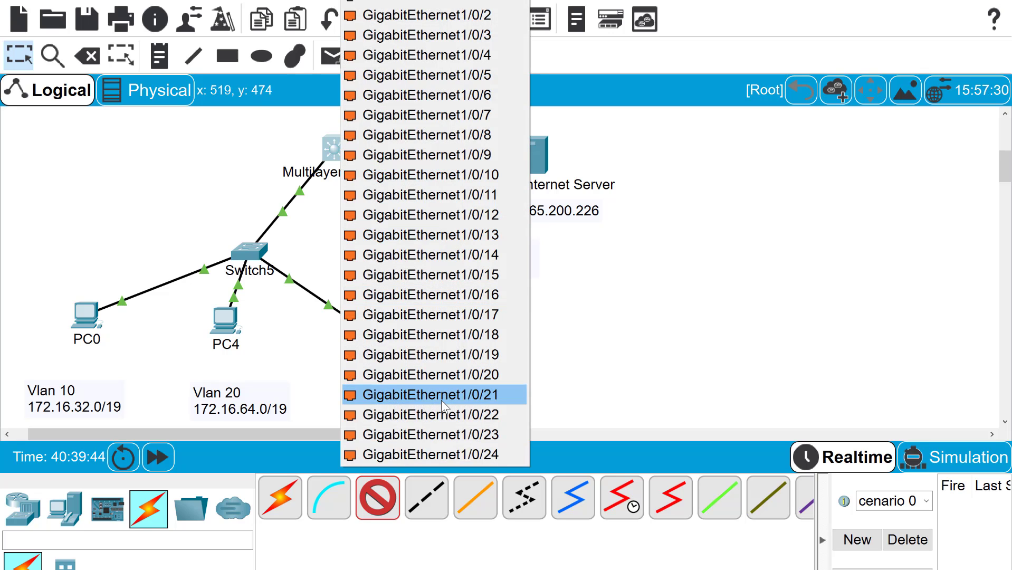
{"action": "left_click", "coordinate": [454, 455]}
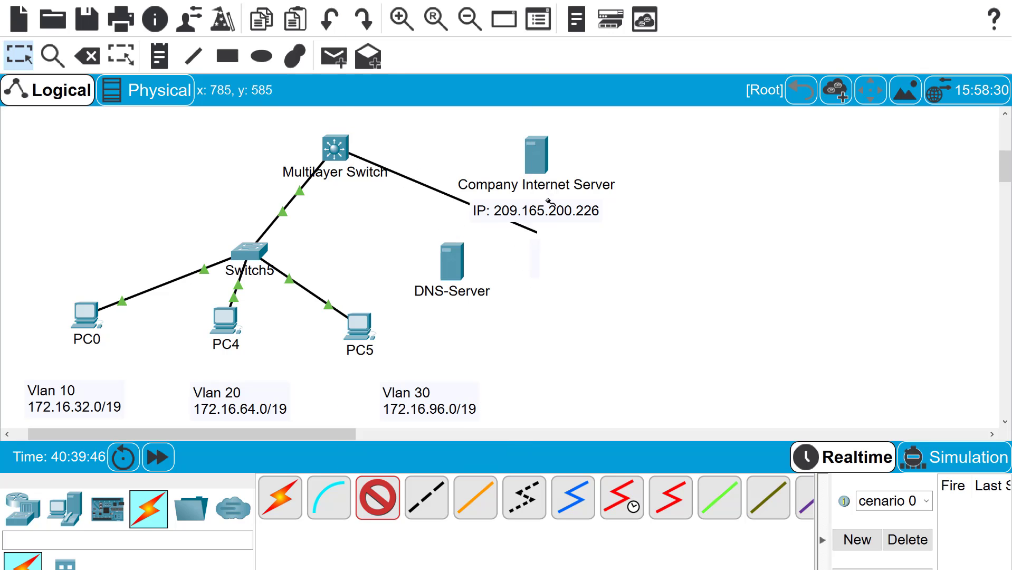
{"action": "left_click", "coordinate": [538, 158]}
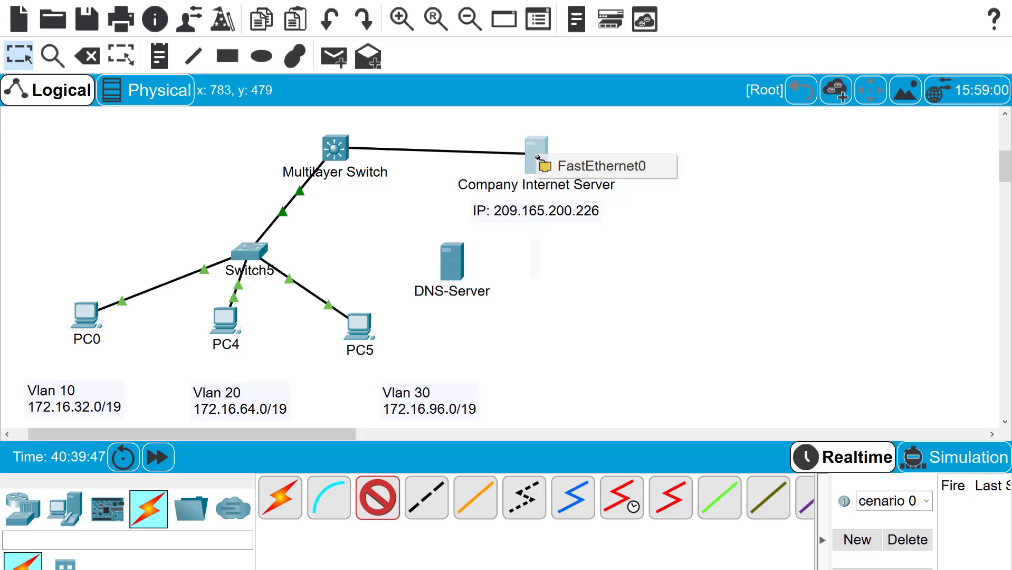
{"action": "left_click", "coordinate": [574, 167]}
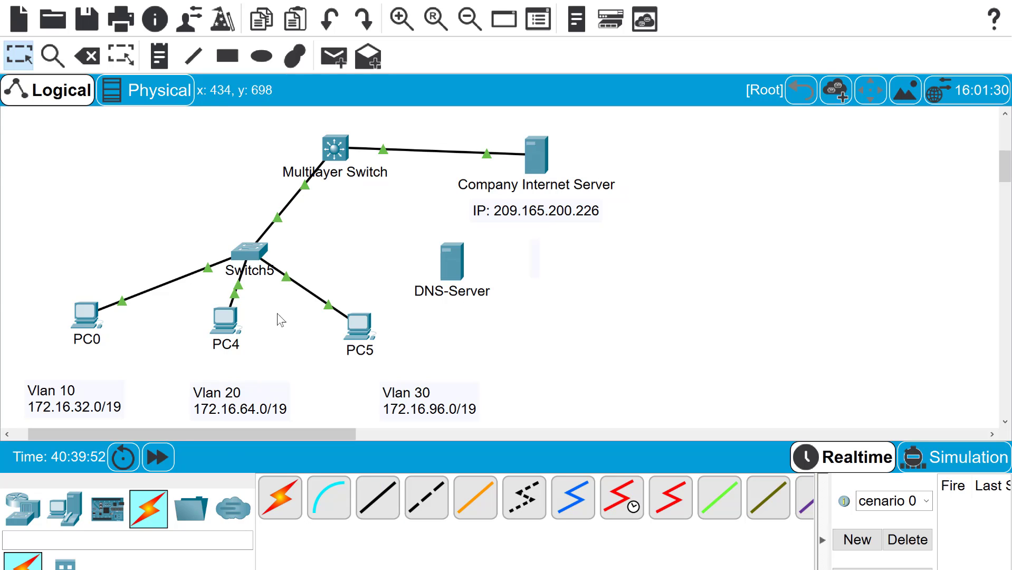
Return to privileged mode with end and ping 209.165.200.226, getting 4 of 5 replies
{"action": "left_click", "coordinate": [333, 152]}
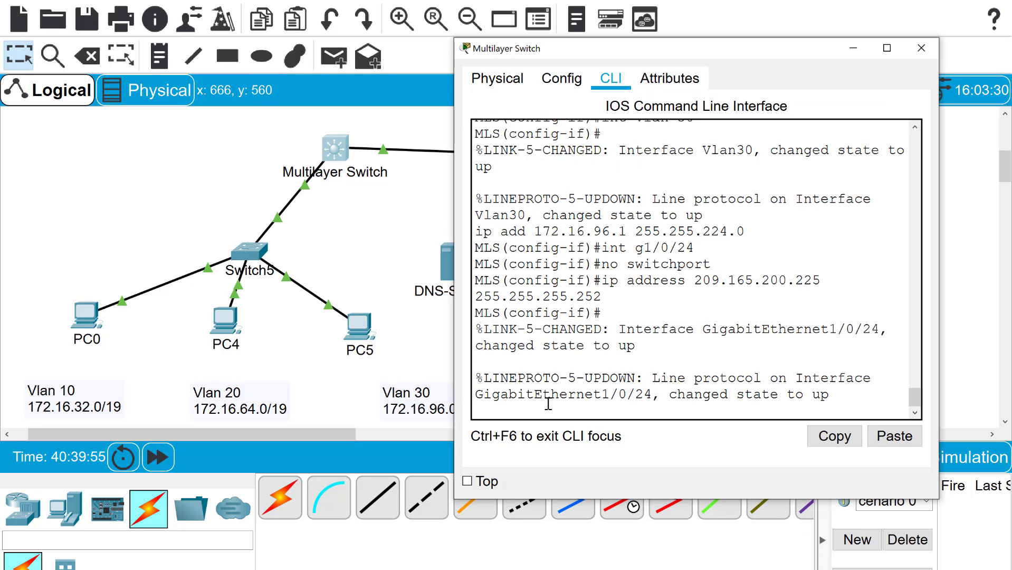
{"action": "key", "text": "Return"}
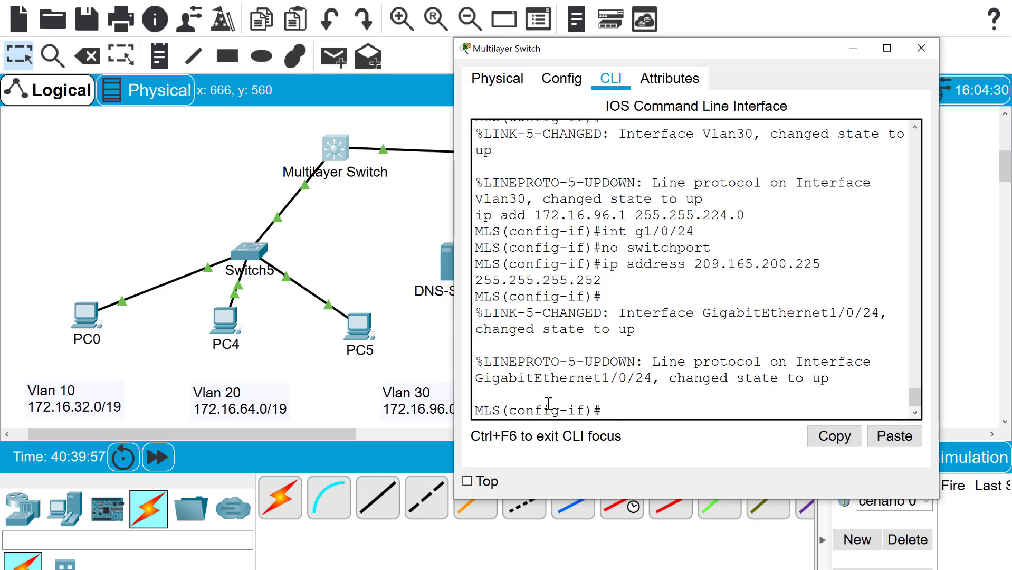
{"action": "type", "text": "end"}
{"action": "key", "text": "Return"}
{"action": "type", "text": "p"}
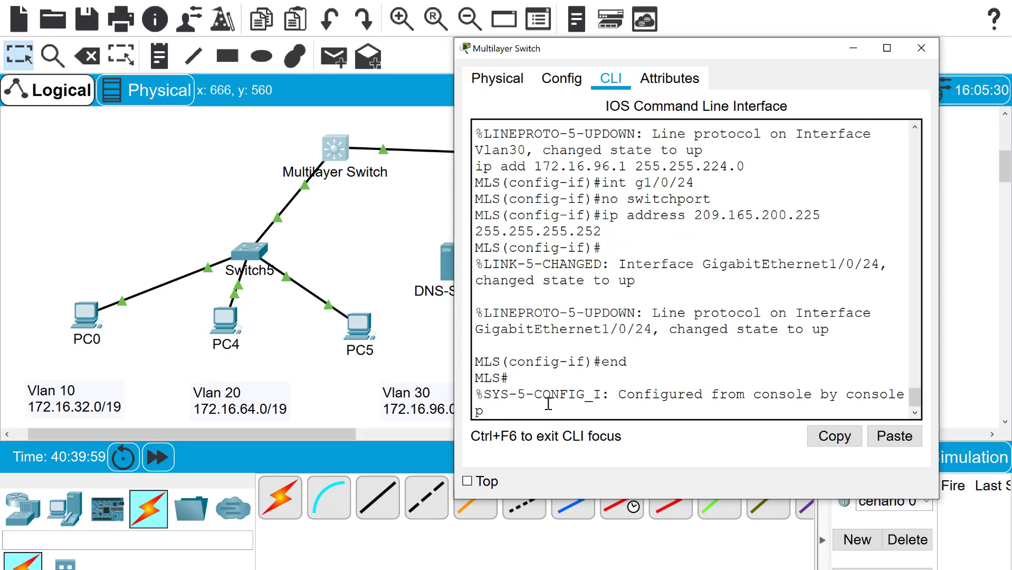
{"action": "type", "text": "n"}
{"action": "key", "text": "BackSpace"}
{"action": "type", "text": "ing 209"}
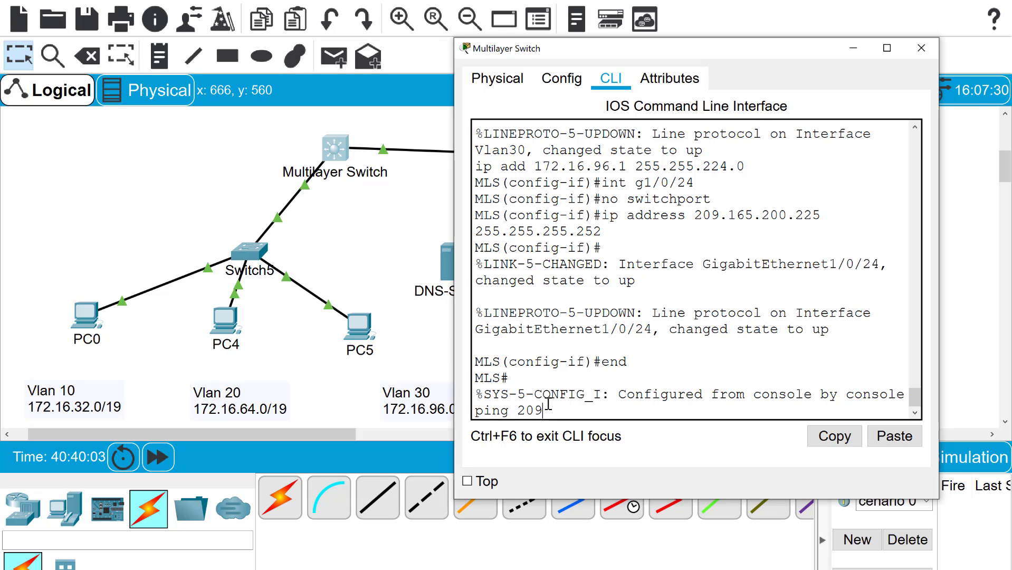
{"action": "type", "text": ".165"}
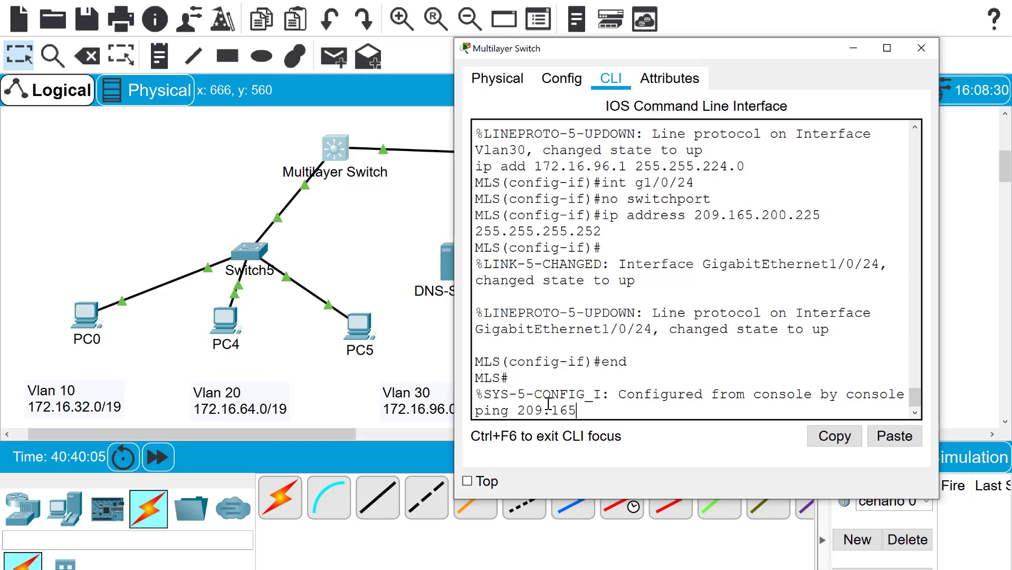
{"action": "type", "text": ".200"}
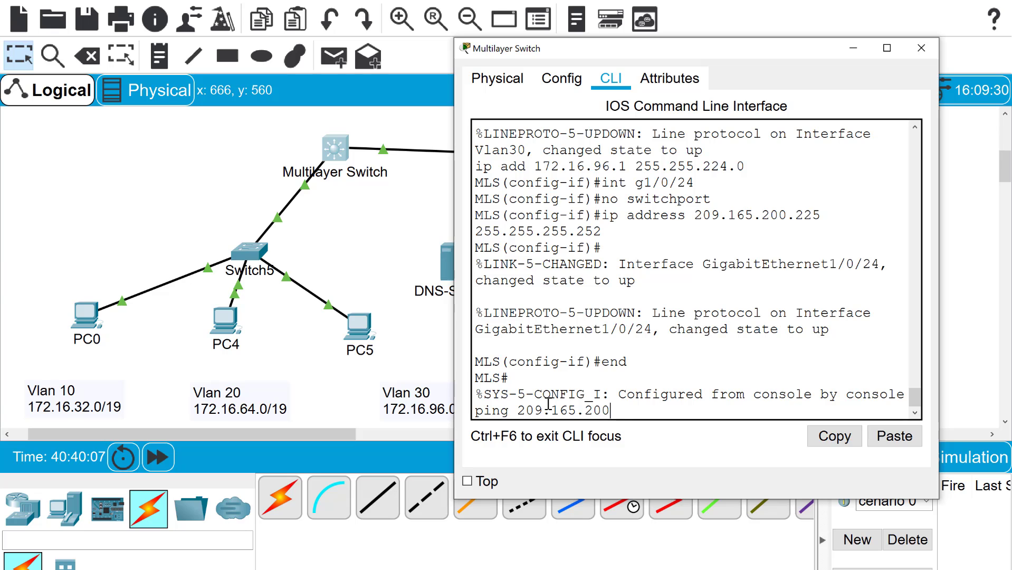
{"action": "type", "text": ".22"}
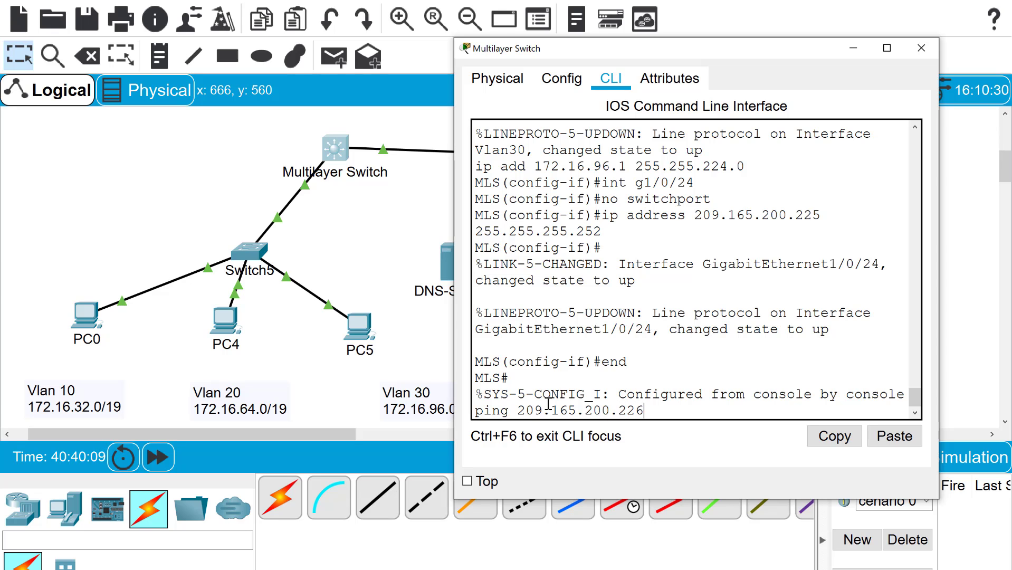
{"action": "type", "text": "6"}
{"action": "key", "text": "Return"}
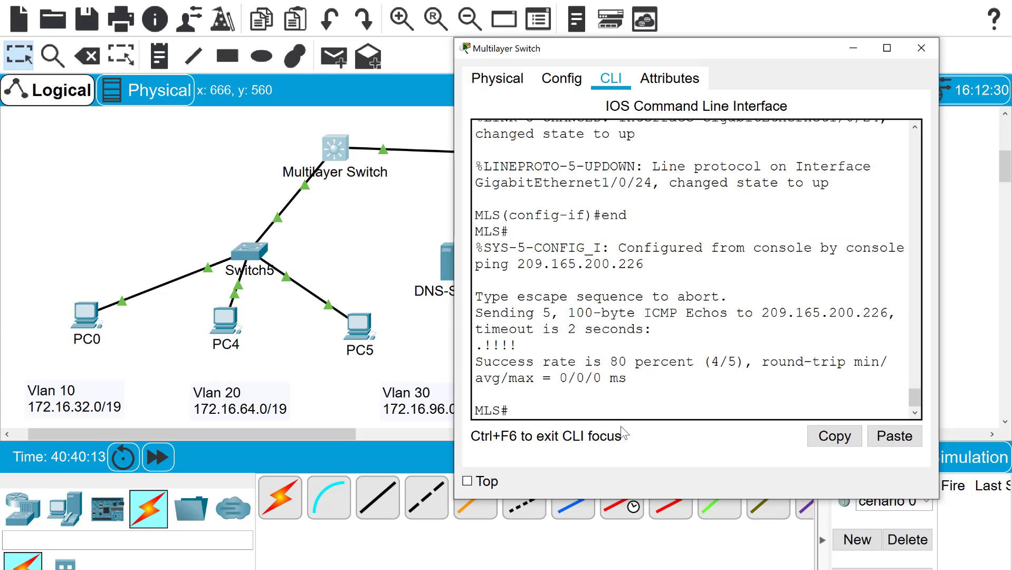
{"action": "left_click_drag", "start_coordinate": [516, 346], "coordinate": [465, 347]}
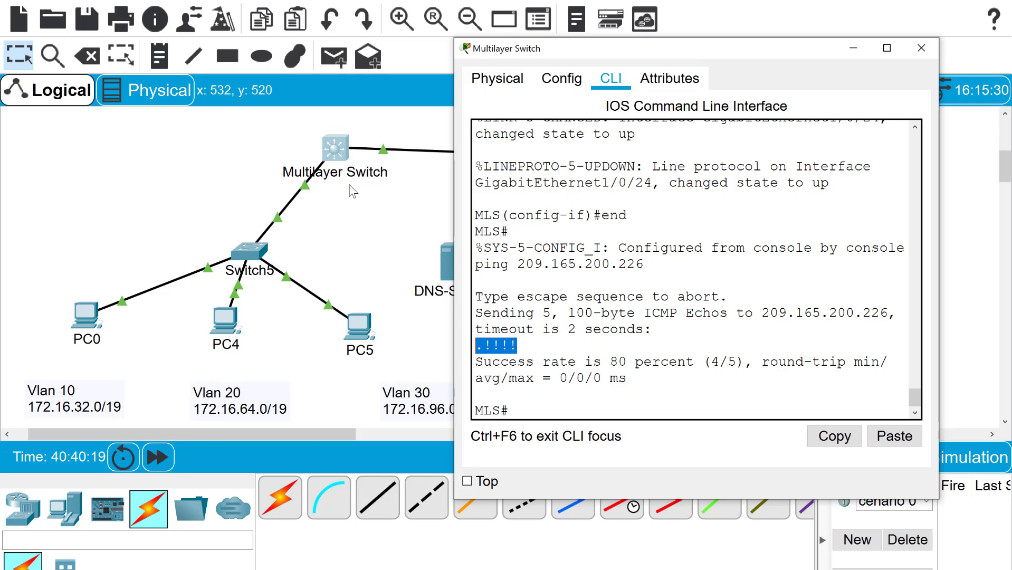
Cable a Multilayer Switch Gigabit port to the DNS-Server's FastEthernet0 with copper straight-through
{"action": "left_click", "coordinate": [851, 52]}
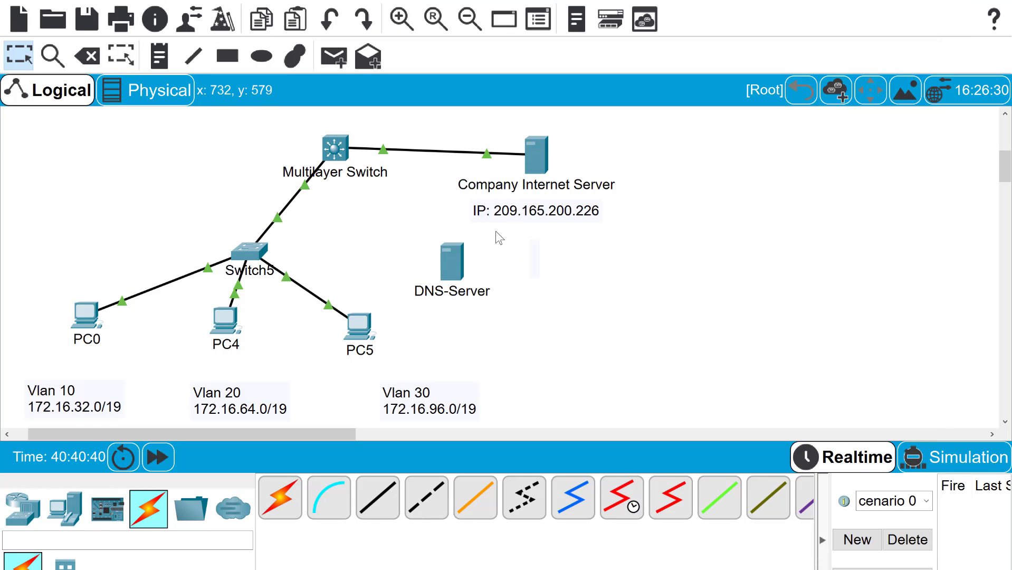
{"action": "left_click", "coordinate": [386, 499]}
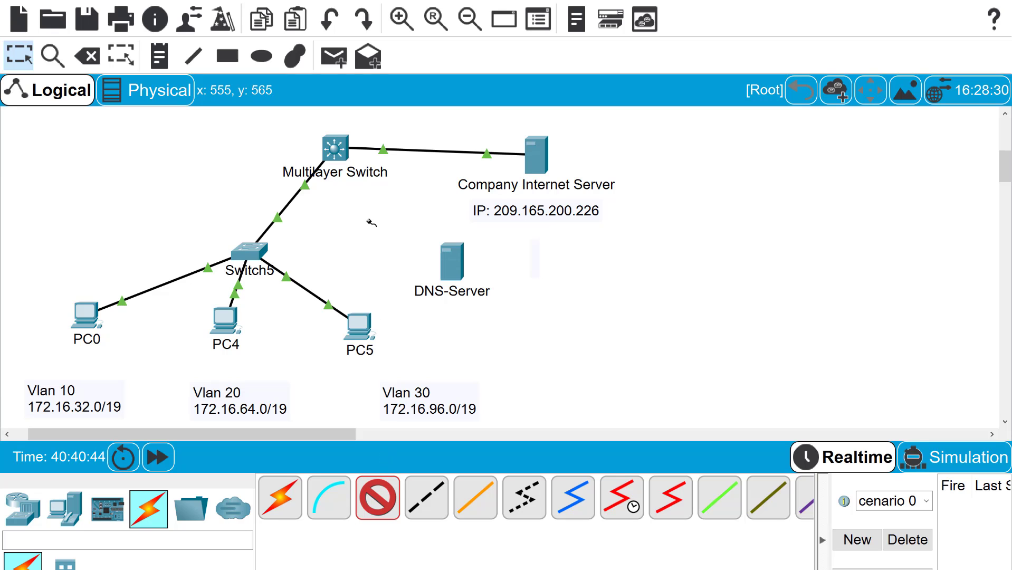
{"action": "left_click", "coordinate": [341, 151]}
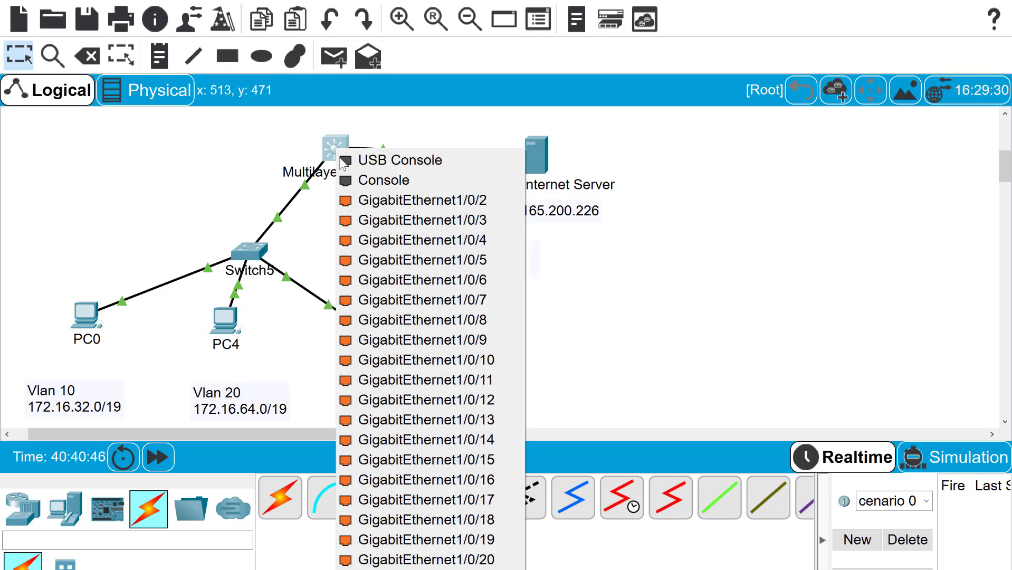
{"action": "left_click", "coordinate": [466, 360]}
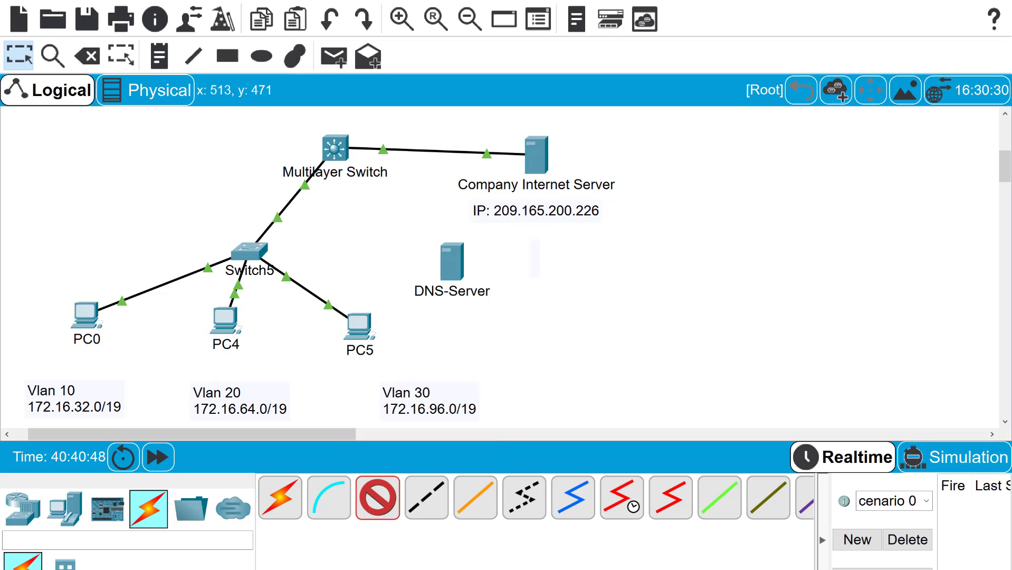
{"action": "left_click", "coordinate": [453, 260]}
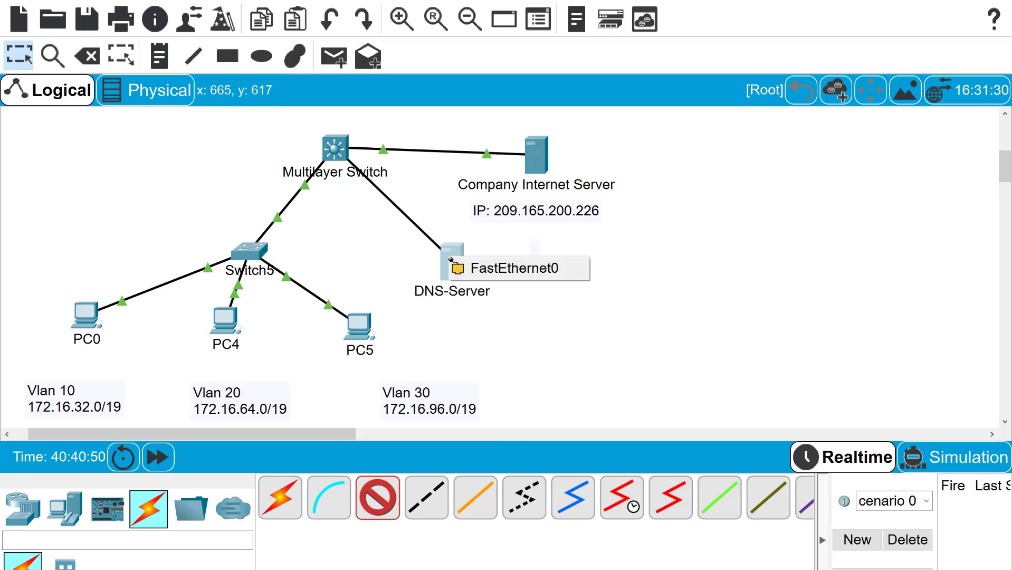
{"action": "left_click", "coordinate": [484, 271]}
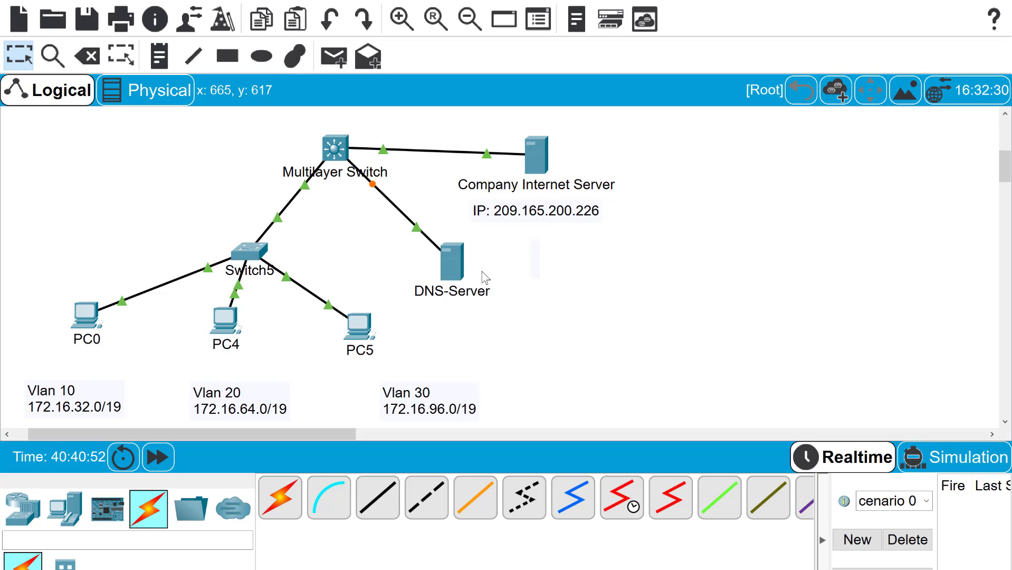
Enter global configuration on the MLS and select interface g1/0/23
{"action": "left_click", "coordinate": [334, 148]}
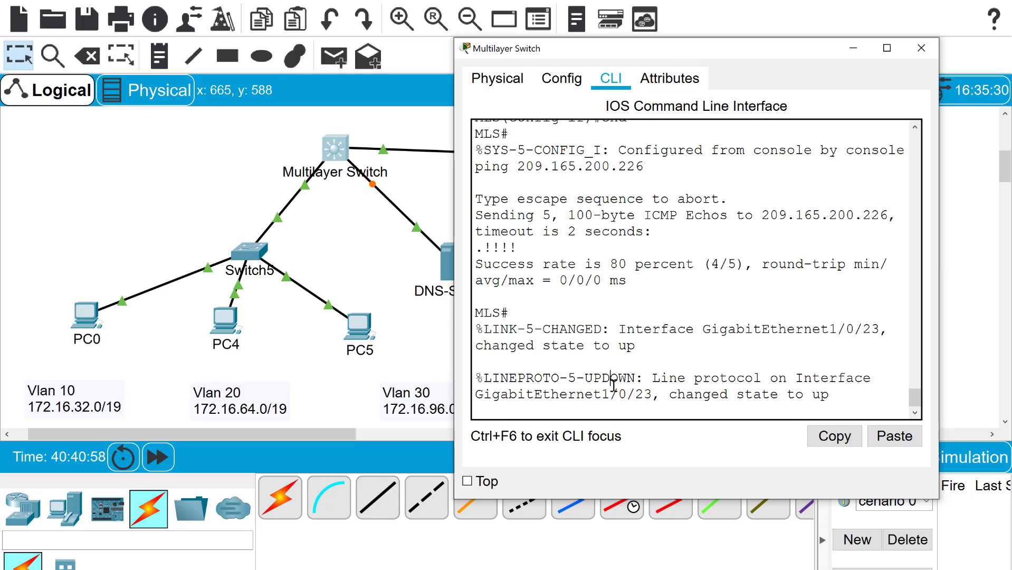
{"action": "type", "text": "t g1/0/23"}
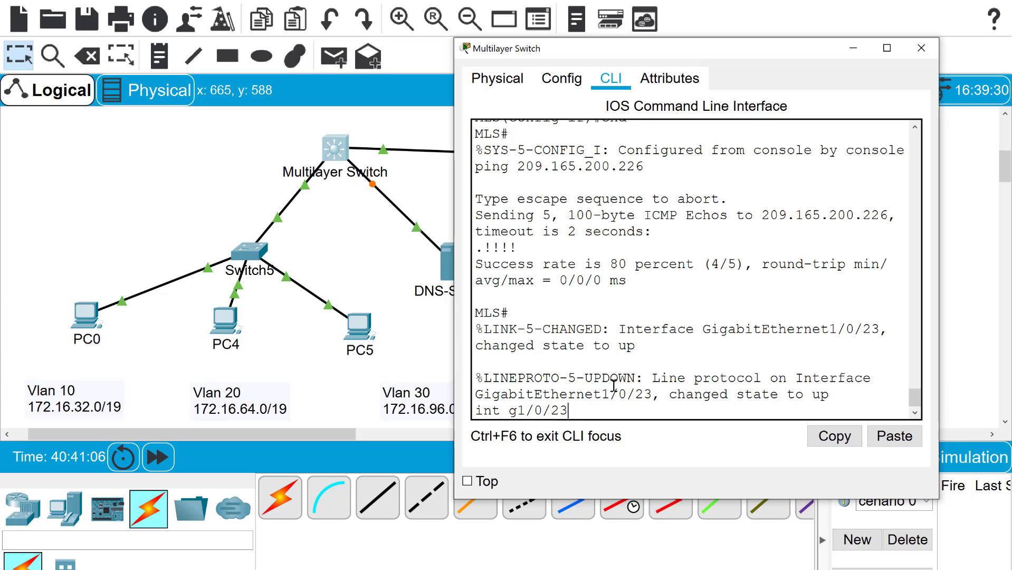
{"action": "key", "text": "Return"}
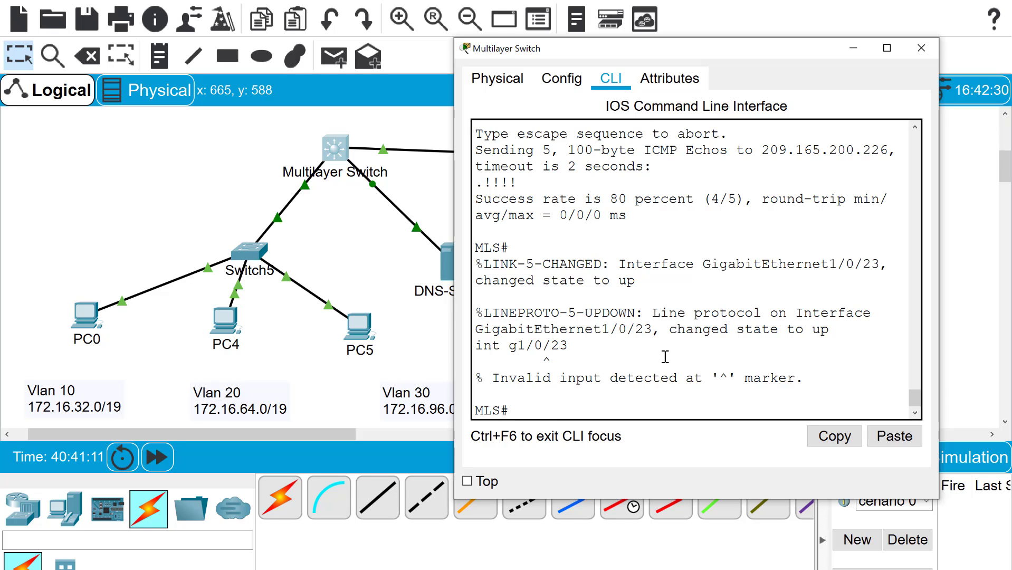
{"action": "type", "text": "conf t"}
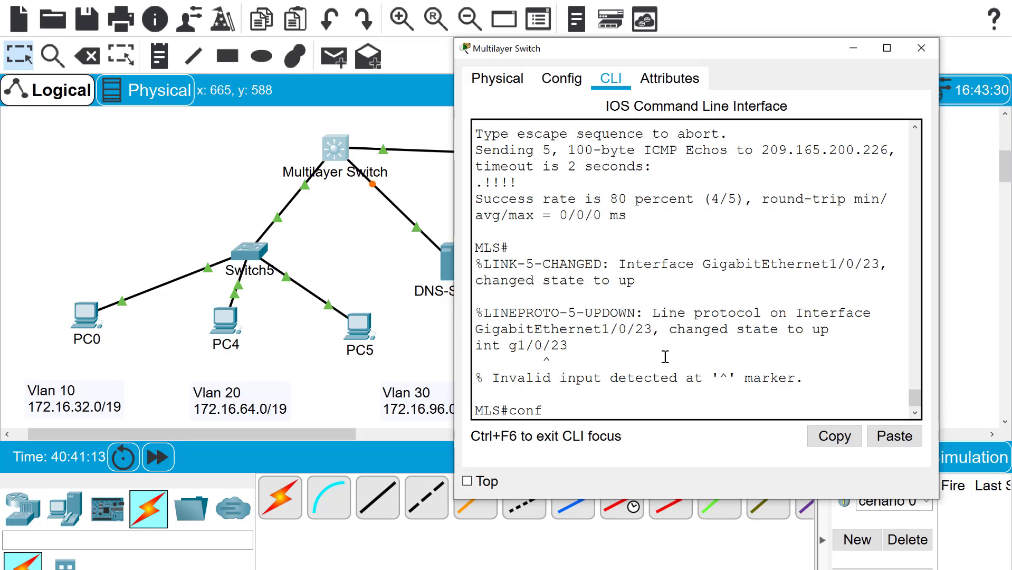
{"action": "key", "text": "Return"}
{"action": "type", "text": "int g"}
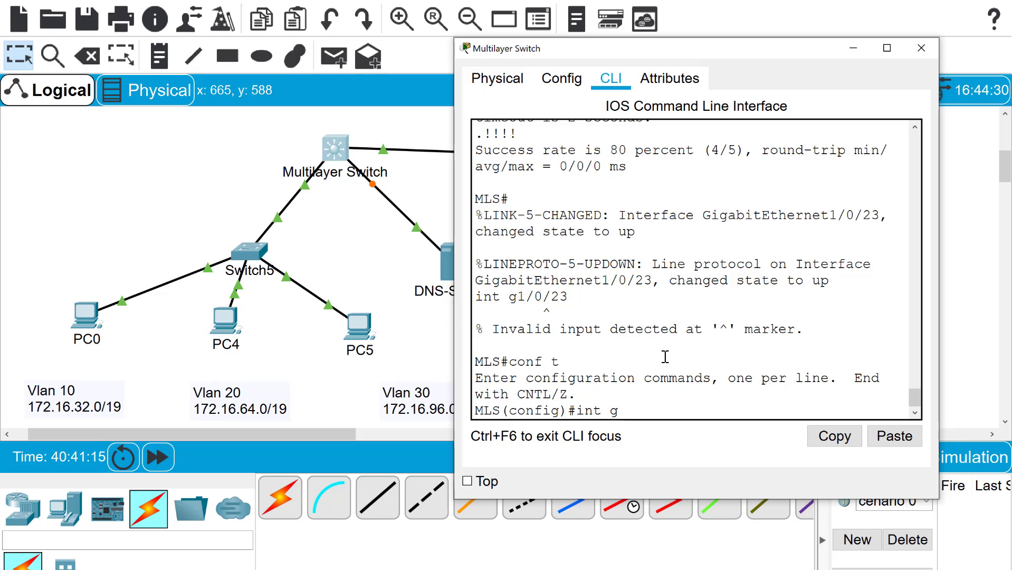
{"action": "type", "text": "1/0/23"}
{"action": "key", "text": "Return"}
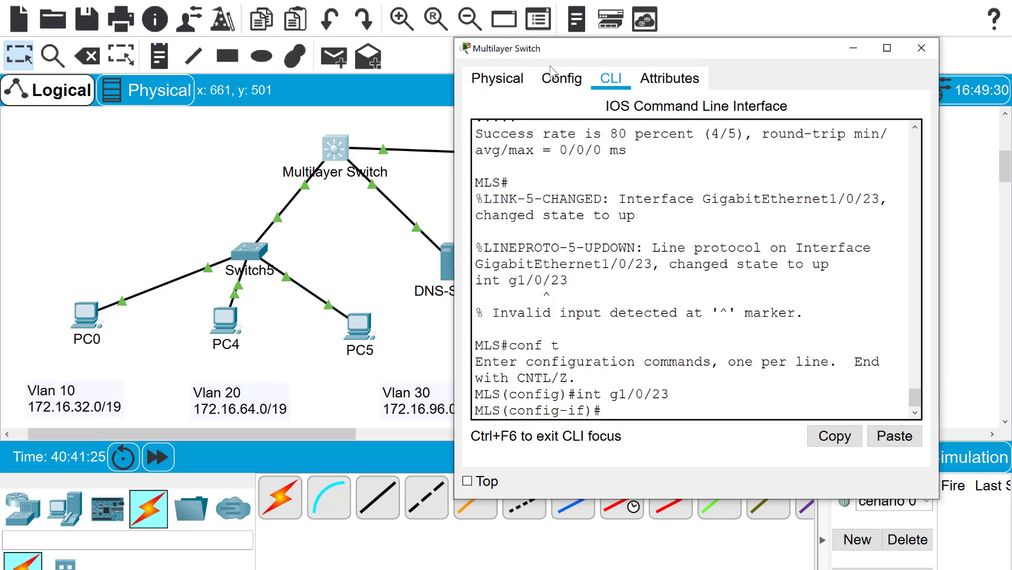
Apply no switchport to g1/0/23 and assign it 10.1.1.1 255.0.0.0
{"action": "left_click_drag", "start_coordinate": [597, 50], "coordinate": [678, 50]}
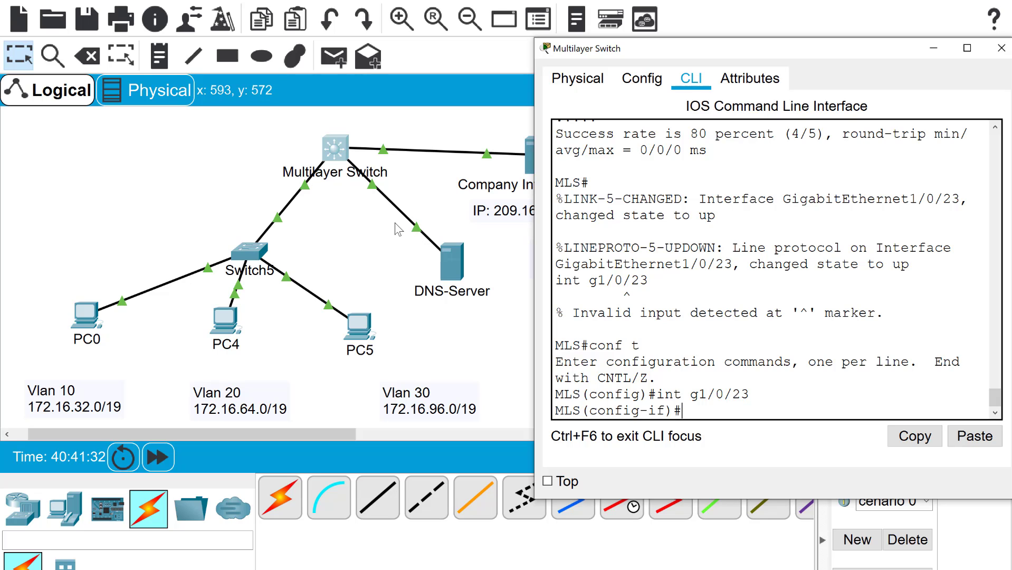
{"action": "type", "text": "n"}
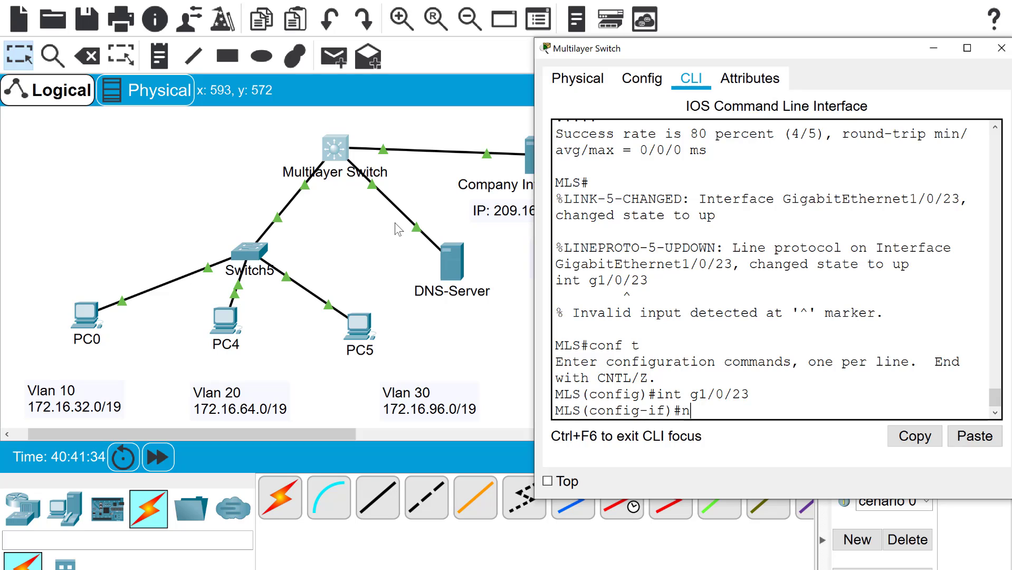
{"action": "type", "text": "o swi"}
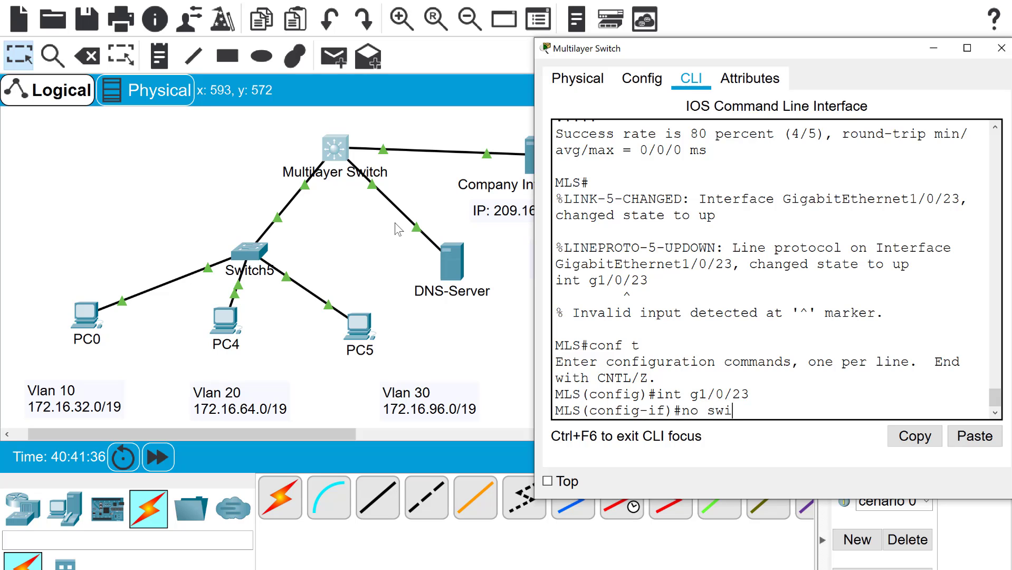
{"action": "type", "text": "tchport"}
{"action": "key", "text": "Return"}
{"action": "key", "text": "Return"}
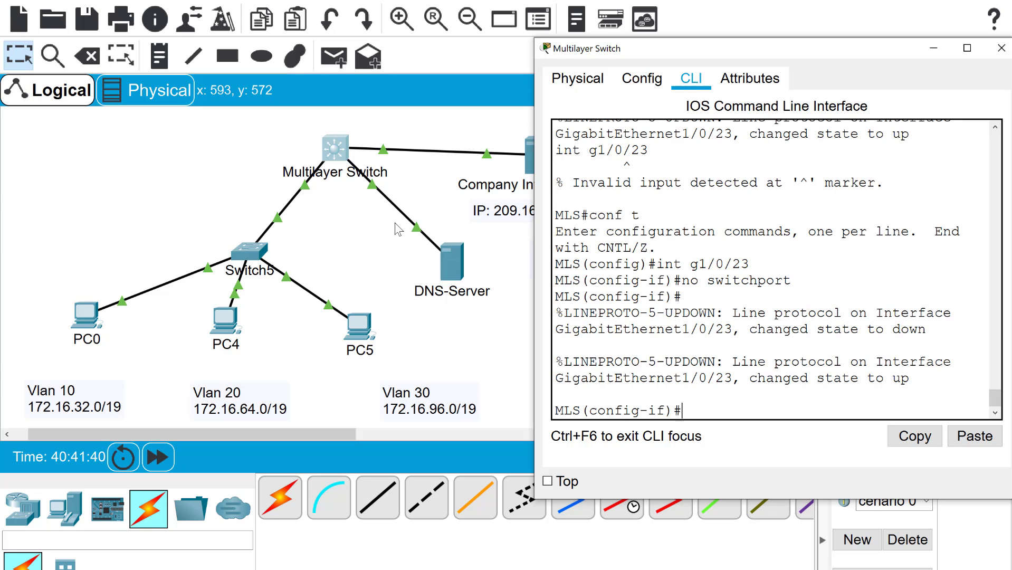
{"action": "type", "text": "ip add "}
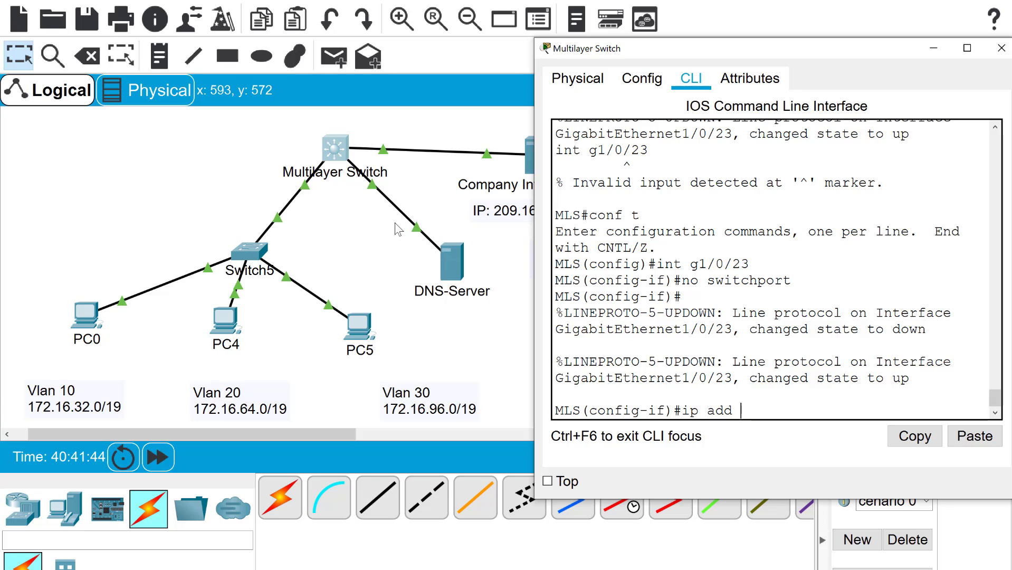
{"action": "type", "text": "1"}
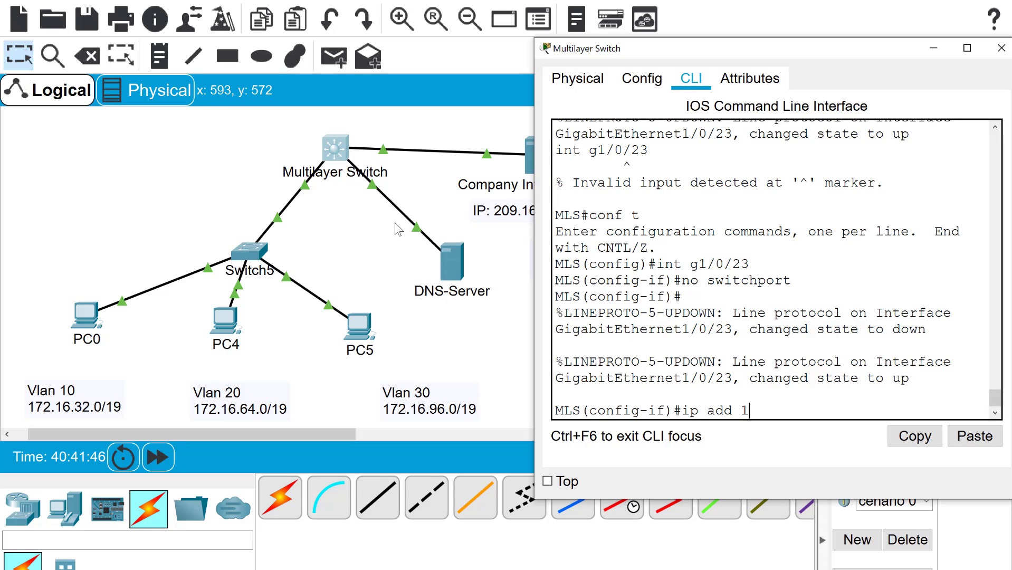
{"action": "type", "text": "0.1.1.1 255.0.0.0"}
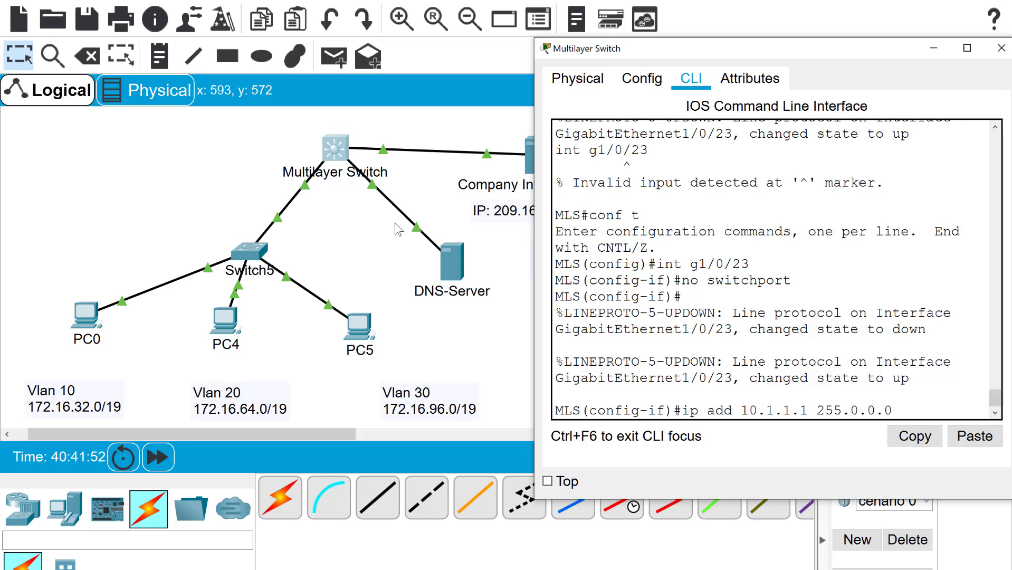
{"action": "key", "text": "Return"}
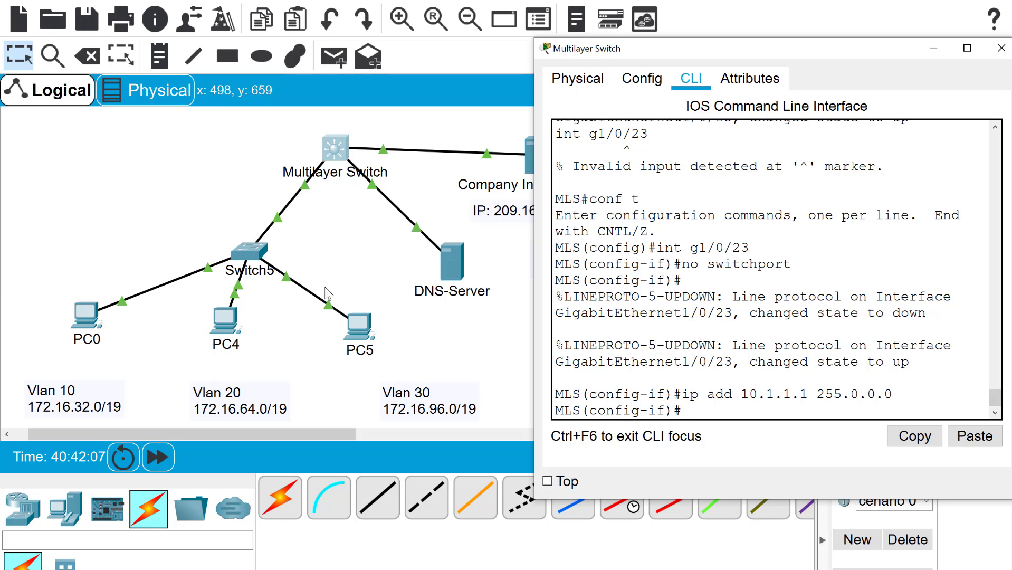
From PC0's Command Prompt, ping 172.16.64.10 and observe the request time out
{"action": "left_click", "coordinate": [96, 322]}
{"action": "left_click", "coordinate": [95, 323]}
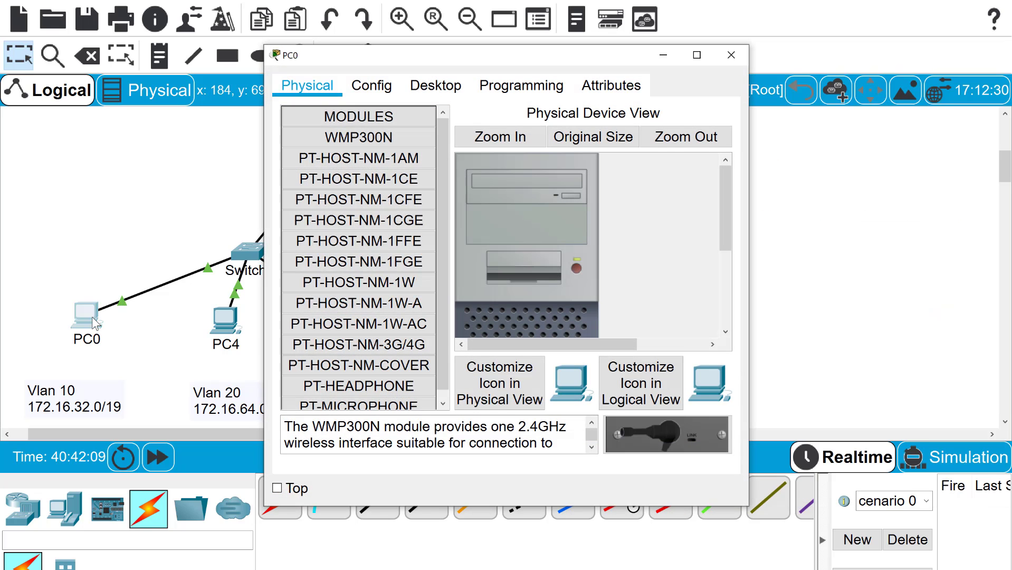
{"action": "left_click", "coordinate": [479, 140]}
{"action": "left_click", "coordinate": [436, 86]}
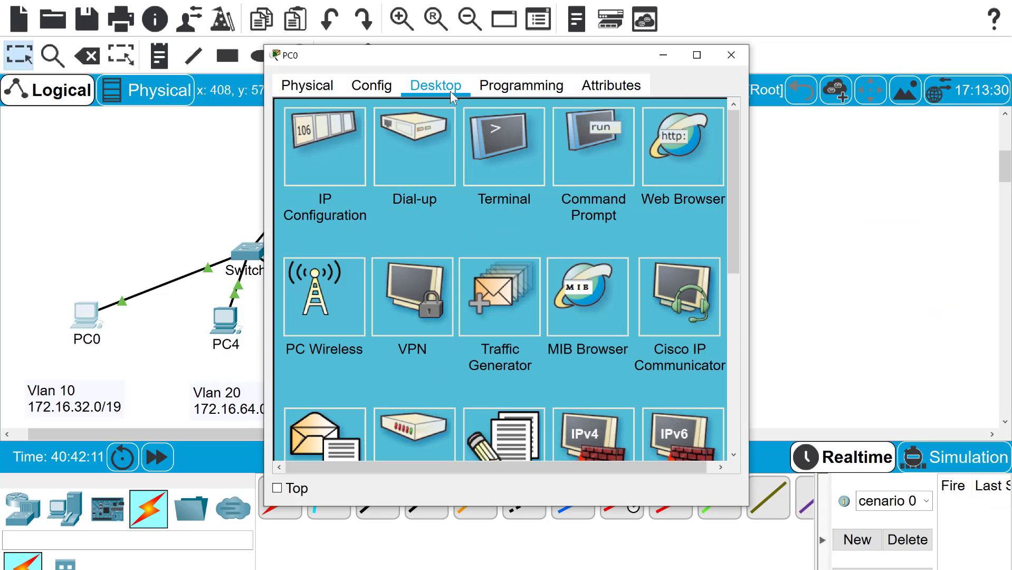
{"action": "left_click", "coordinate": [587, 174]}
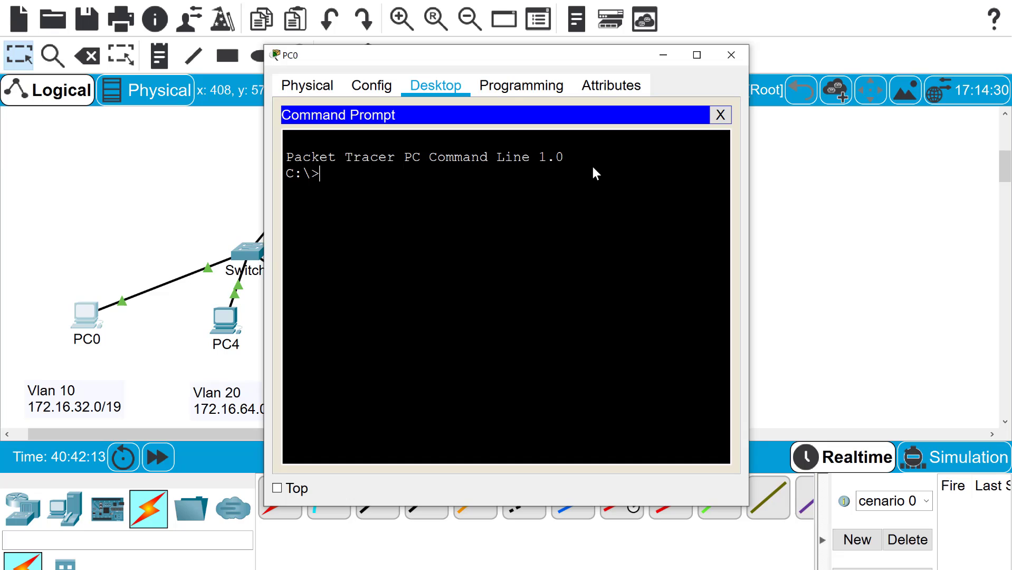
{"action": "type", "text": "ping 172.16"}
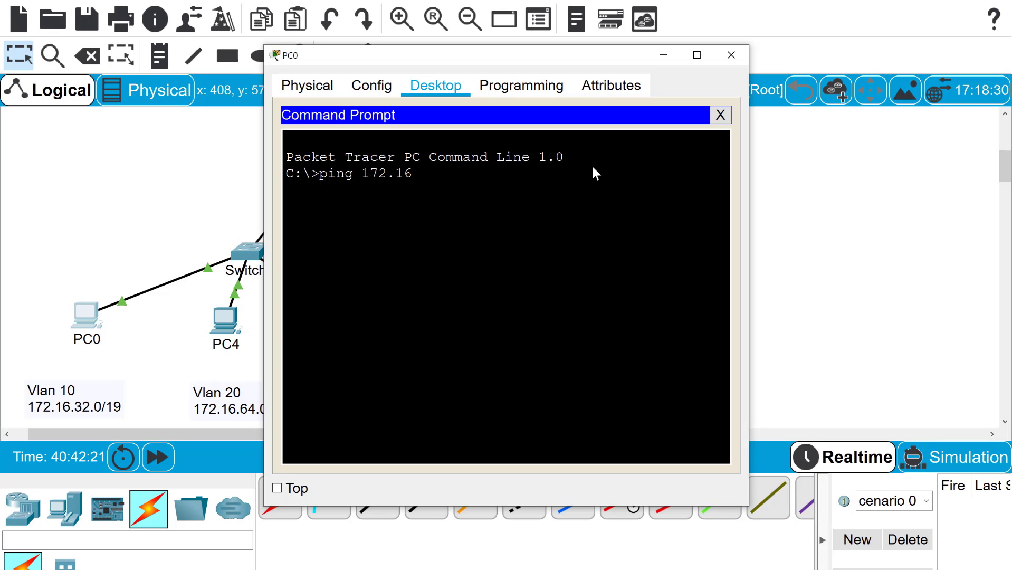
{"action": "type", "text": ".64.10"}
{"action": "key", "text": "Return"}
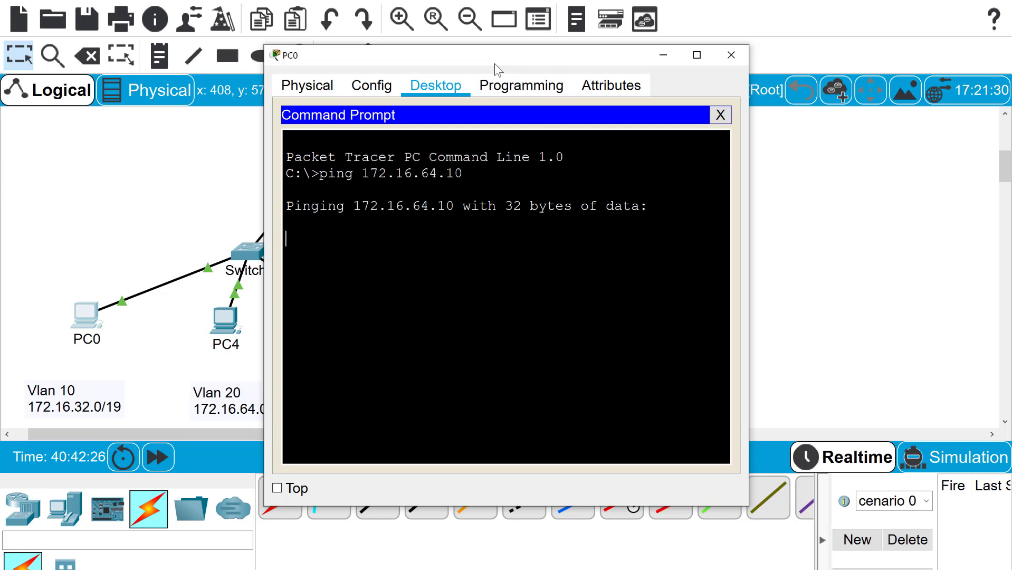
{"action": "left_click_drag", "start_coordinate": [495, 63], "coordinate": [723, 53]}
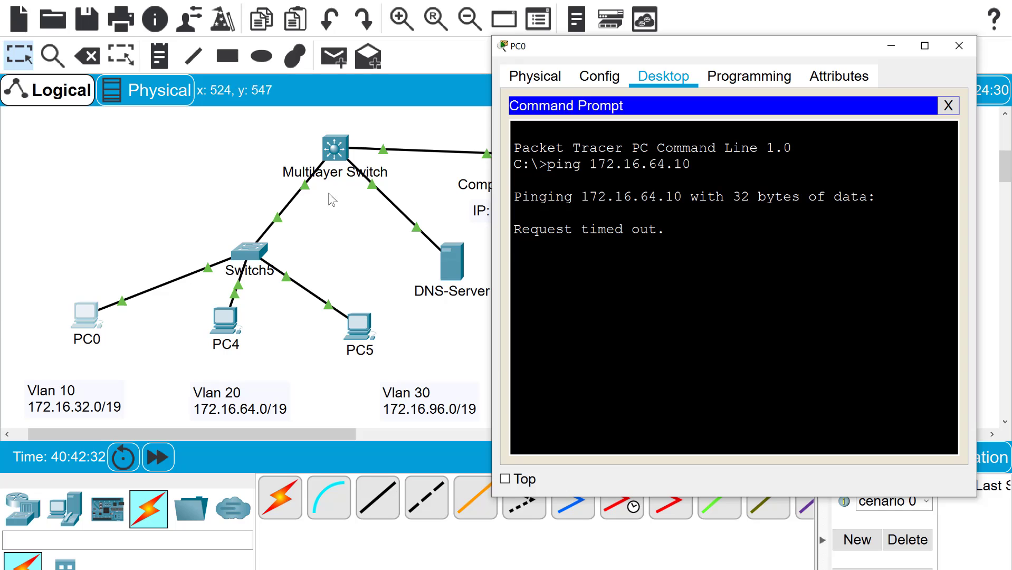
In the MLS CLI, re-enter global configuration and enable ip routing
{"action": "left_click", "coordinate": [339, 145]}
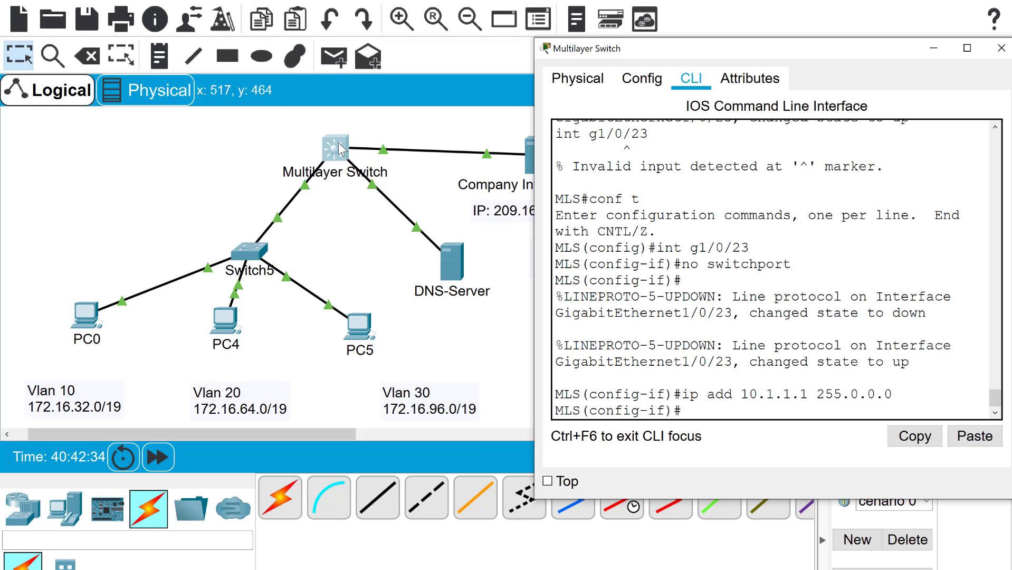
{"action": "type", "text": "end"}
{"action": "key", "text": "Return"}
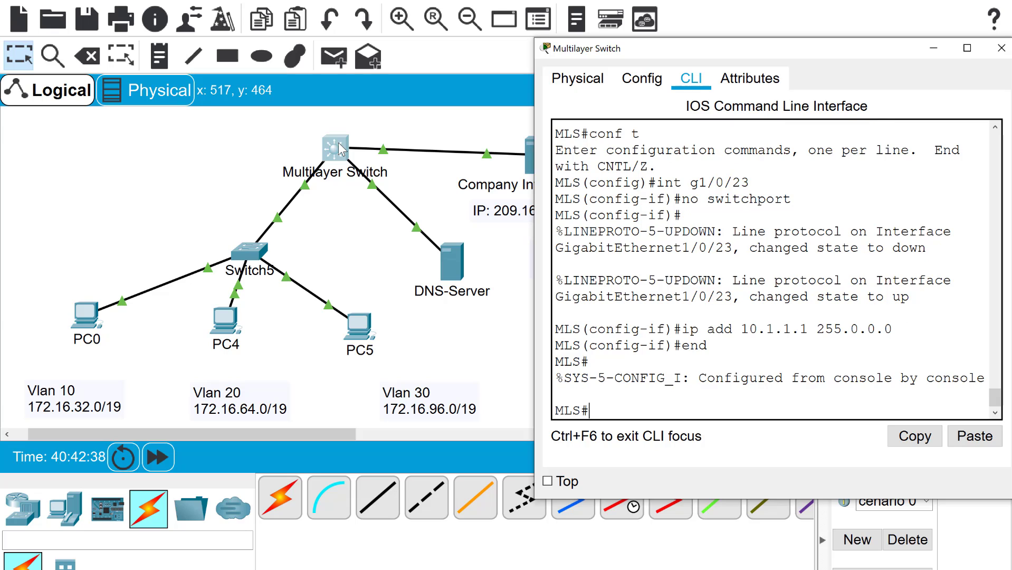
{"action": "type", "text": "conf t"}
{"action": "key", "text": "Return"}
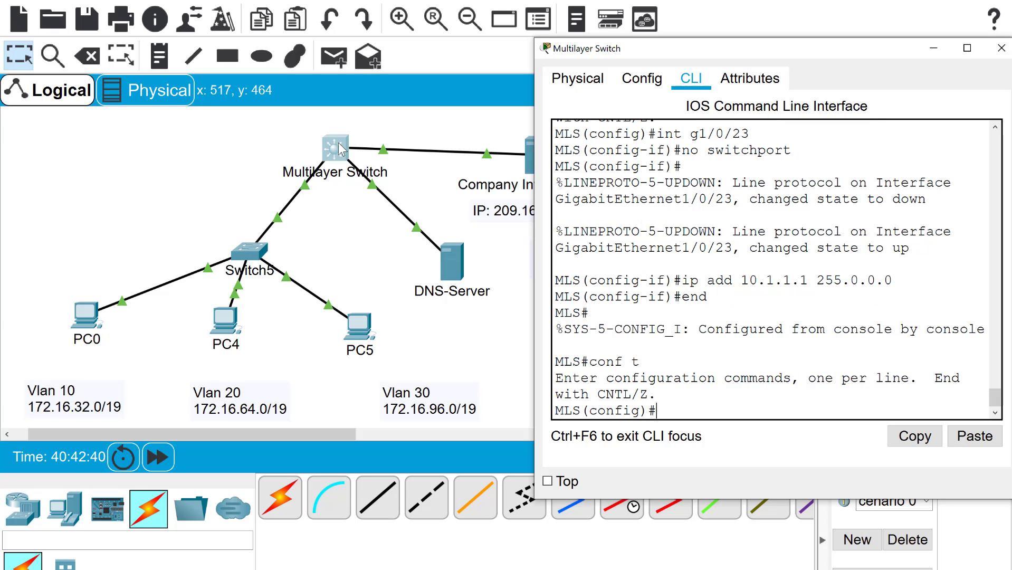
{"action": "type", "text": "ip"}
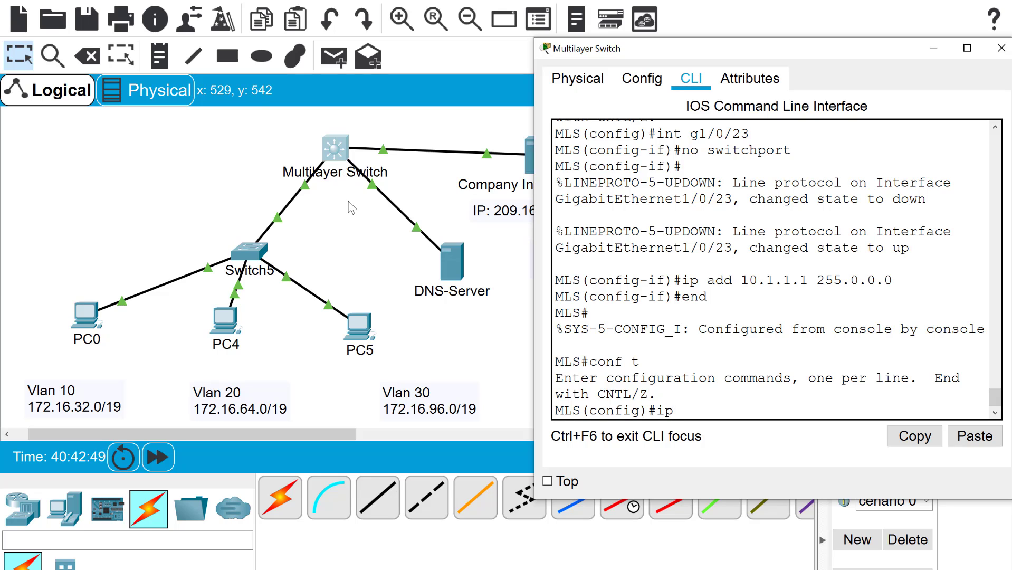
{"action": "type", "text": "routing"}
{"action": "key", "text": "Return"}
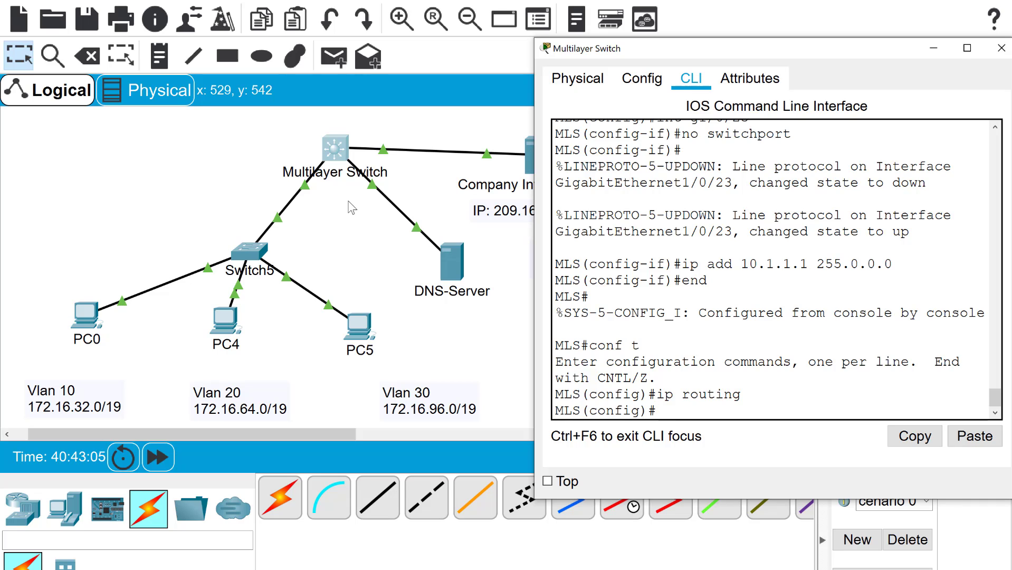
Rerun ping 172.16.64.10 on PC0, get 3 of 4 replies, and close the Command Prompt
{"action": "left_click", "coordinate": [80, 316]}
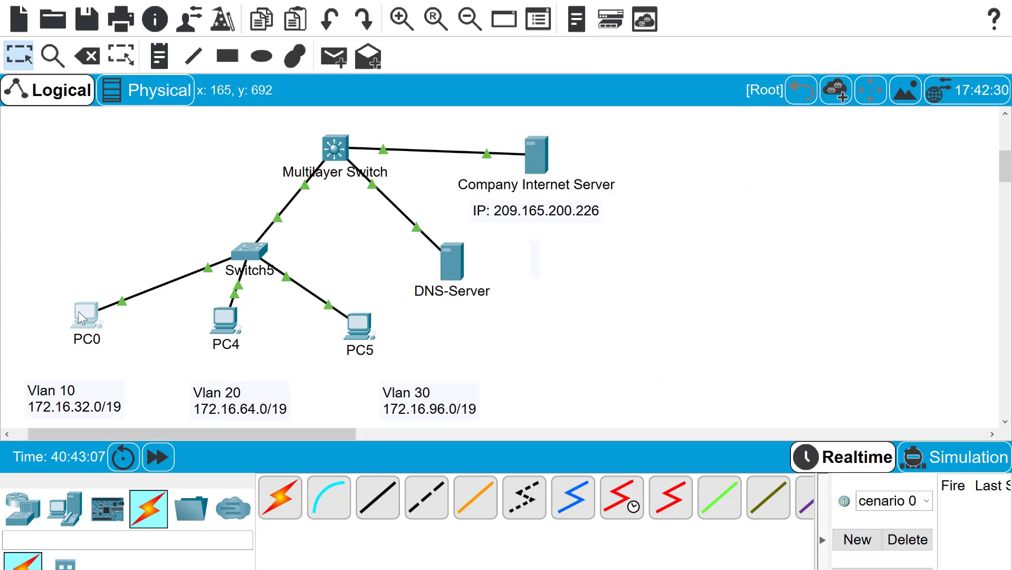
{"action": "key", "text": "Up"}
{"action": "key", "text": "Return"}
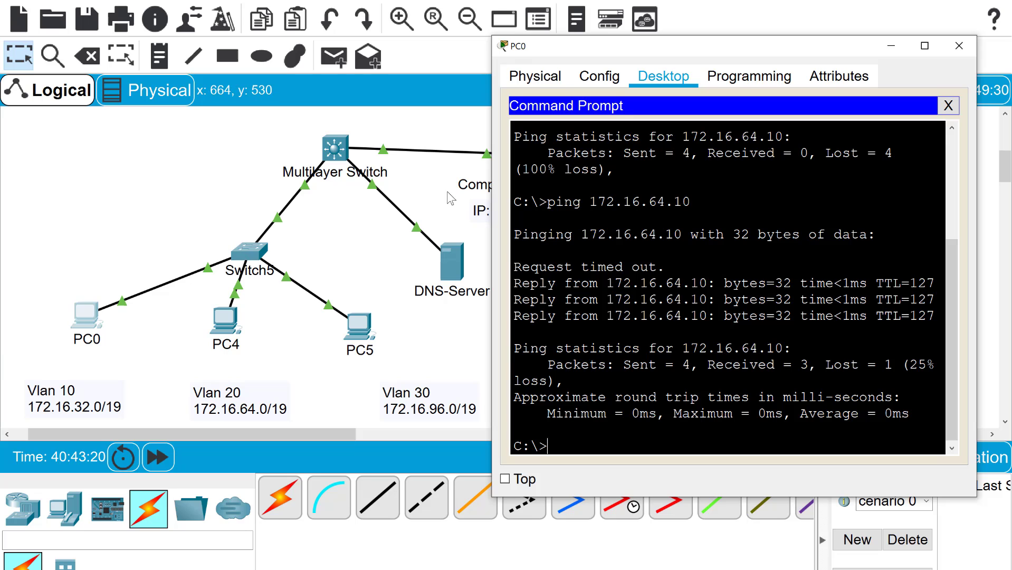
{"action": "left_click", "coordinate": [948, 106]}
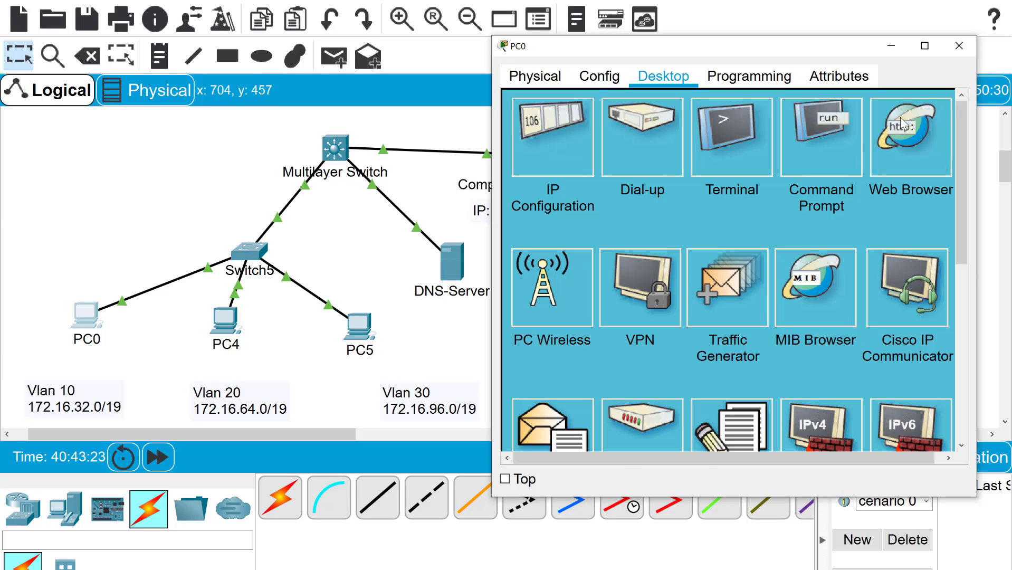
Replace PC4's DNS Server 0.0.0.0 with 10.1.1.10 and close PC4's window
{"action": "left_click", "coordinate": [226, 318]}
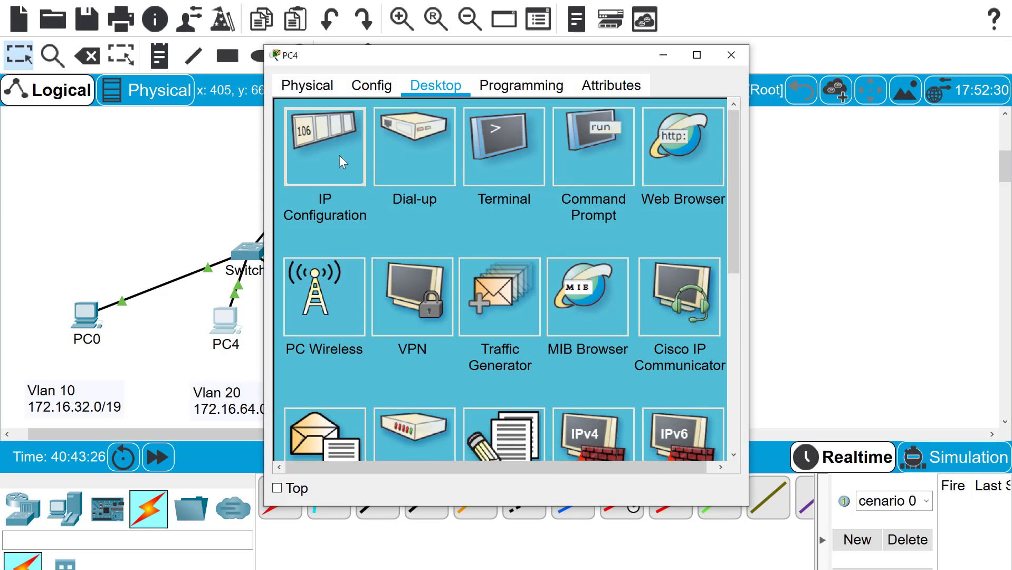
{"action": "left_click", "coordinate": [340, 161]}
{"action": "left_click", "coordinate": [486, 275]}
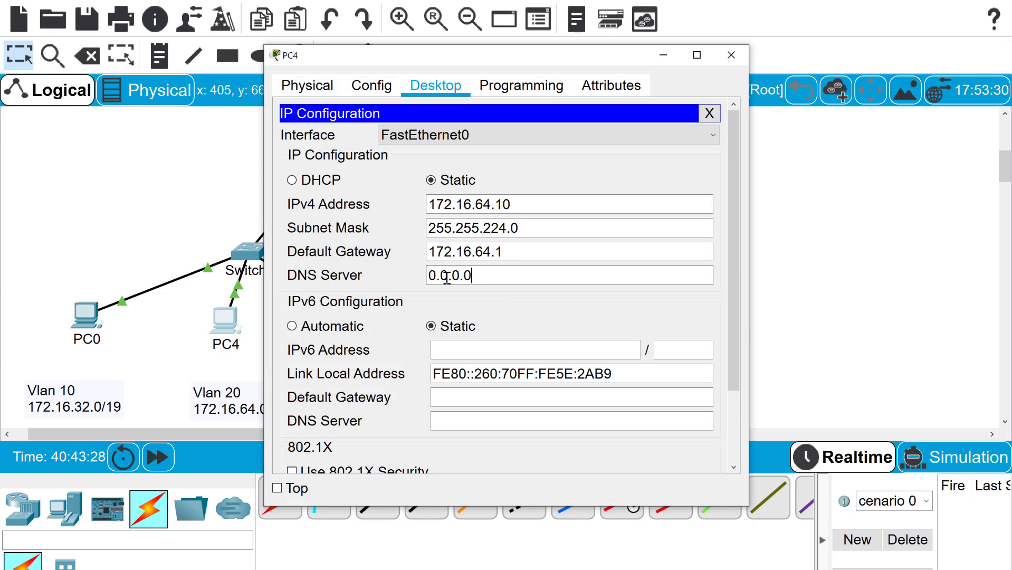
{"action": "left_click_drag", "start_coordinate": [447, 277], "coordinate": [423, 278]}
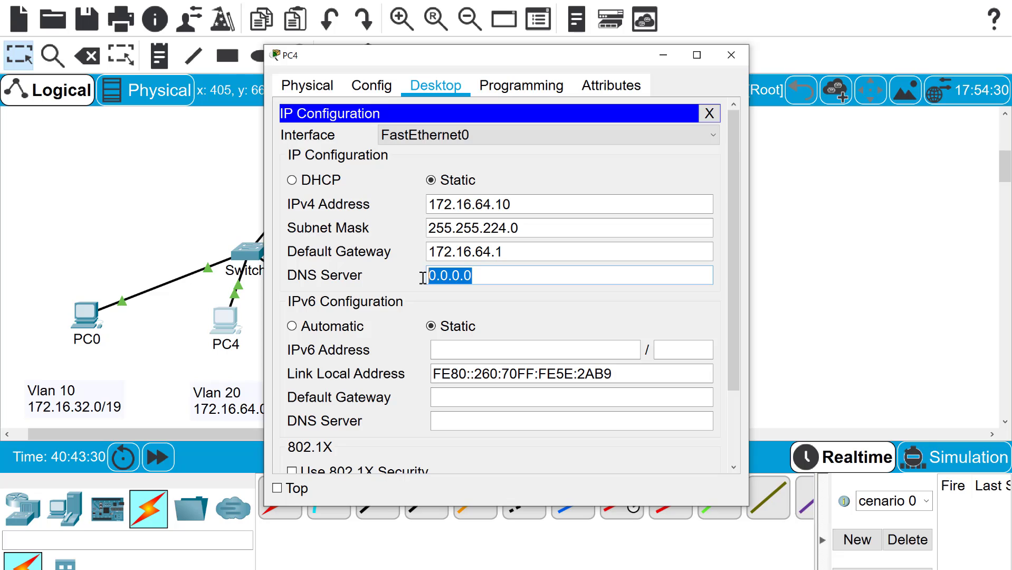
{"action": "type", "text": "10."}
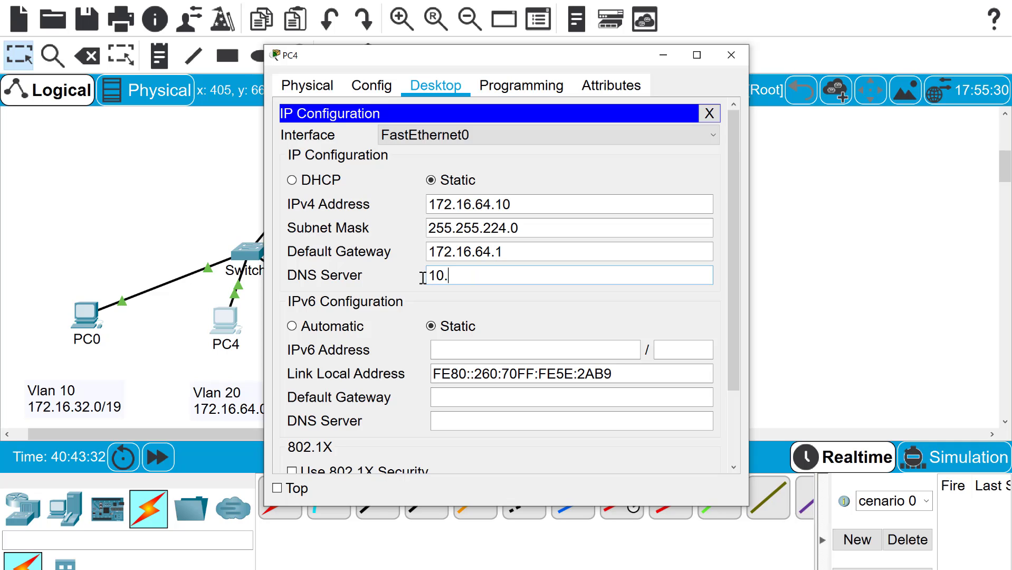
{"action": "type", "text": "1.1.10"}
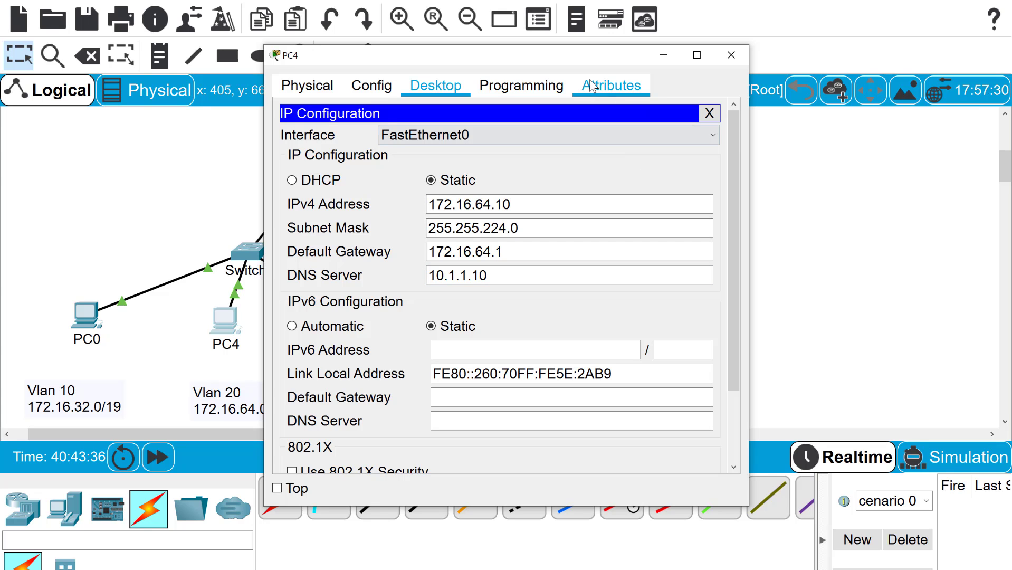
{"action": "left_click_drag", "start_coordinate": [573, 59], "coordinate": [816, 26]}
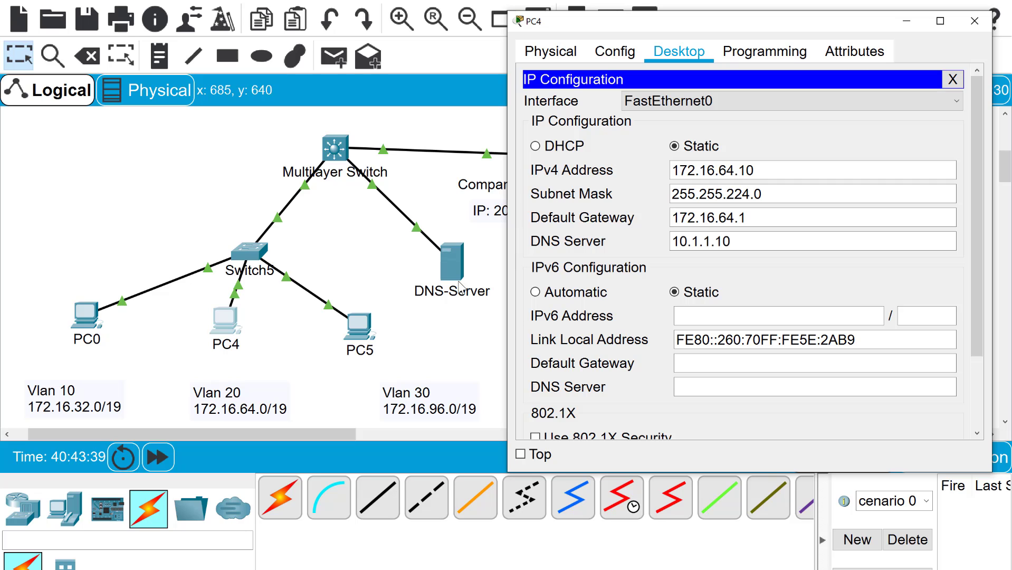
{"action": "left_click", "coordinate": [953, 79]}
{"action": "left_click", "coordinate": [975, 21]}
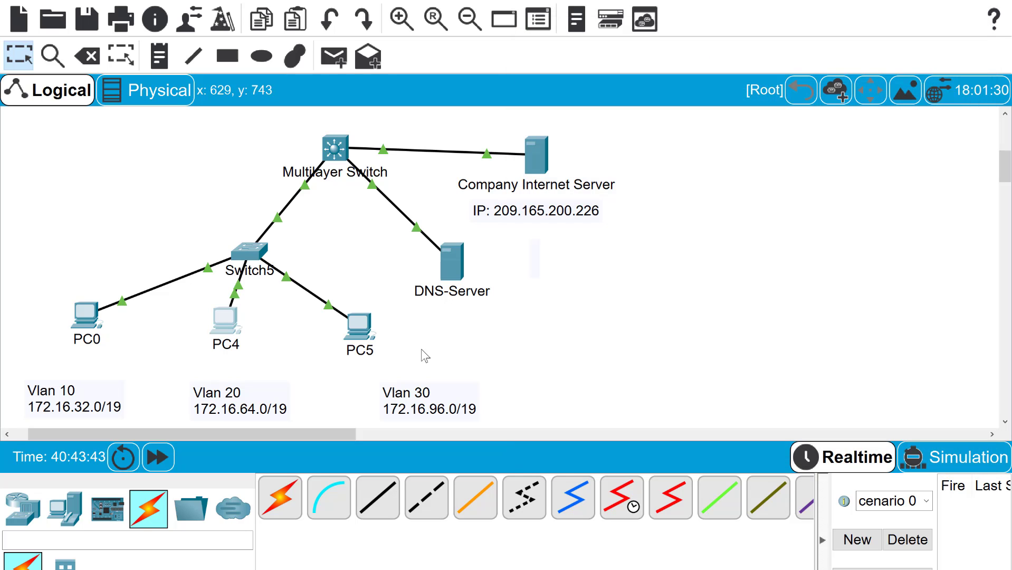
Place a text note reading 10.1.1.10 just below the DNS-Server icon
{"action": "left_click", "coordinate": [122, 47]}
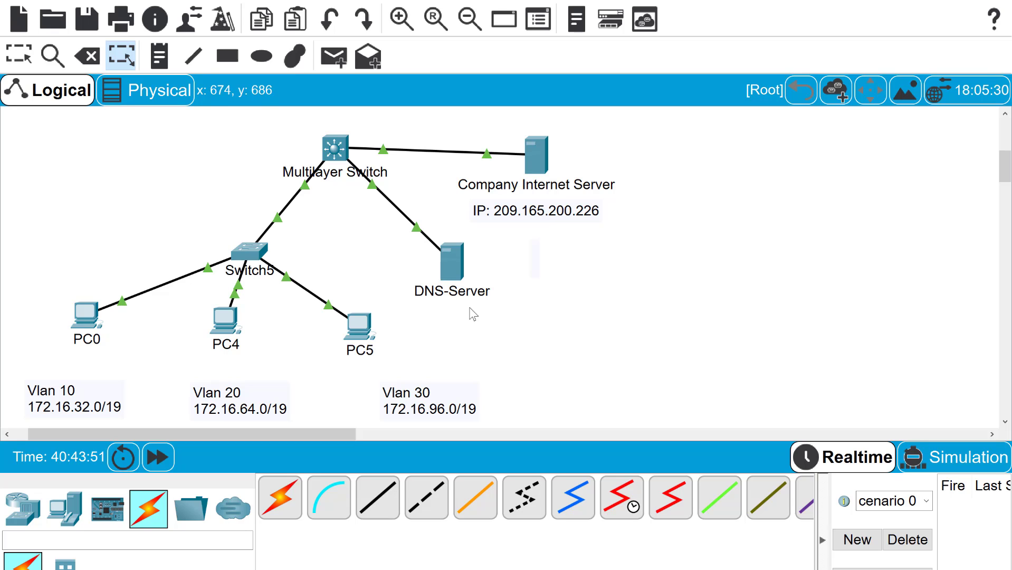
{"action": "left_click", "coordinate": [160, 57]}
{"action": "left_click", "coordinate": [432, 300]}
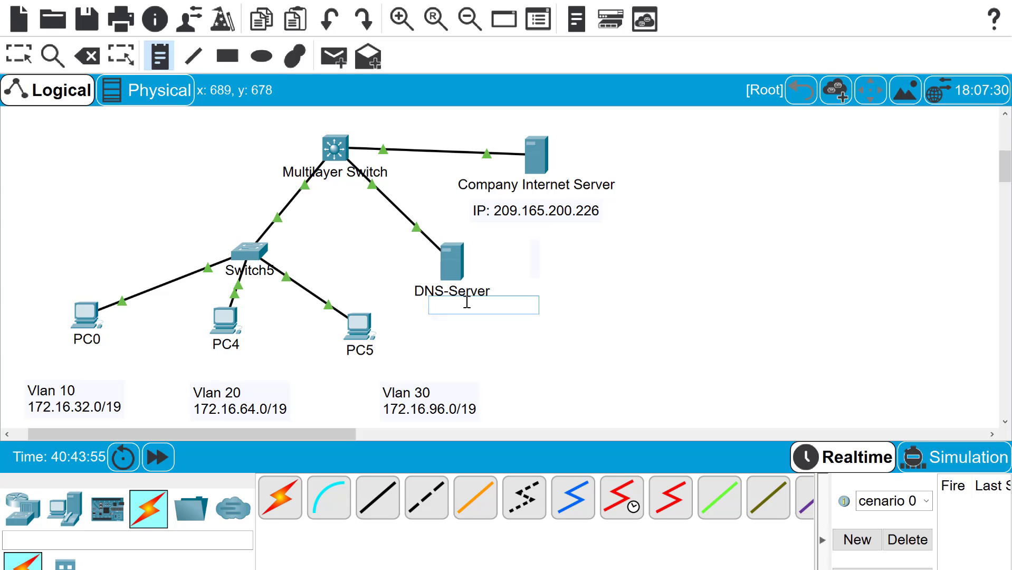
{"action": "type", "text": "10."}
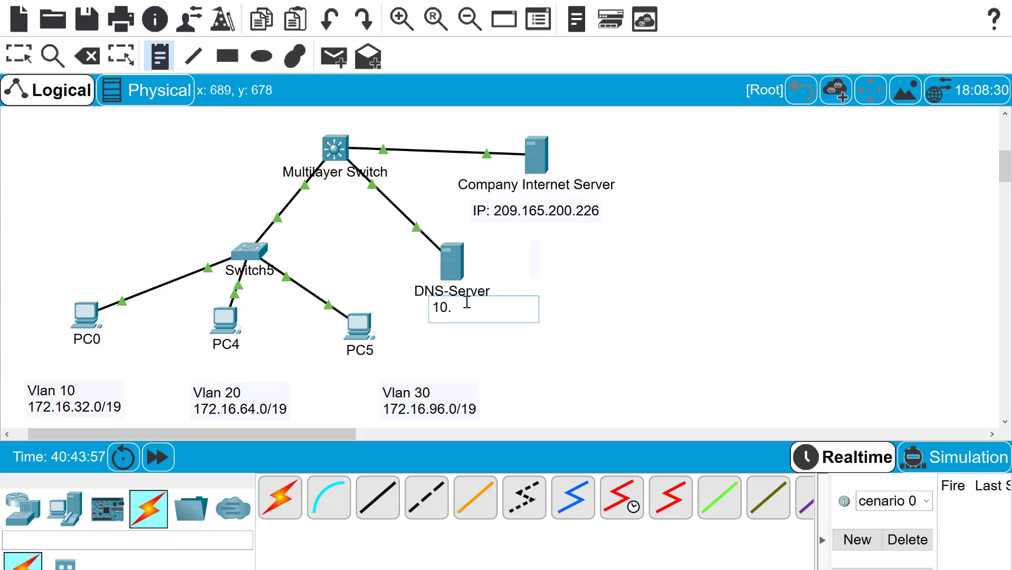
{"action": "type", "text": "1.1.10"}
{"action": "left_click", "coordinate": [481, 253]}
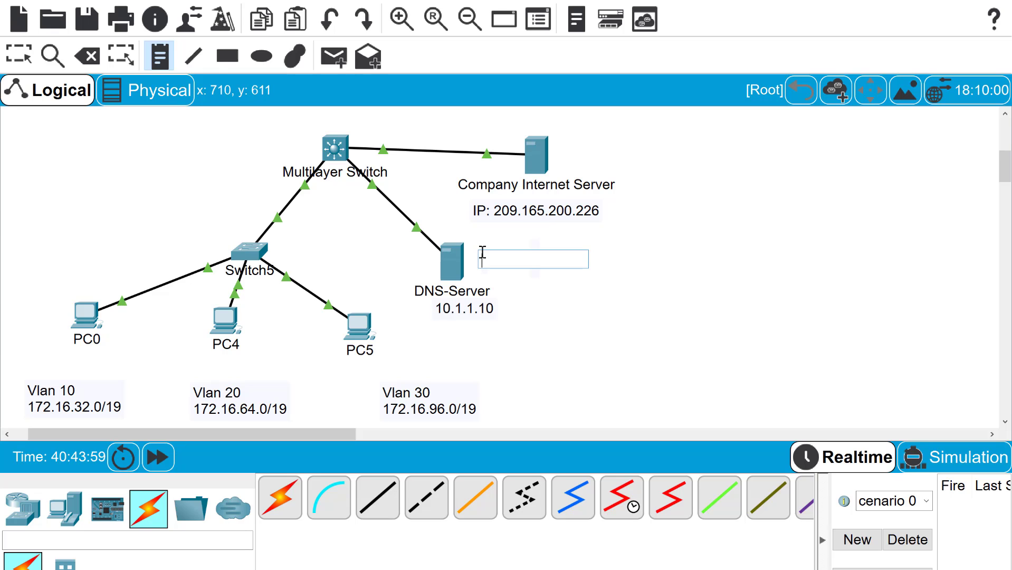
{"action": "left_click", "coordinate": [25, 57]}
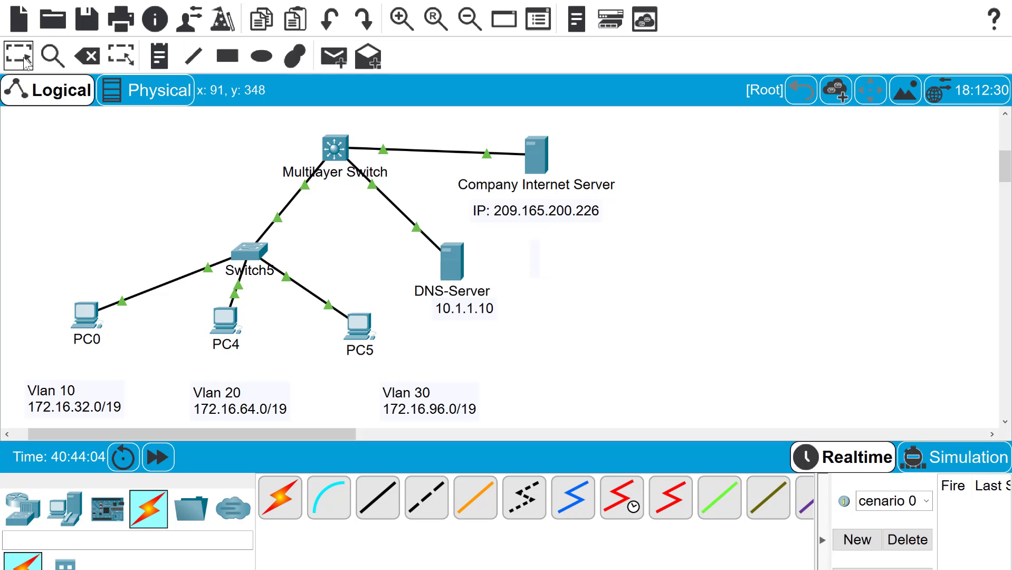
Run ping 10.1.1.10 from PC4's command prompt, getting 3 of 4 replies
{"action": "left_click", "coordinate": [87, 315]}
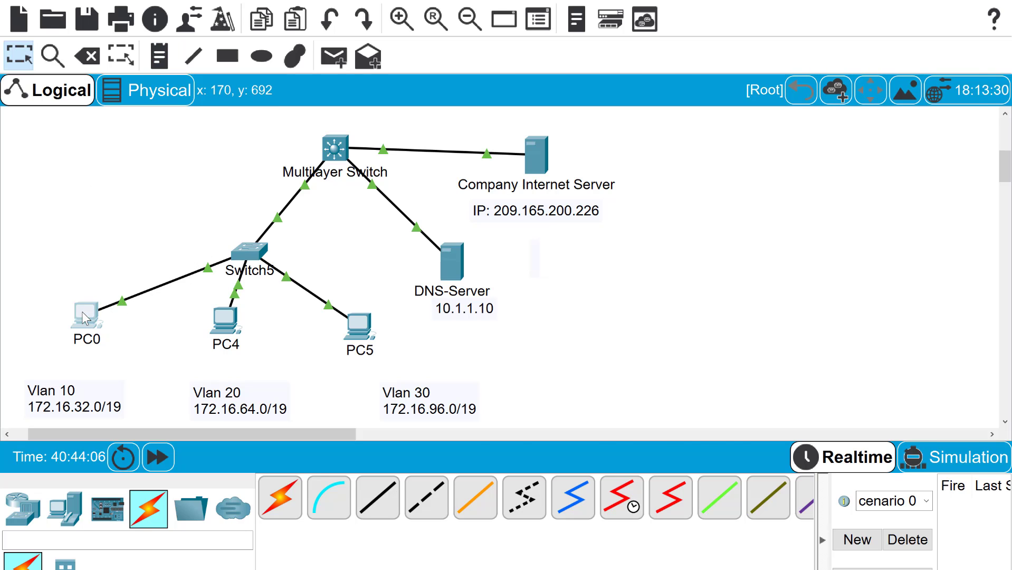
{"action": "left_click", "coordinate": [235, 327]}
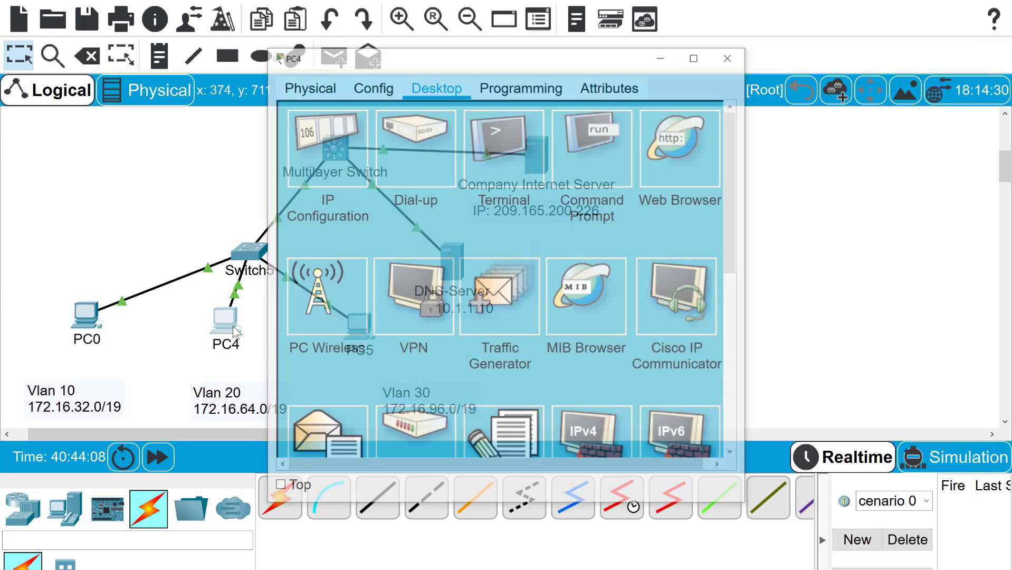
{"action": "left_click", "coordinate": [605, 138]}
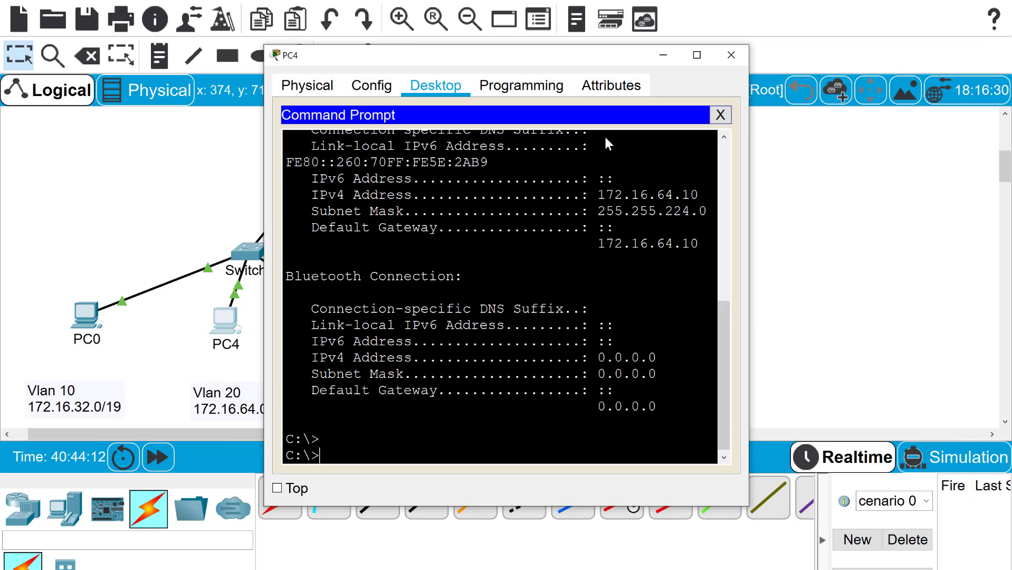
{"action": "type", "text": "ping 10.1.1.10"}
{"action": "key", "text": "Return"}
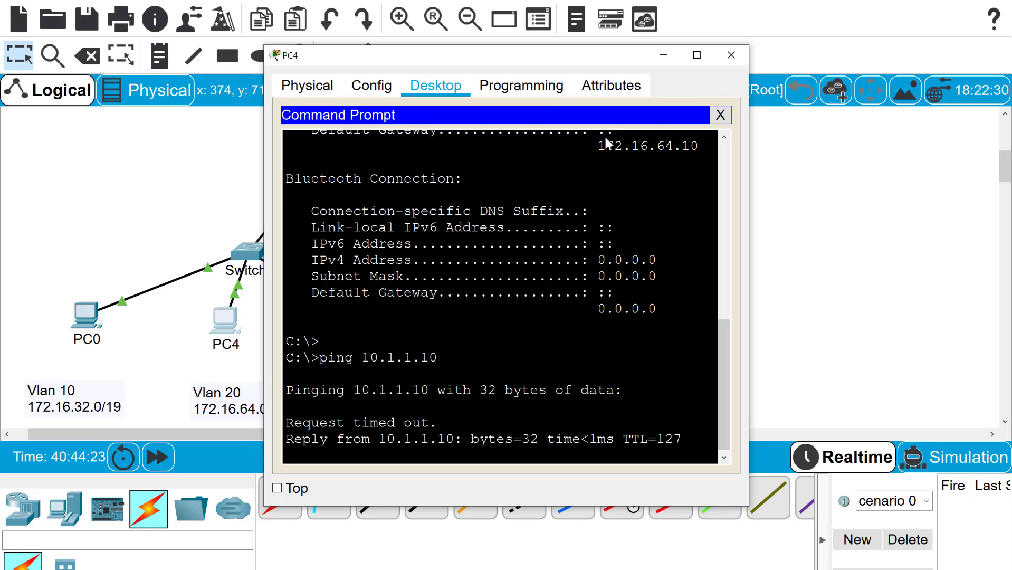
{"action": "left_click", "coordinate": [720, 116]}
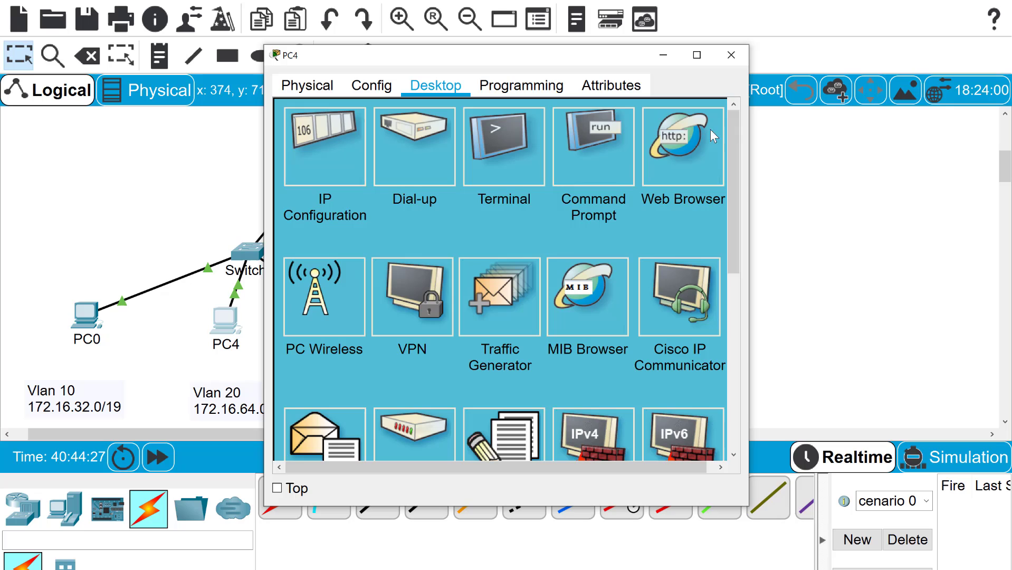
{"action": "left_click", "coordinate": [693, 151]}
{"action": "left_click", "coordinate": [443, 144]}
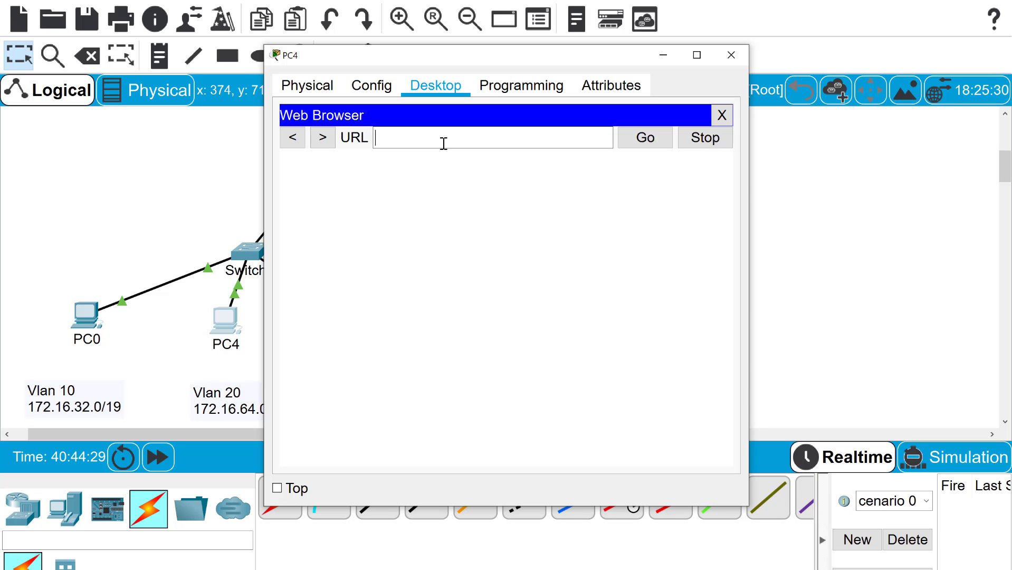
{"action": "type", "text": "www.cnt.org"}
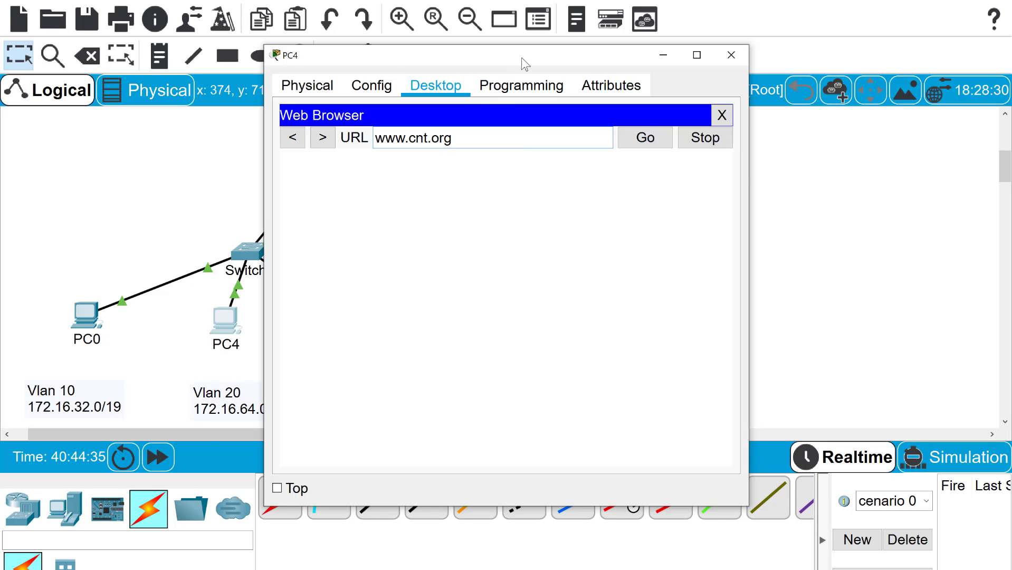
{"action": "left_click_drag", "start_coordinate": [522, 62], "coordinate": [487, 283]}
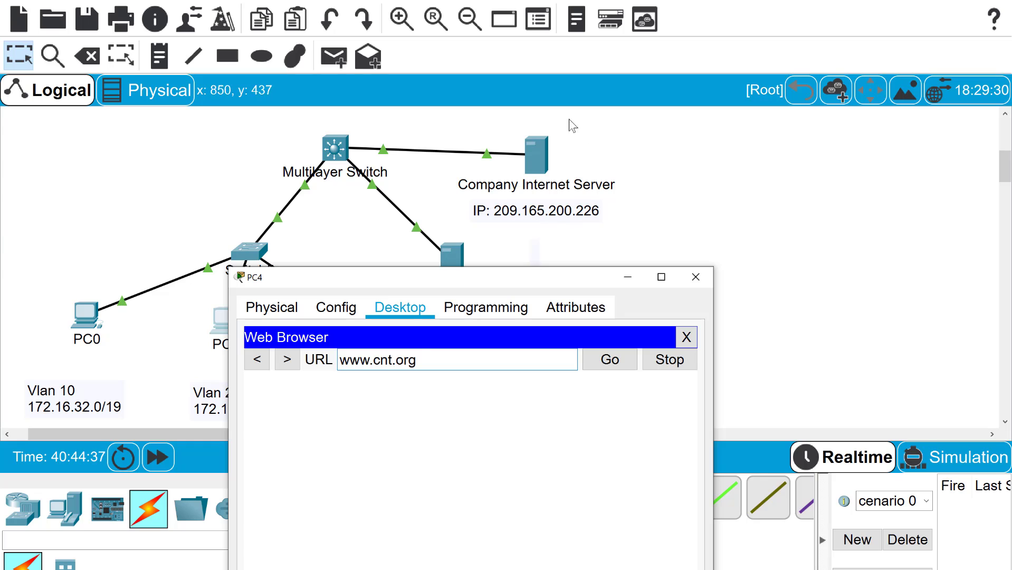
{"action": "left_click", "coordinate": [616, 362]}
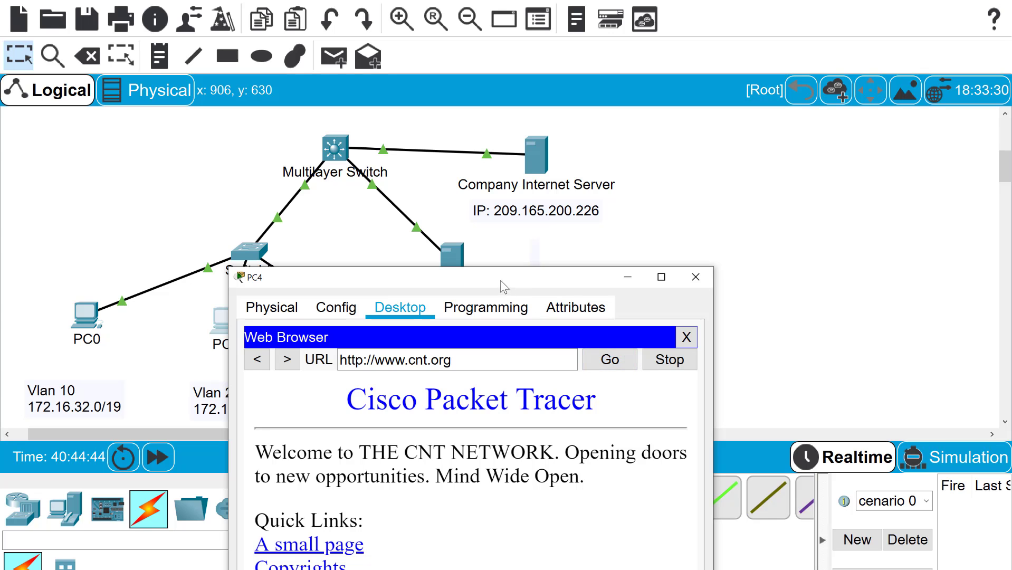
{"action": "left_click_drag", "start_coordinate": [504, 286], "coordinate": [802, 26]}
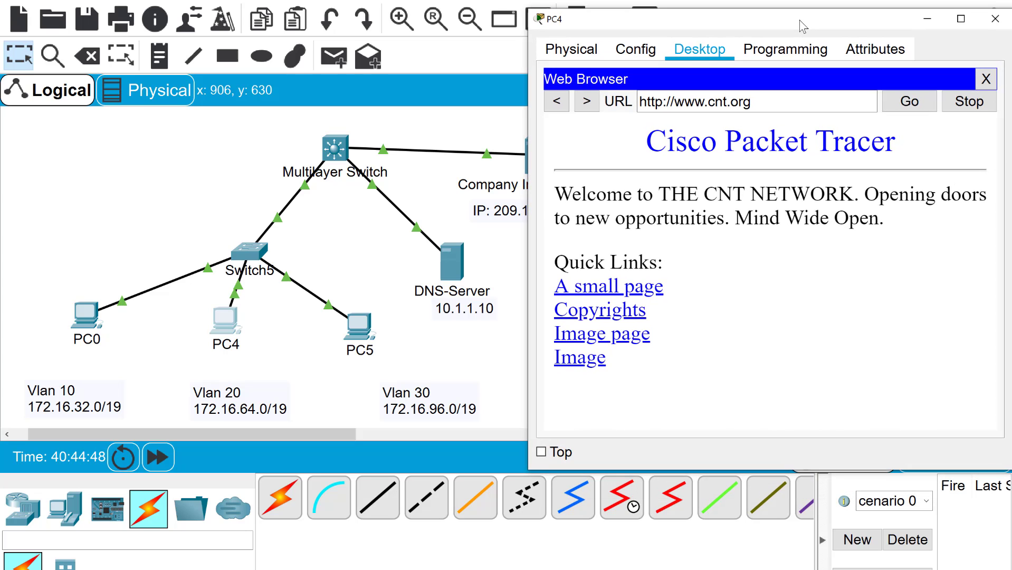